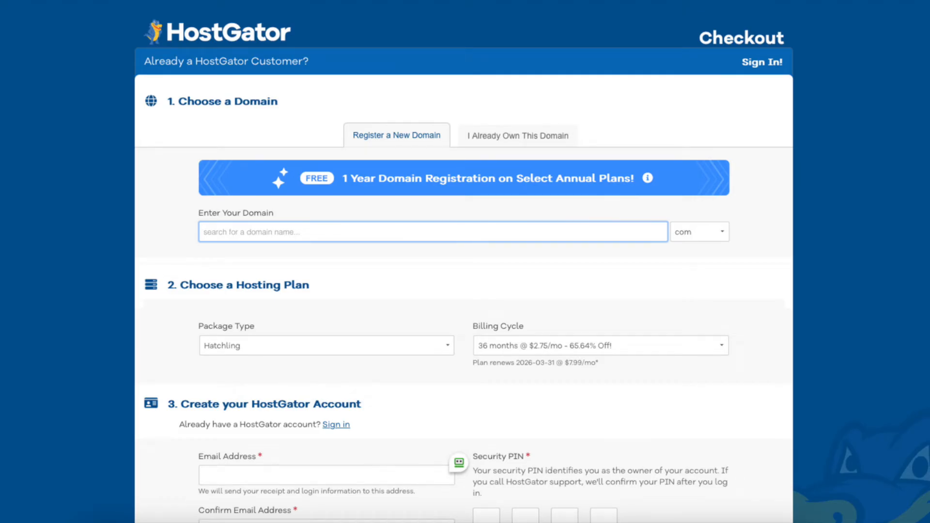
Step: Check the available domain extensions and the option for an already owned domain, and review the search results for testsiteexample143
left_click(699, 232)
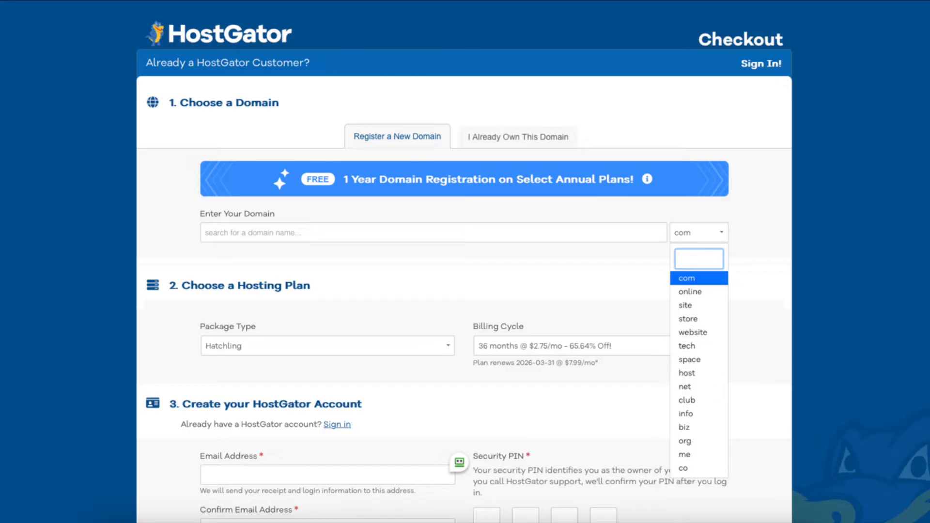
left_click(518, 137)
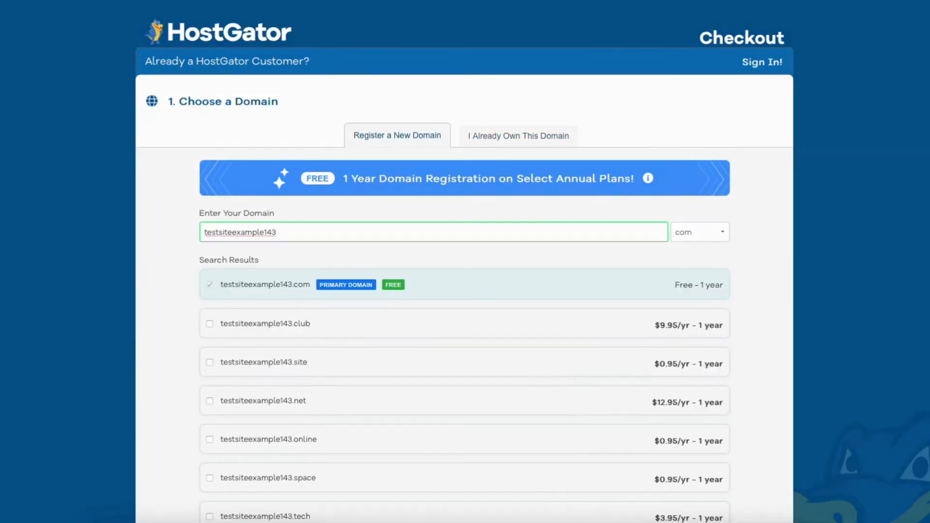
scroll(465, 261, "down", 15)
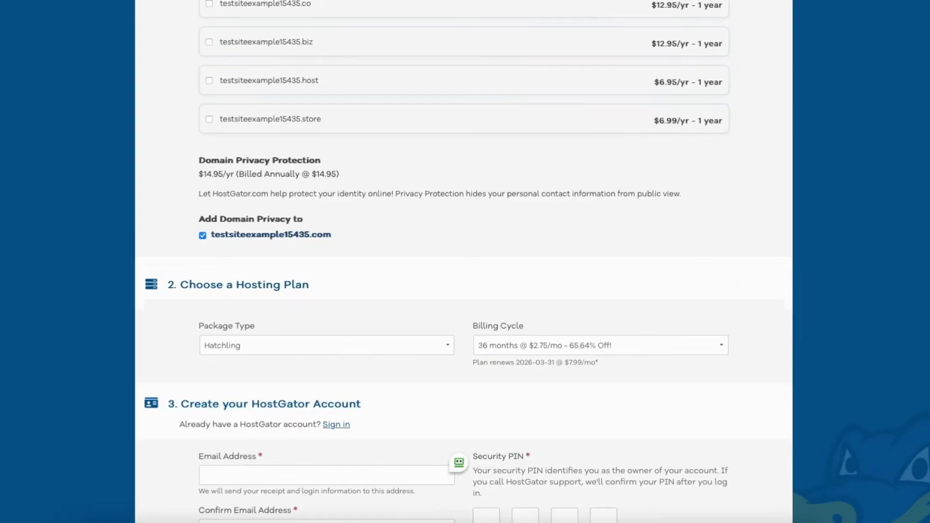
Step: Replace the coupon code on the checkout order with CUPID60 and validate it
scroll(465, 261, "down", 20)
scroll(465, 262, "down", 5)
left_click_drag(184, 268, 138, 249)
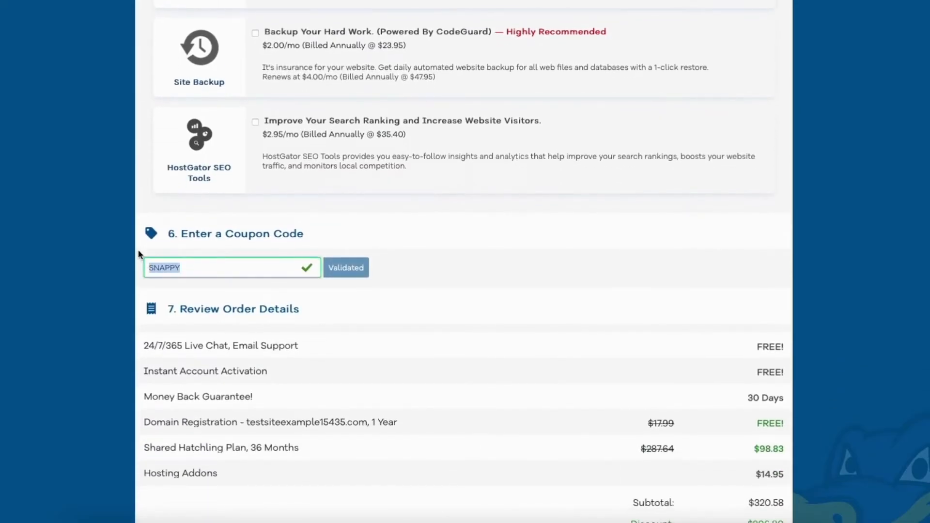
key("BackSpace")
type("CUPID60")
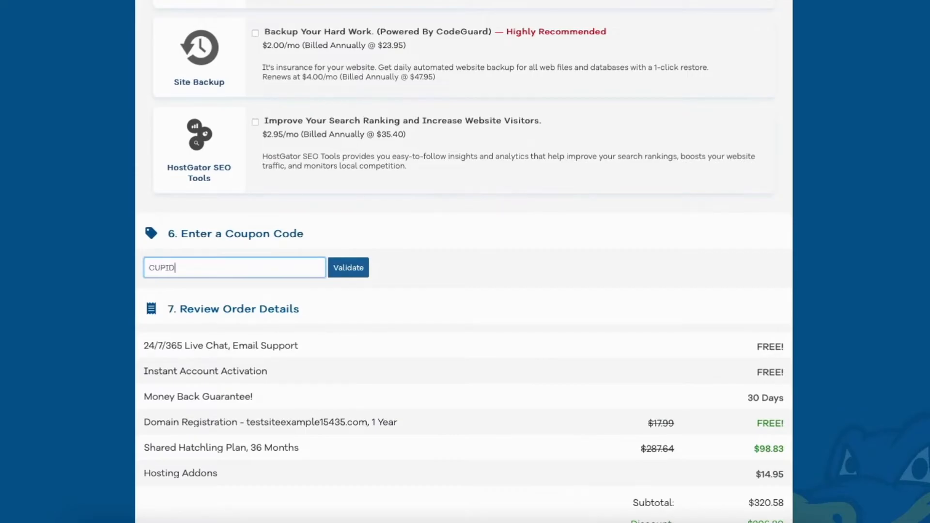
left_click(349, 270)
Step: Set the Hatchling plan's billing cycle to 12 months
scroll(927, 243, "up", 20)
scroll(927, 242, "up", 8)
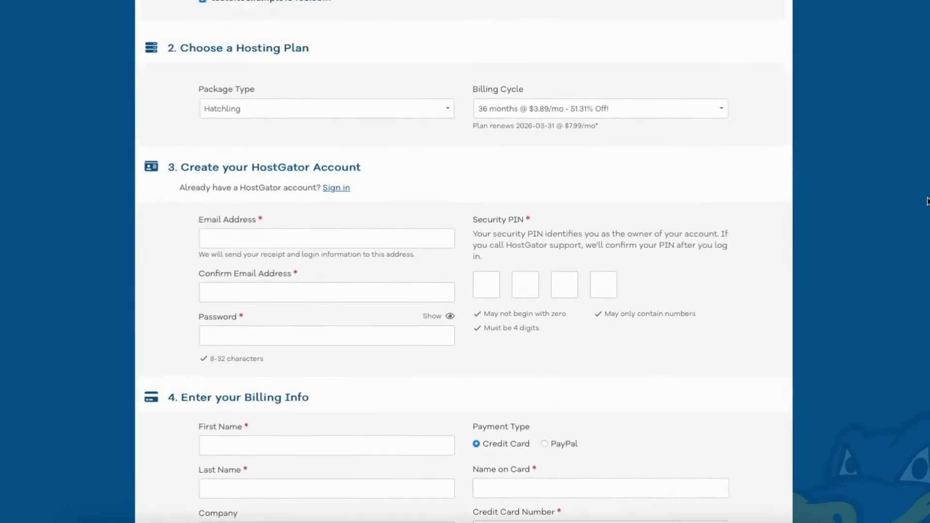
left_click(620, 292)
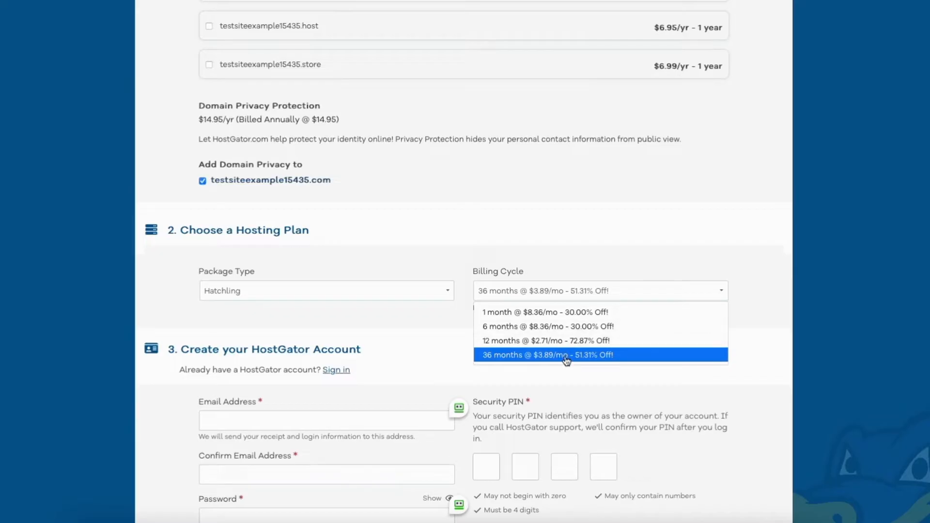
left_click(566, 341)
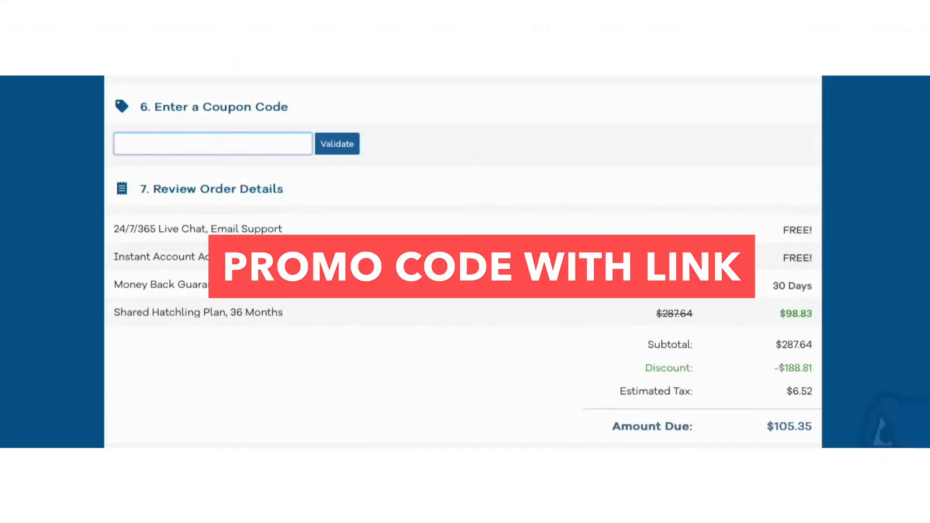
Step: Enter the coupon code CUPID60 for the 36-month Hatchling plan order and validate it
type("CUPID60")
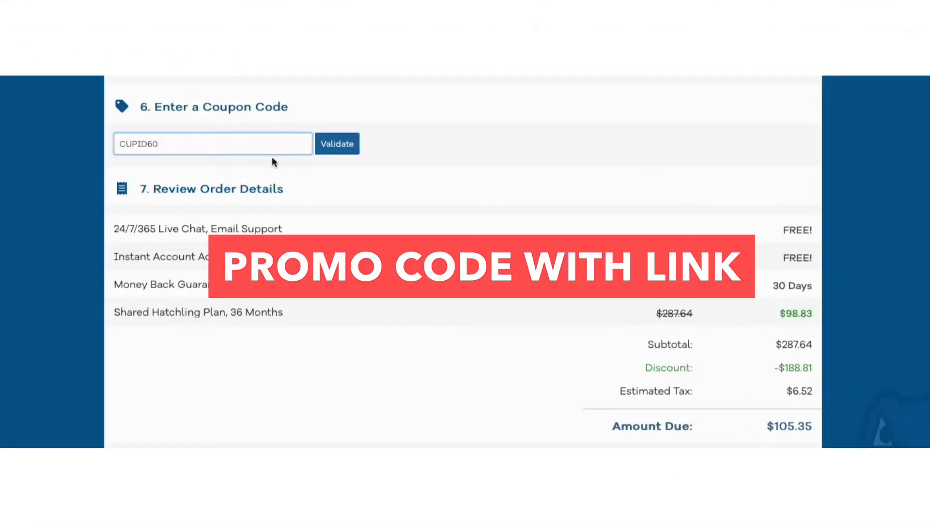
left_click(336, 145)
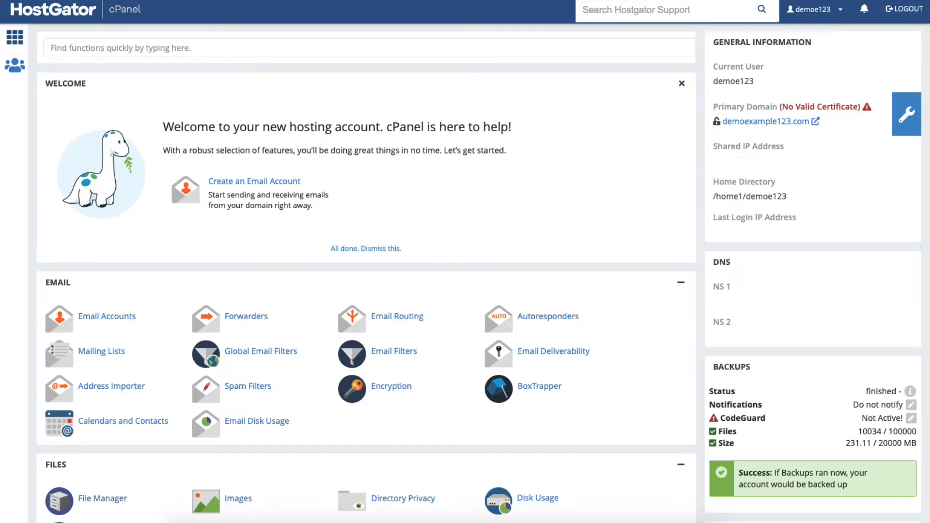
Step: Open WordPress Manager by Softaculous from the cPanel software section
scroll(363, 271, "down", 10)
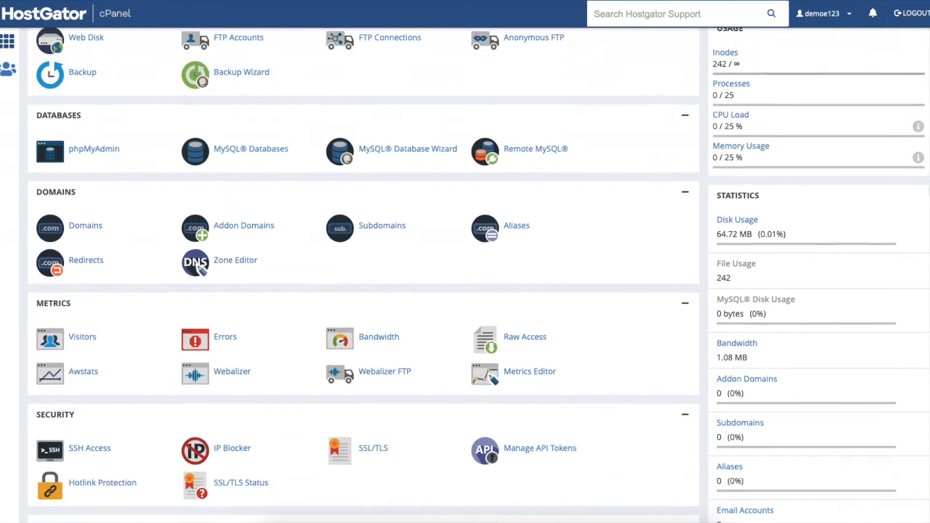
scroll(484, 291, "down", 7)
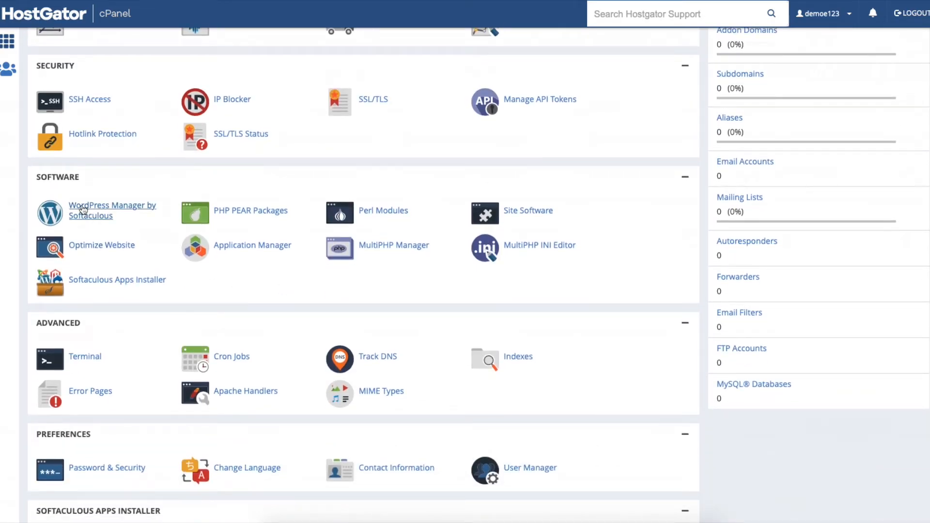
left_click(82, 209)
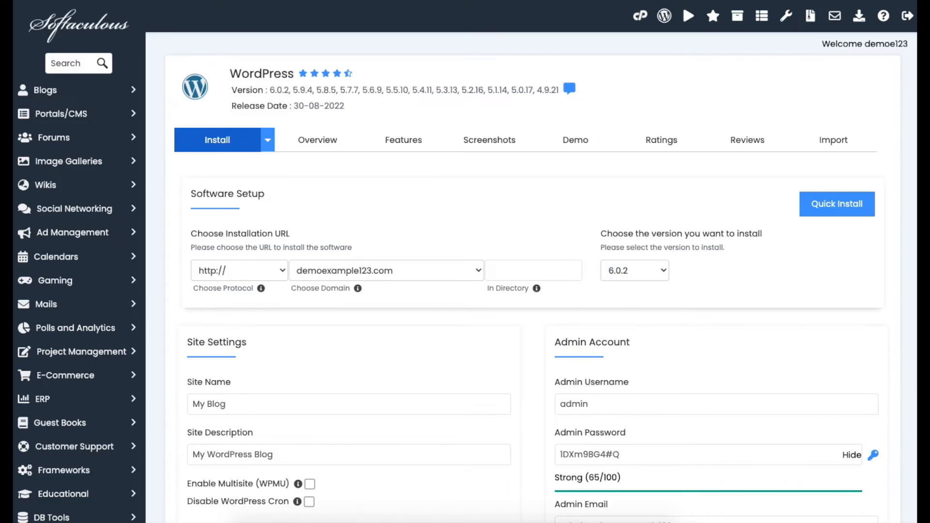
Step: Review the WordPress installation's site settings and the admin account's username, password and email fields
scroll(365, 228, "down", 3)
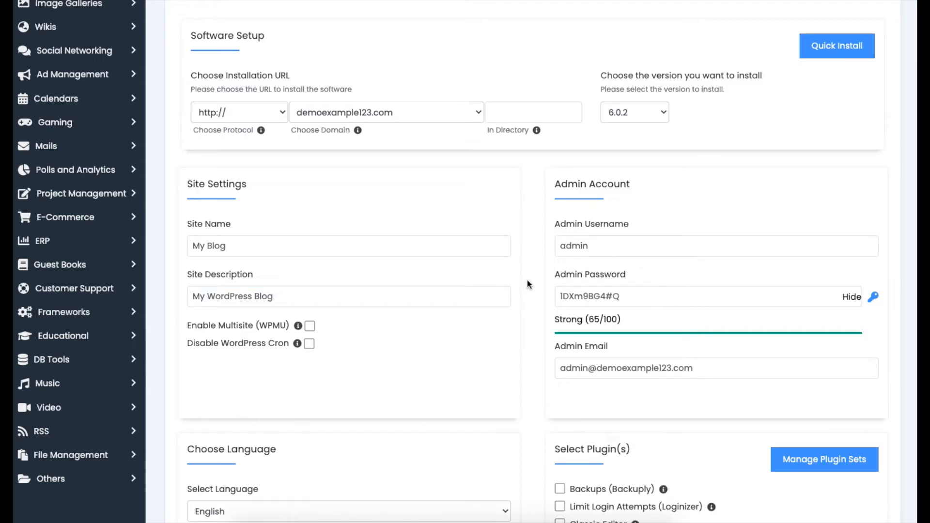
left_click(601, 243)
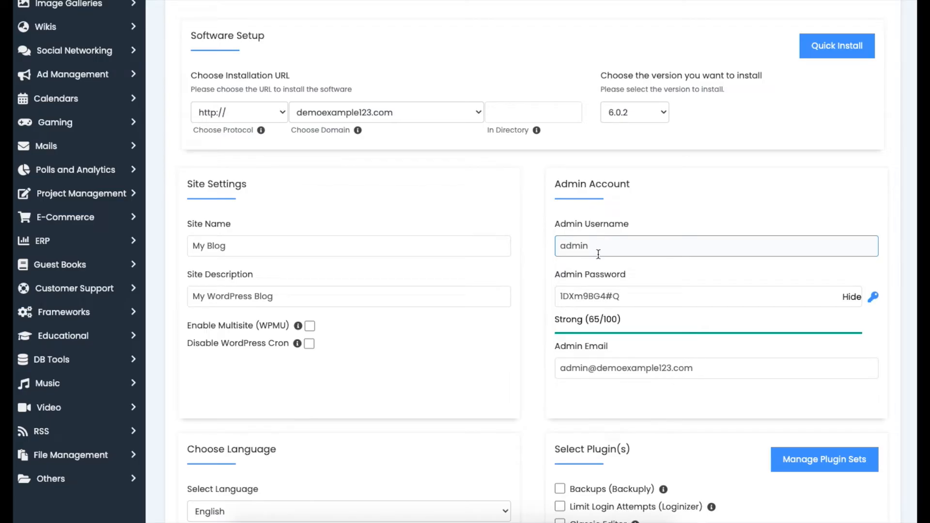
left_click(629, 294)
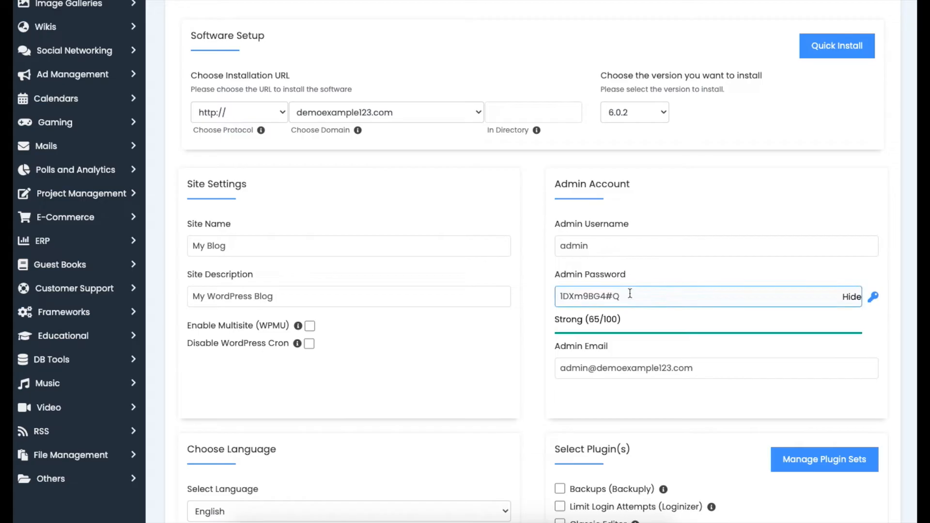
left_click(646, 364)
left_click(905, 201)
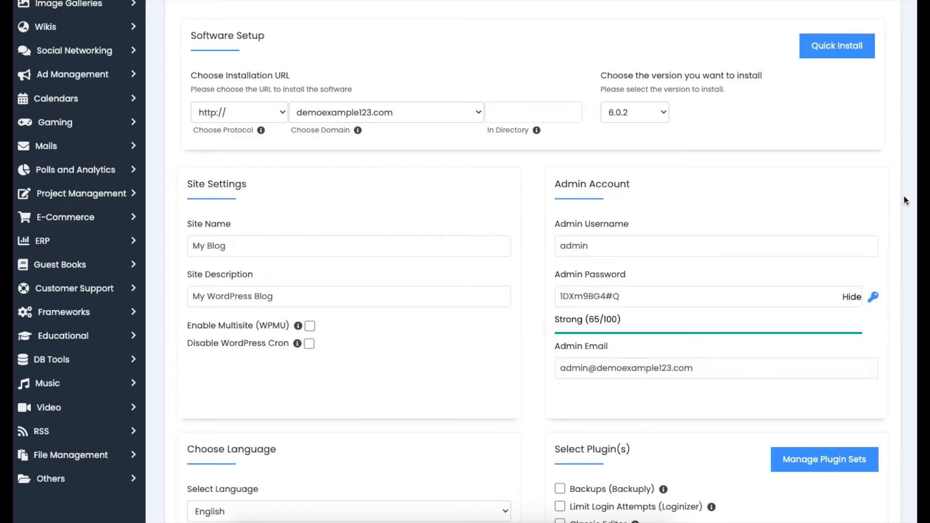
Step: Keep English as the installation language and expand the advanced options to review the database and auto-upgrade settings
scroll(314, 225, "down", 6)
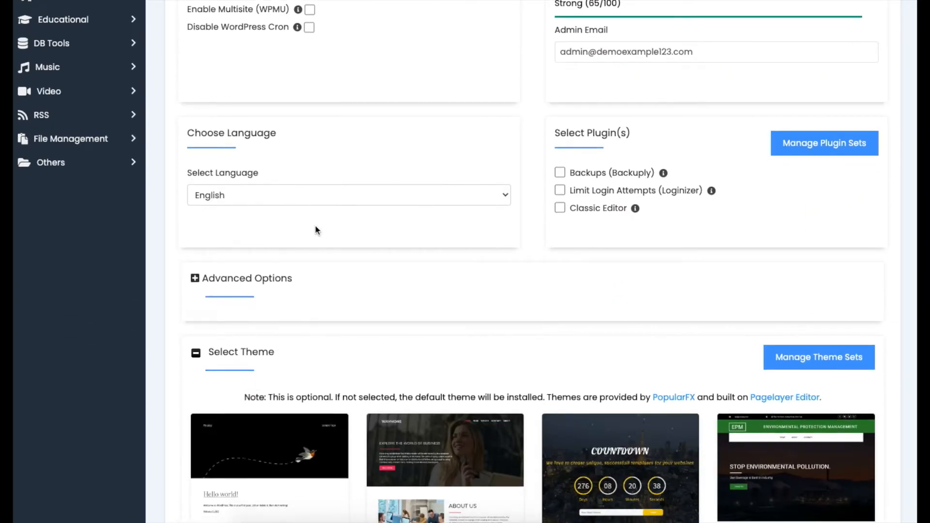
left_click(228, 191)
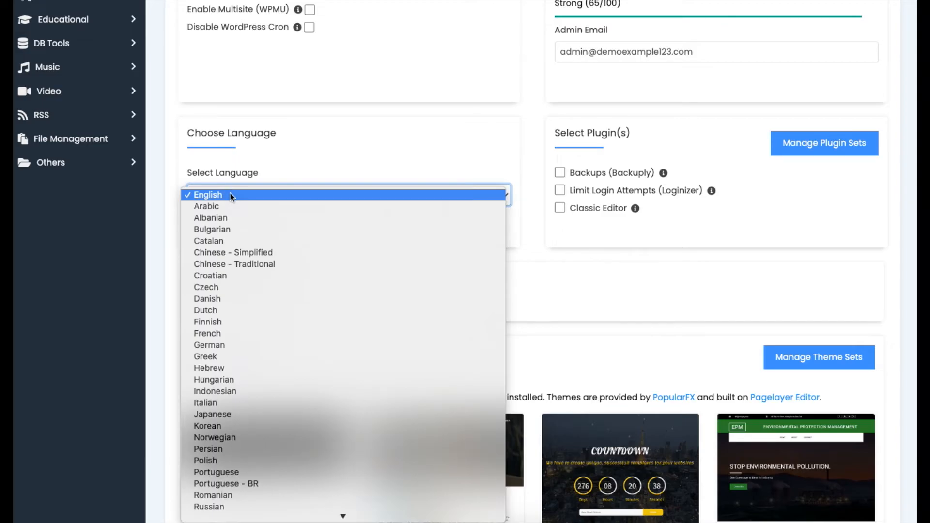
left_click(229, 194)
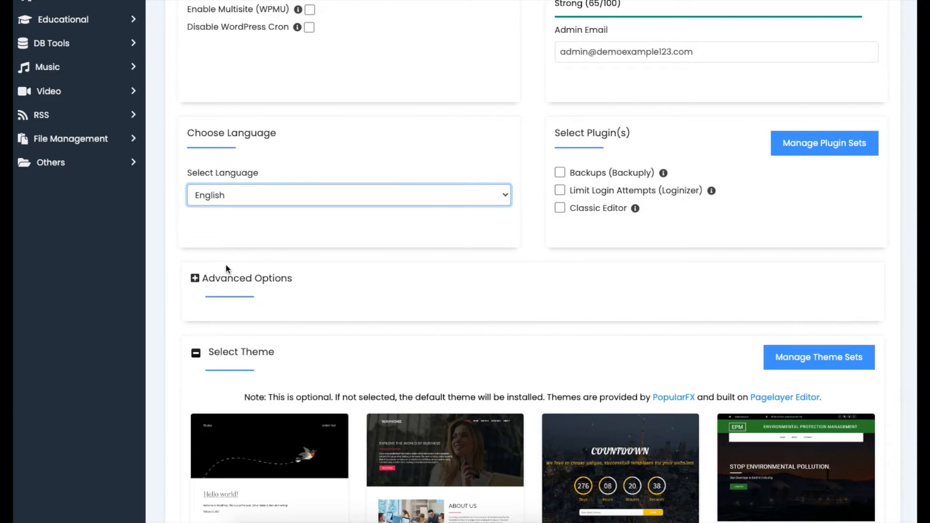
left_click(203, 283)
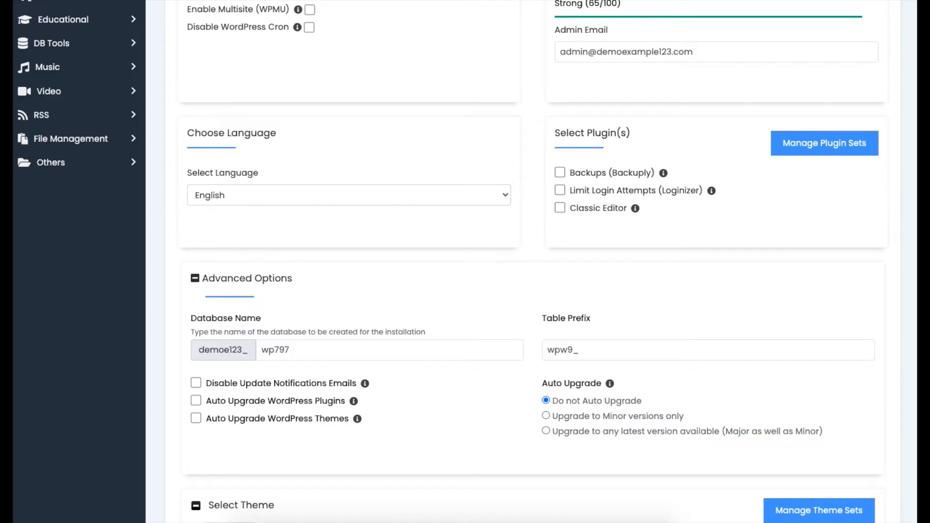
scroll(532, 261, "down", 6)
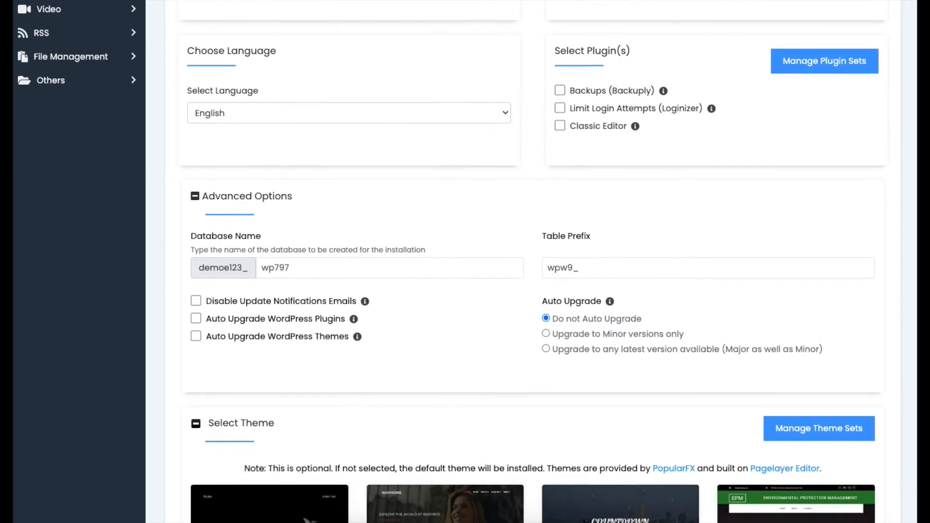
Step: Look at more of the optional themes and start the WordPress installation
scroll(533, 262, "down", 2)
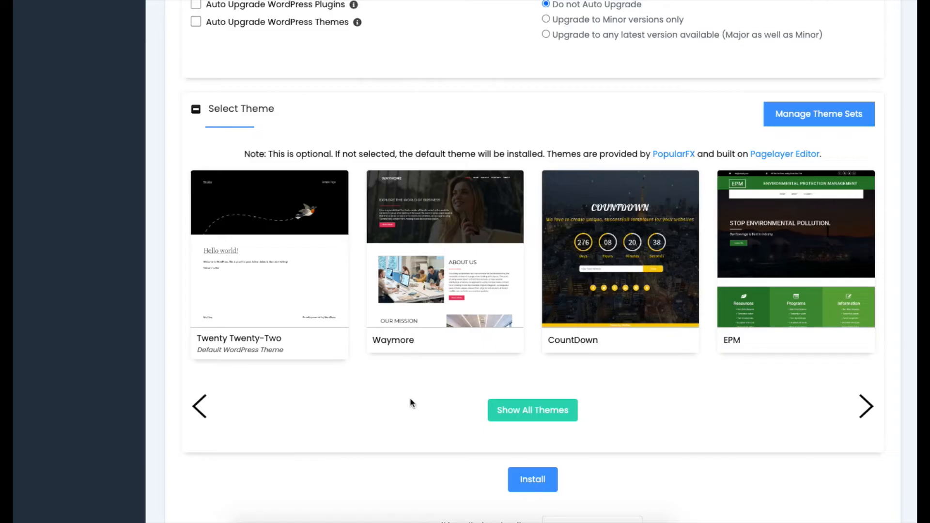
left_click(864, 407)
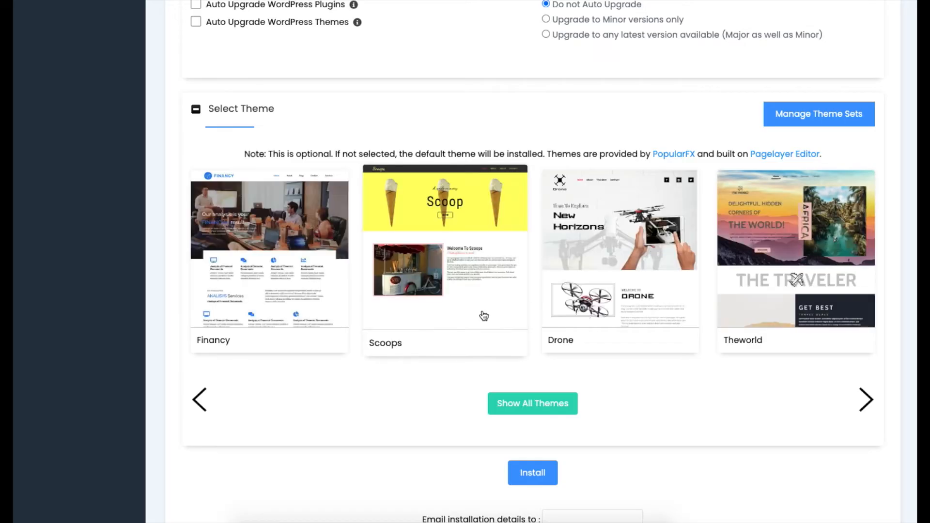
left_click(525, 475)
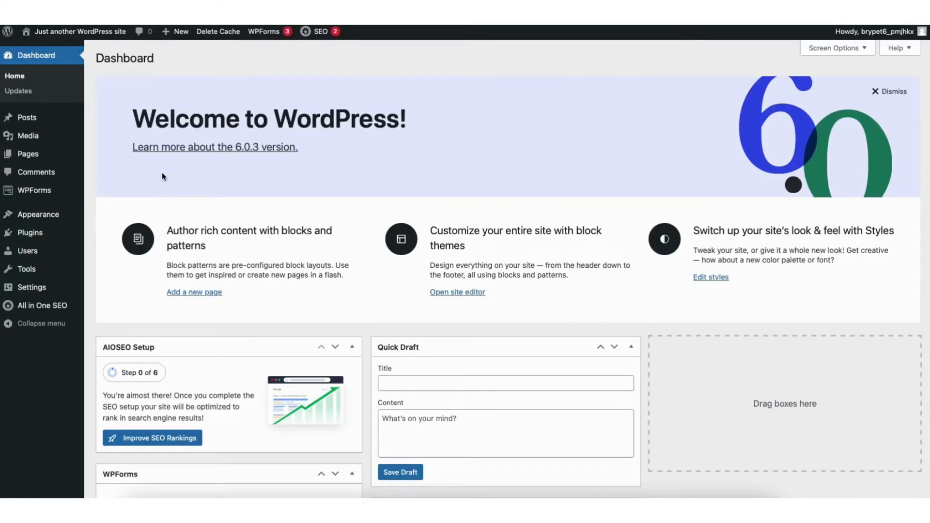
Step: Open the site's installed themes and go to the page for adding a new theme
mouse_move(38, 160)
mouse_move(55, 218)
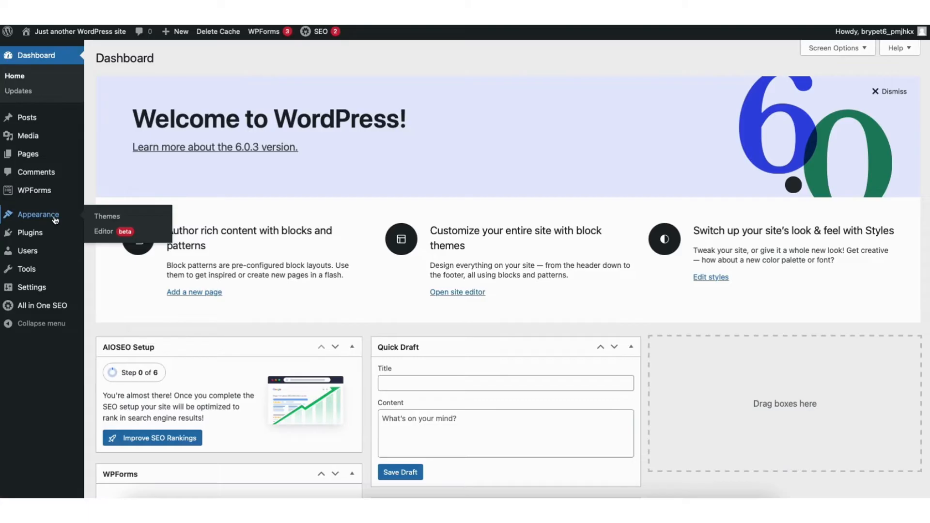
left_click(107, 218)
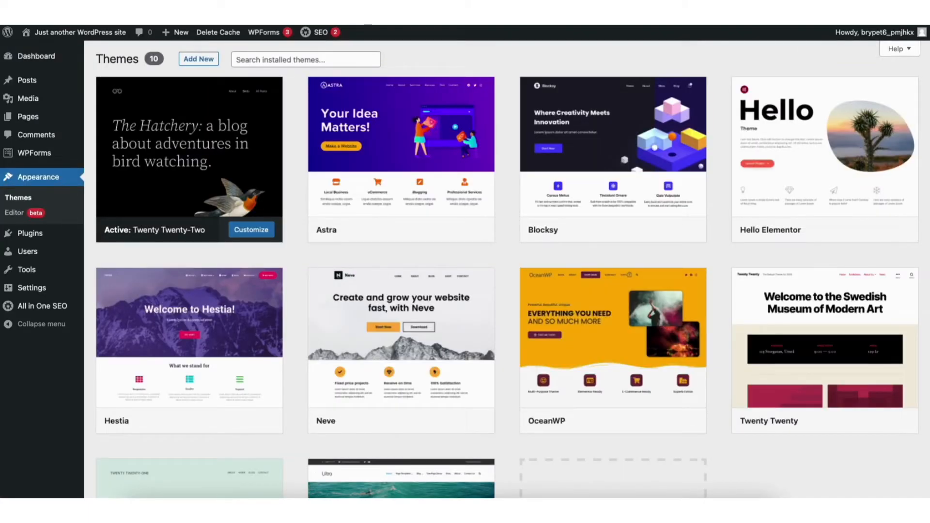
scroll(927, 218, "down", 4)
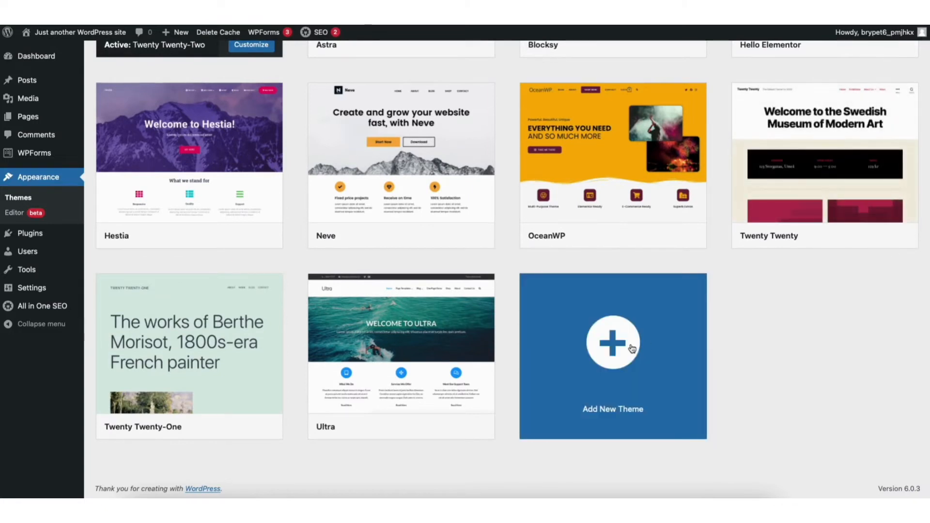
left_click(631, 347)
Step: Browse the popular themes in the WordPress theme directory and the Elementor starter templates
scroll(631, 347, "down", 4)
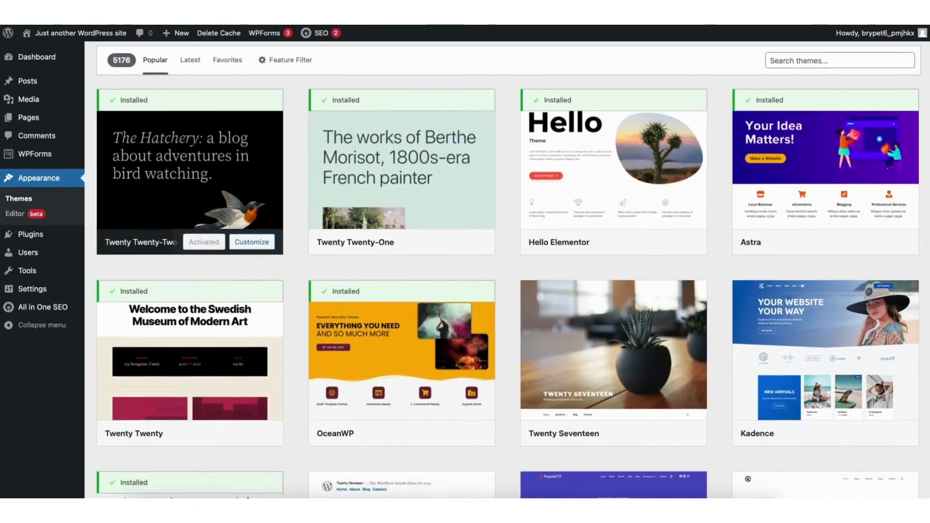
scroll(507, 269, "down", 7)
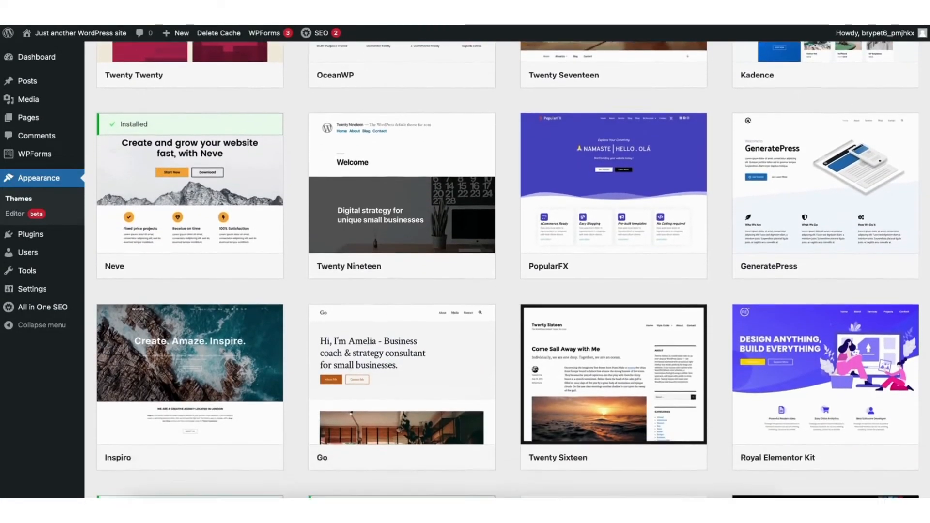
scroll(507, 269, "down", 6)
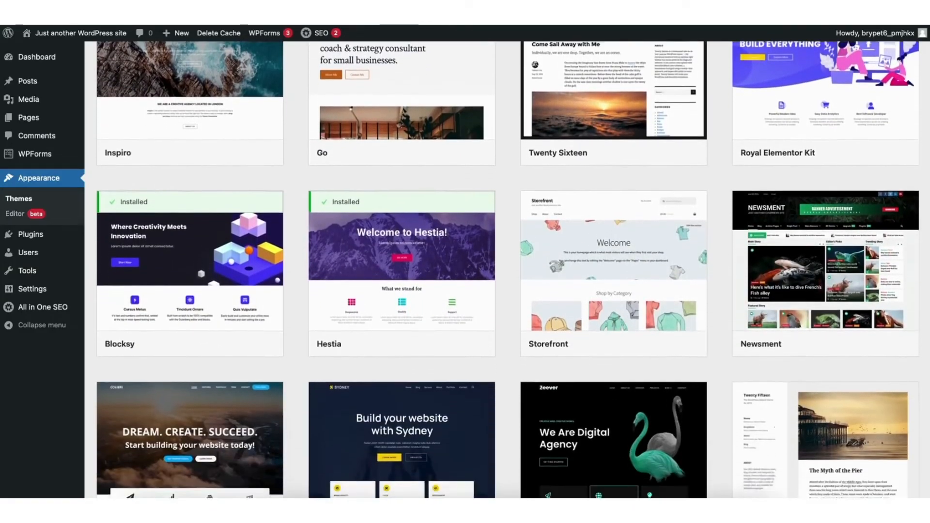
scroll(507, 269, "down", 6)
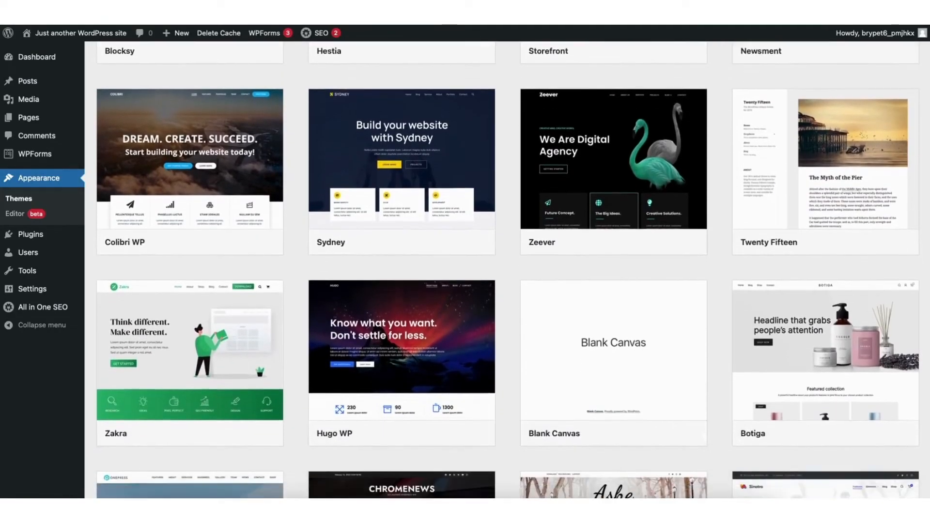
scroll(507, 270, "down", 1)
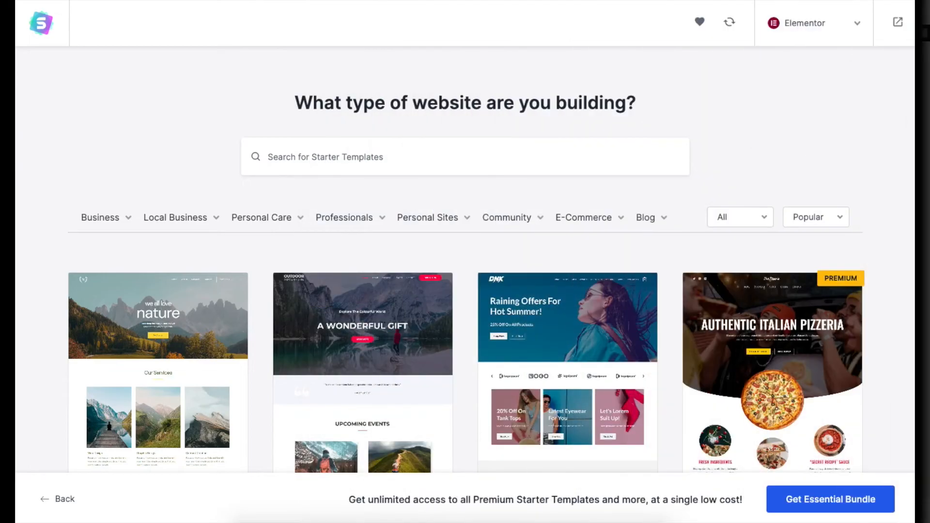
scroll(465, 261, "down", 6)
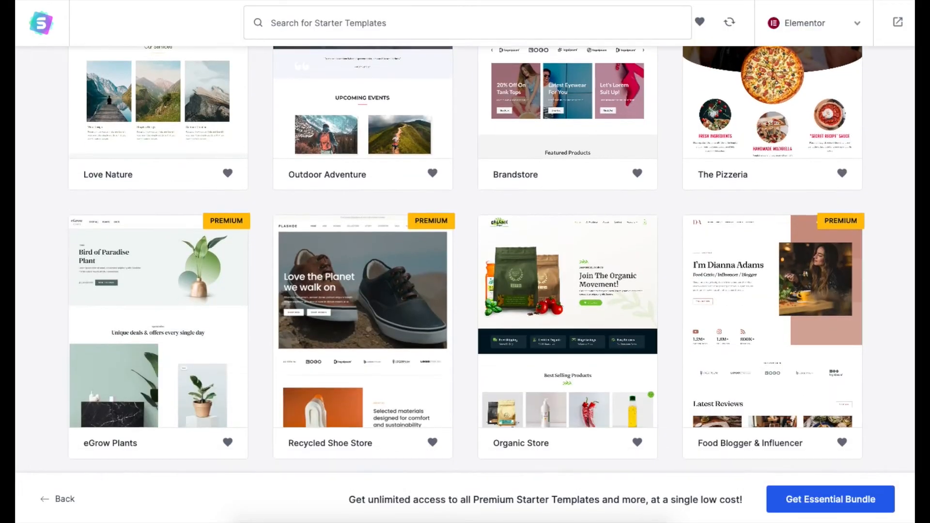
scroll(465, 261, "down", 2)
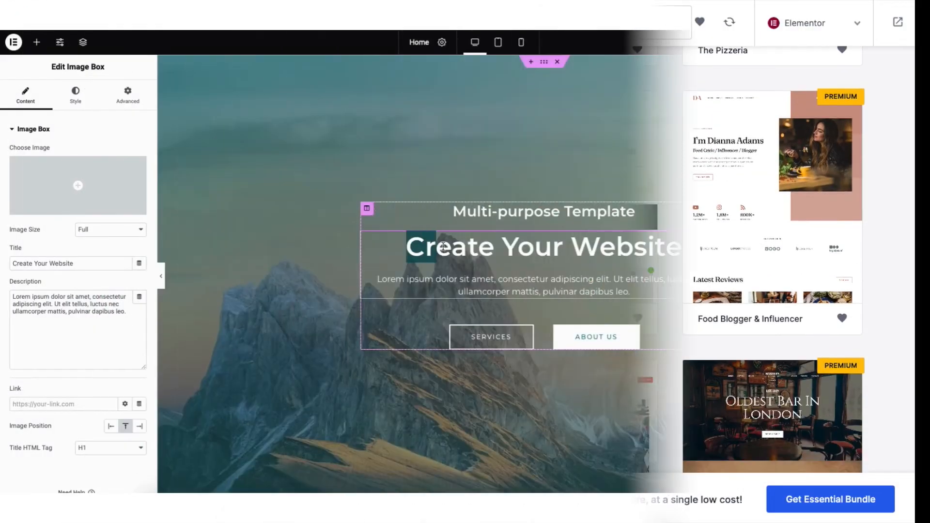
Step: Replace the "Create Your Website" hero title on the Home page with "MY DEMO WEBSITE"
left_click_drag(406, 247, 682, 244)
type("MY DEMO WEBSI")
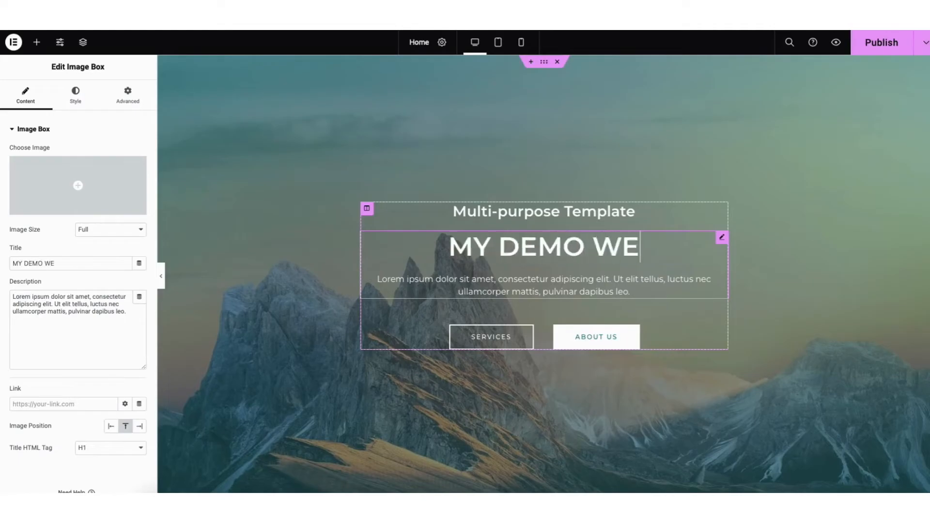
type("TE")
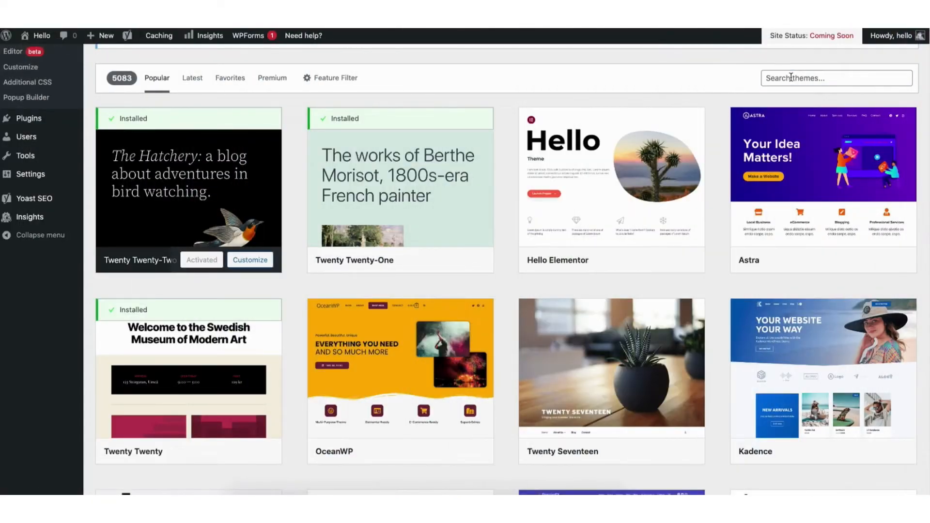
Step: Search the theme directory for "astra", then install and activate the Astra theme
left_click(791, 78)
type("astra")
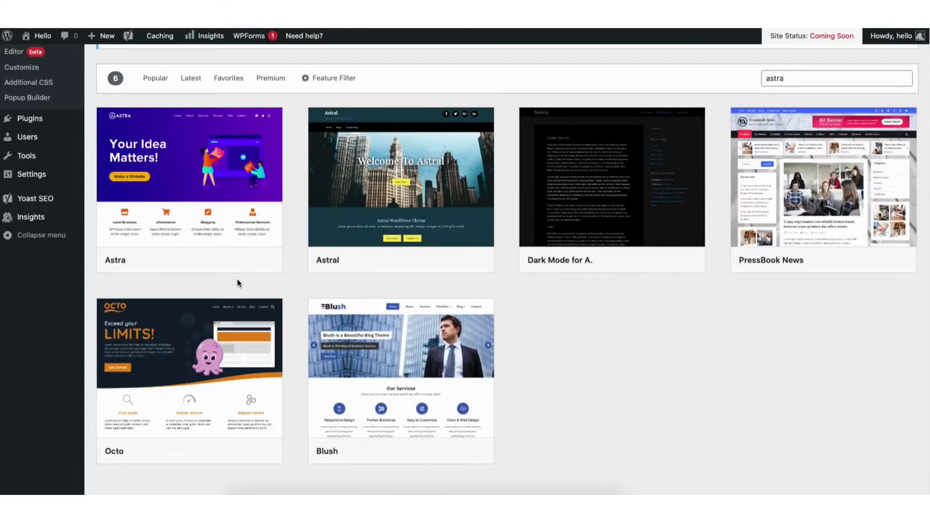
left_click(212, 259)
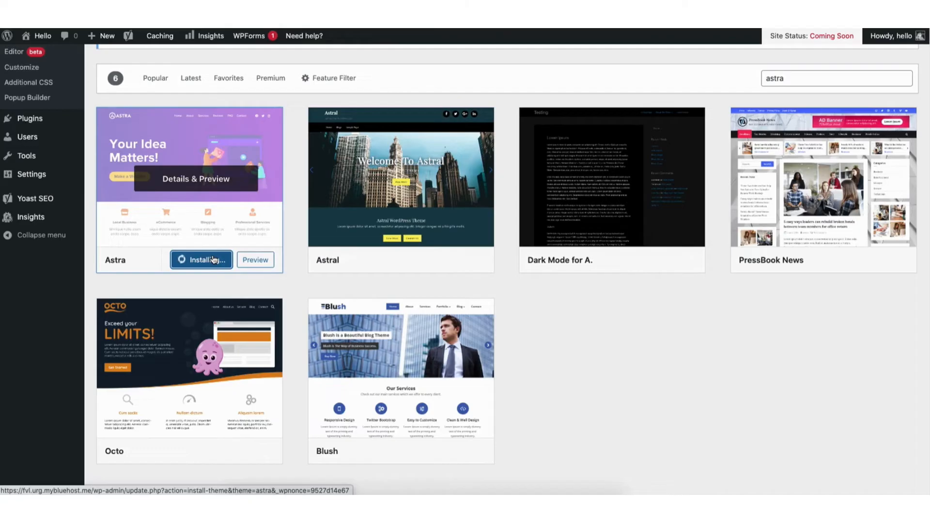
left_click(196, 262)
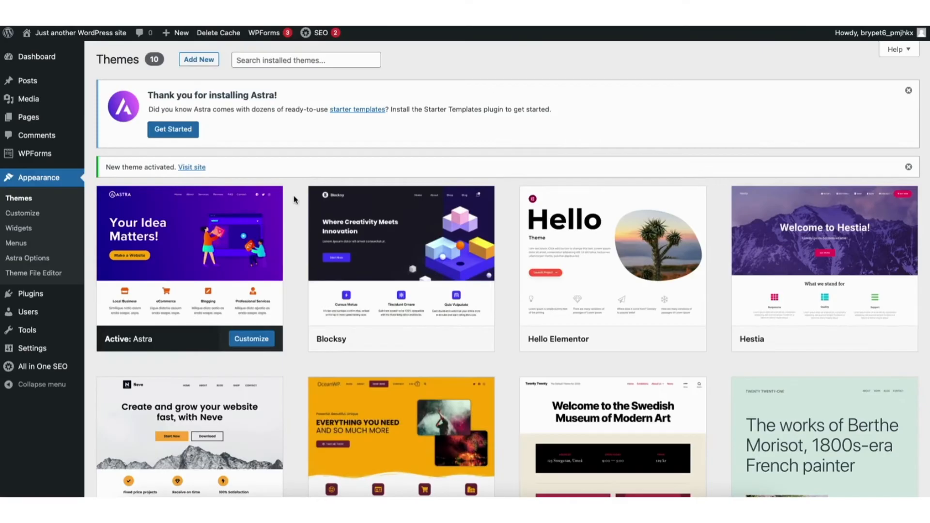
Step: Search the new plugins for "starter templates", then install and activate the Starter Templates plugin by Brainstorm Force
mouse_move(33, 295)
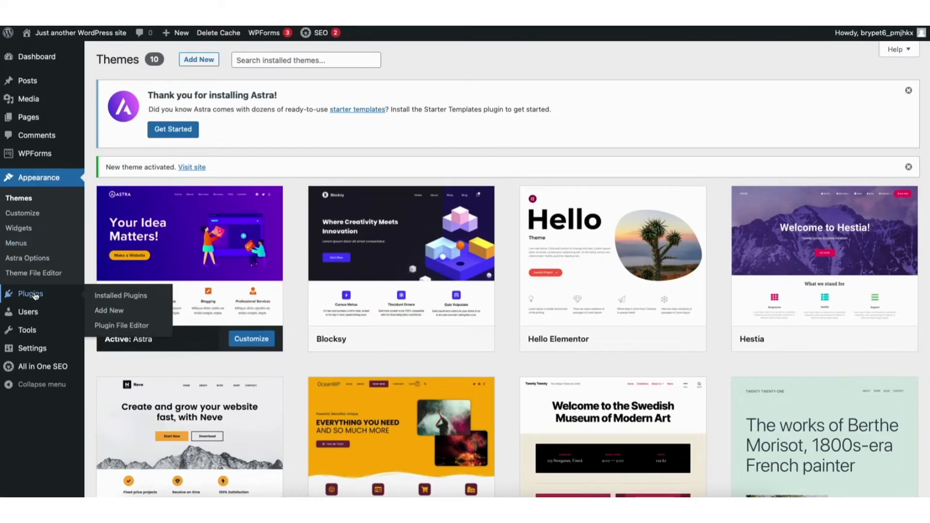
left_click(116, 315)
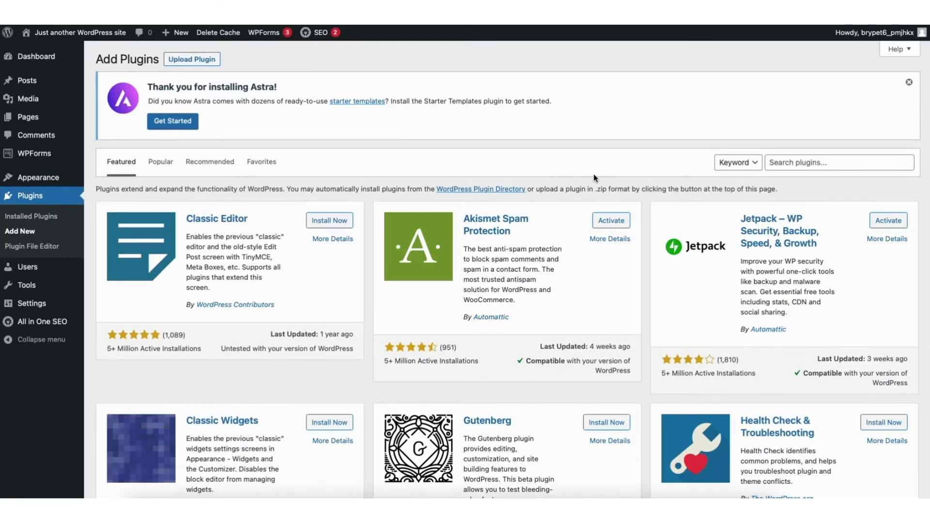
left_click(783, 163)
type("starter templates")
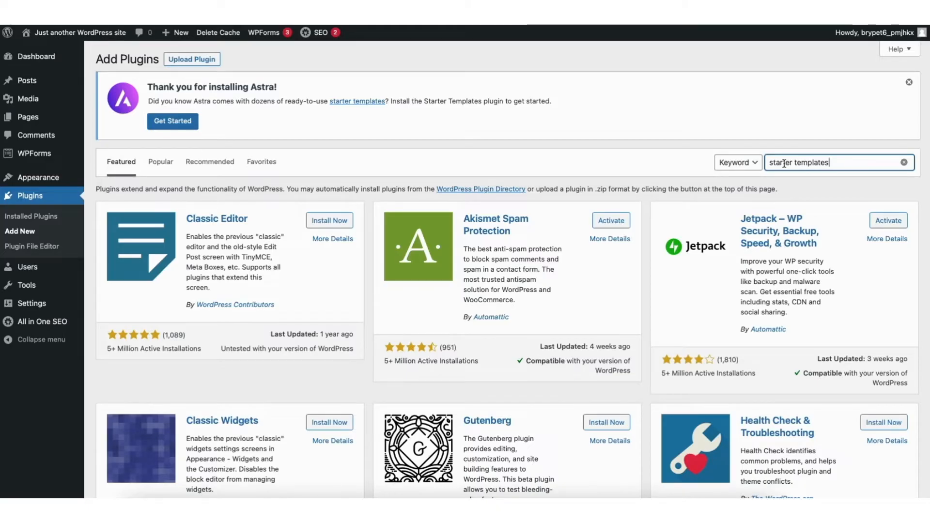
key("Return")
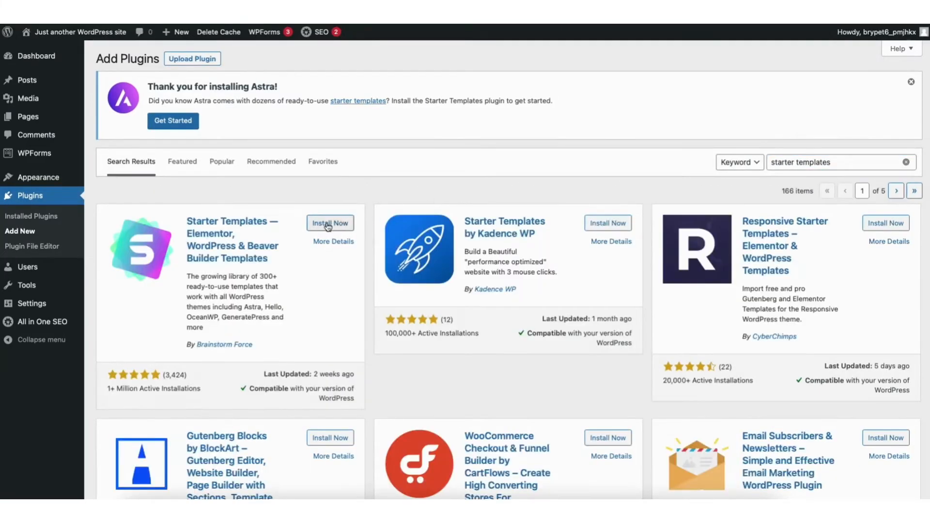
left_click(327, 225)
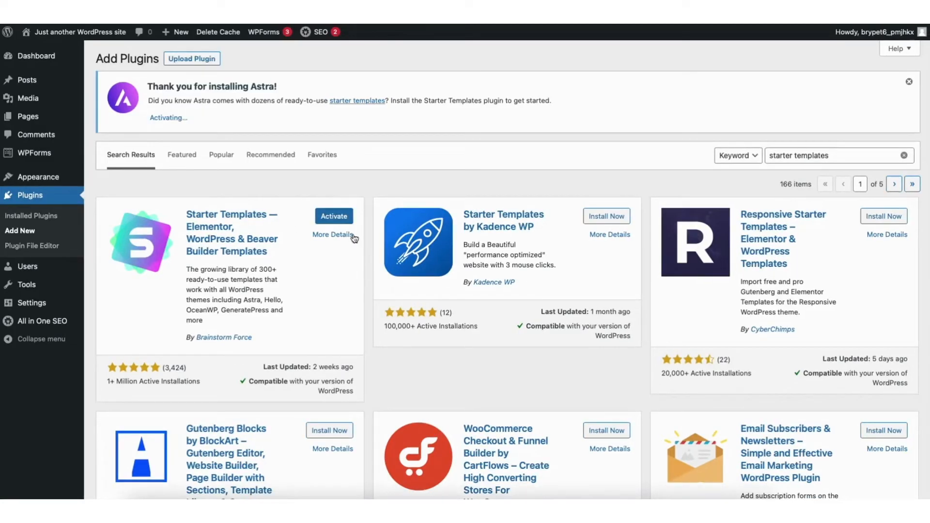
left_click(334, 216)
Step: Open the Starter Templates library and browse the popular Elementor website templates
mouse_move(35, 177)
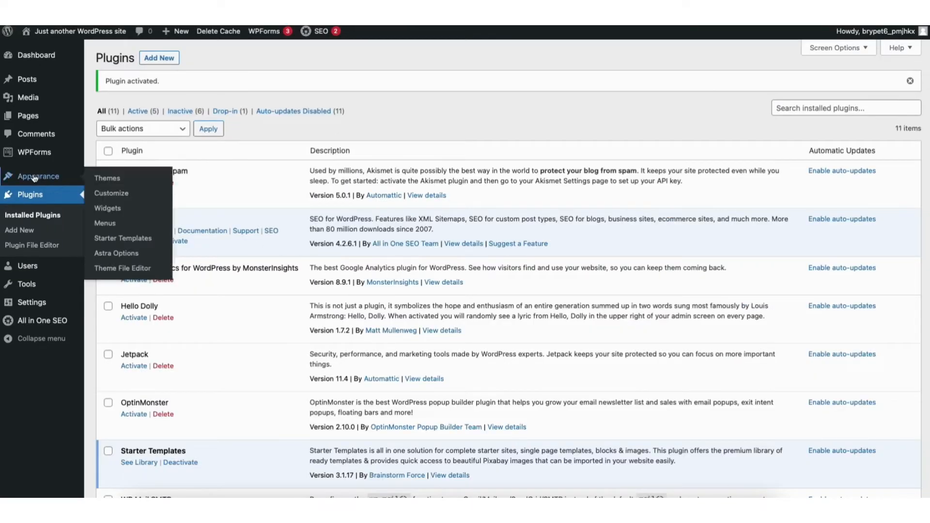
left_click(123, 240)
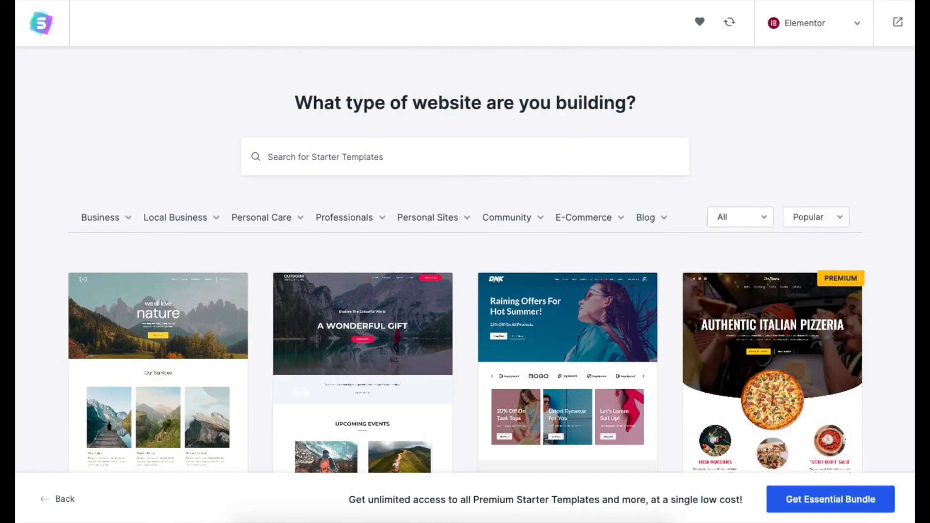
scroll(465, 271, "down", 4)
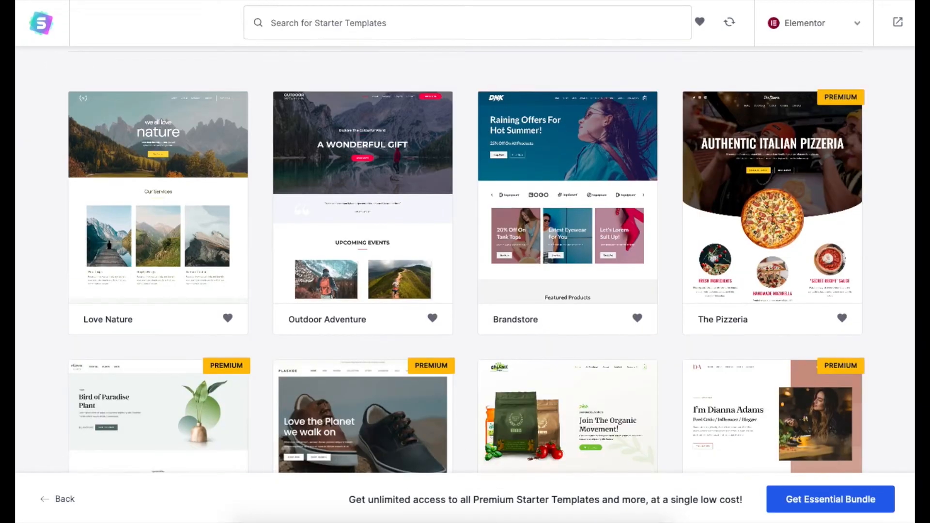
scroll(465, 271, "down", 5)
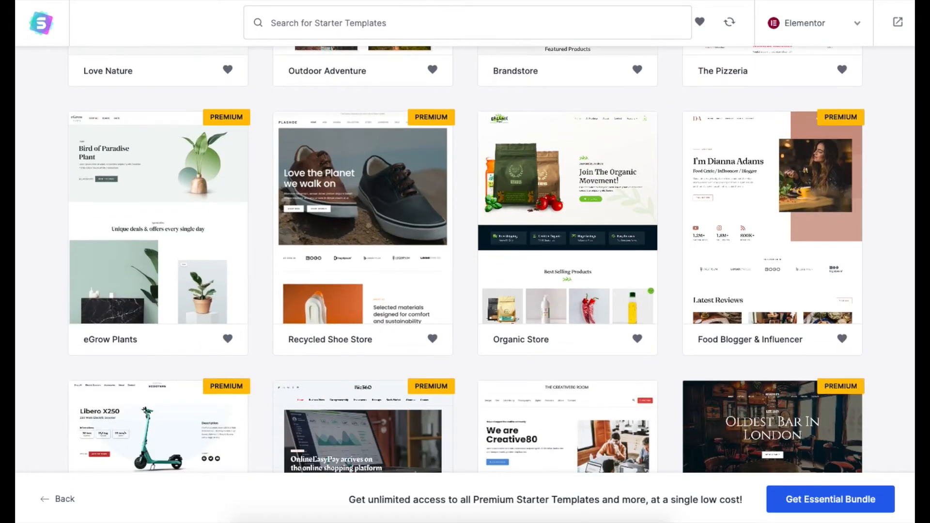
scroll(465, 271, "down", 7)
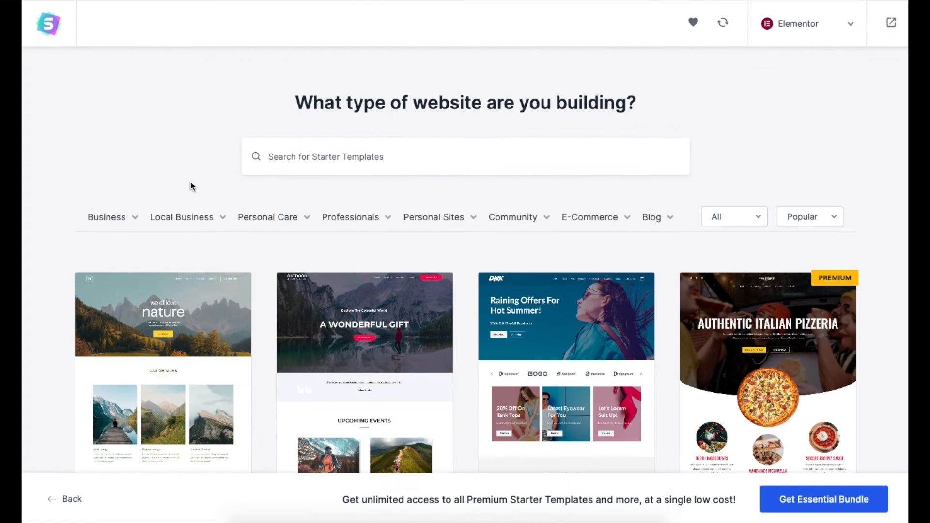
Step: Search the starter templates for "photography", look over the website categories, and preview and close the Photographer template
left_click(300, 157)
type("photography")
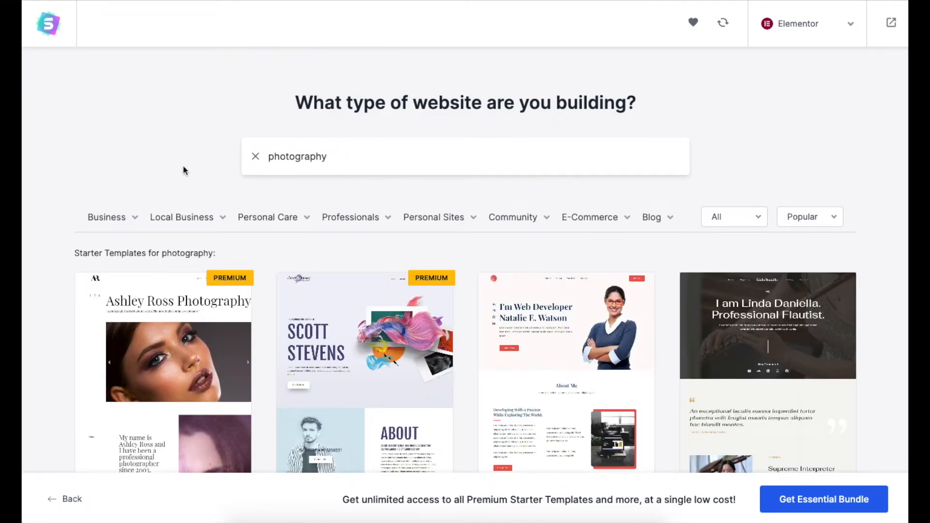
left_click(120, 219)
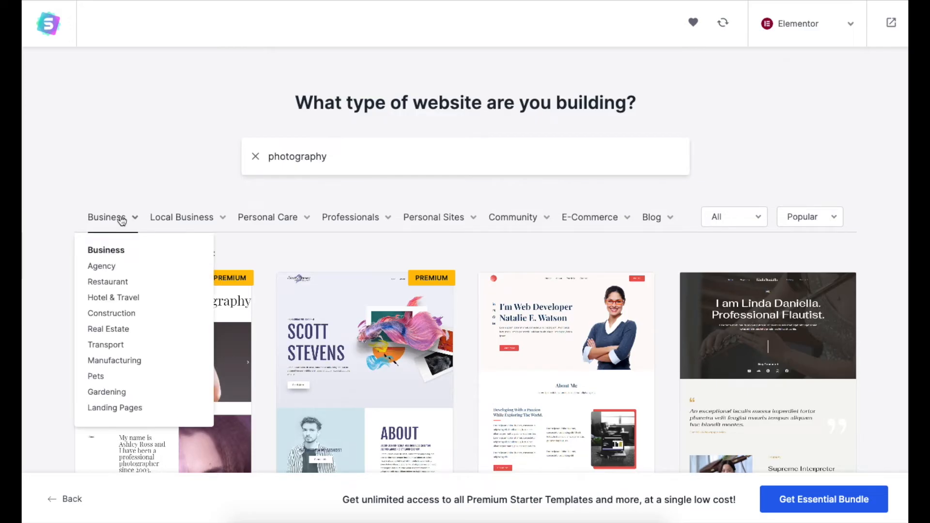
mouse_move(180, 219)
mouse_move(259, 224)
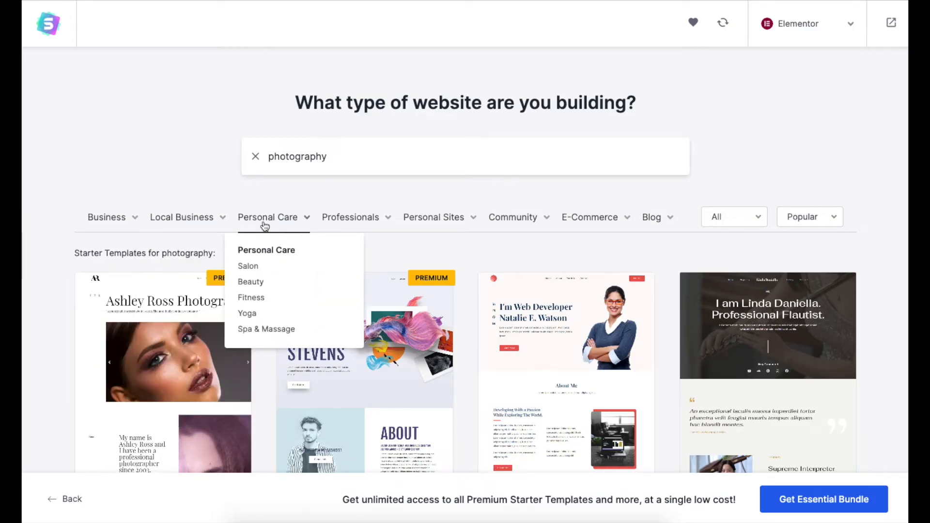
left_click(358, 374)
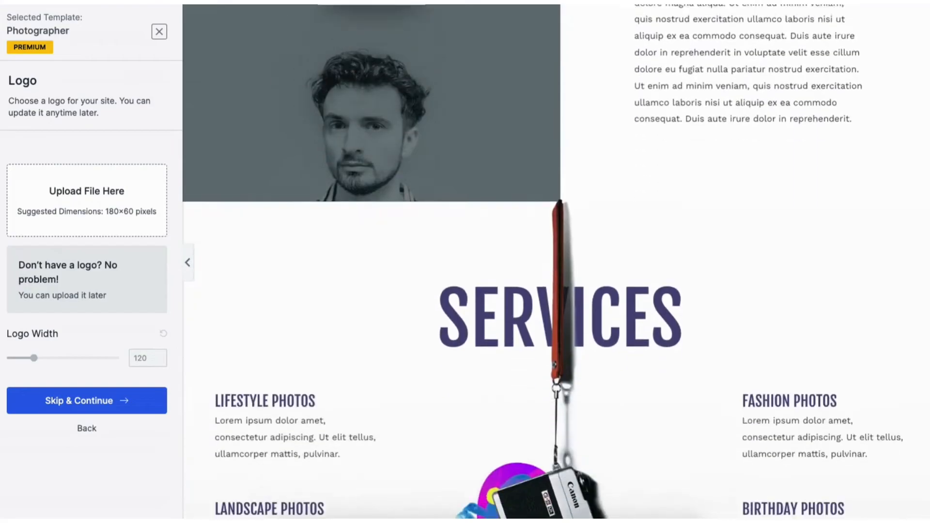
left_click(159, 32)
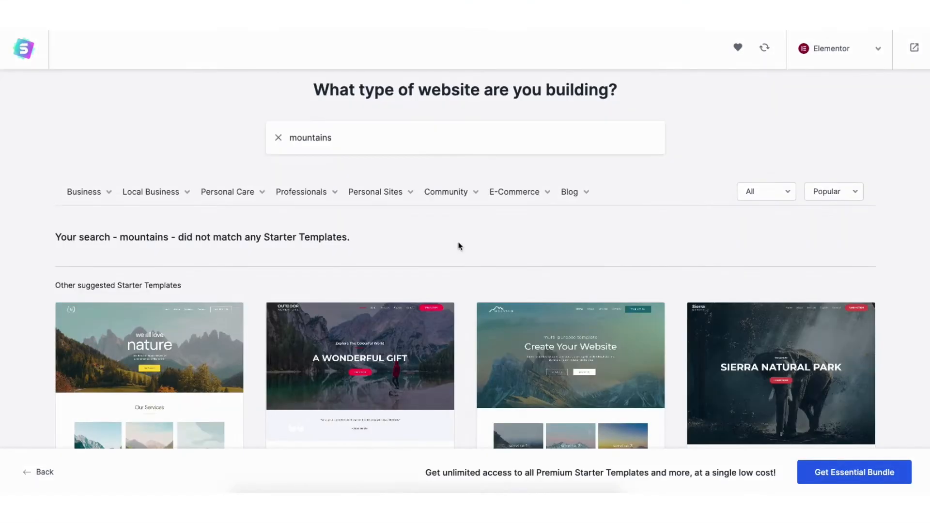
Step: Choose the Mountain template and build the website from it, skipping the logo and keeping the default colors and Montserrat fonts
left_click(550, 374)
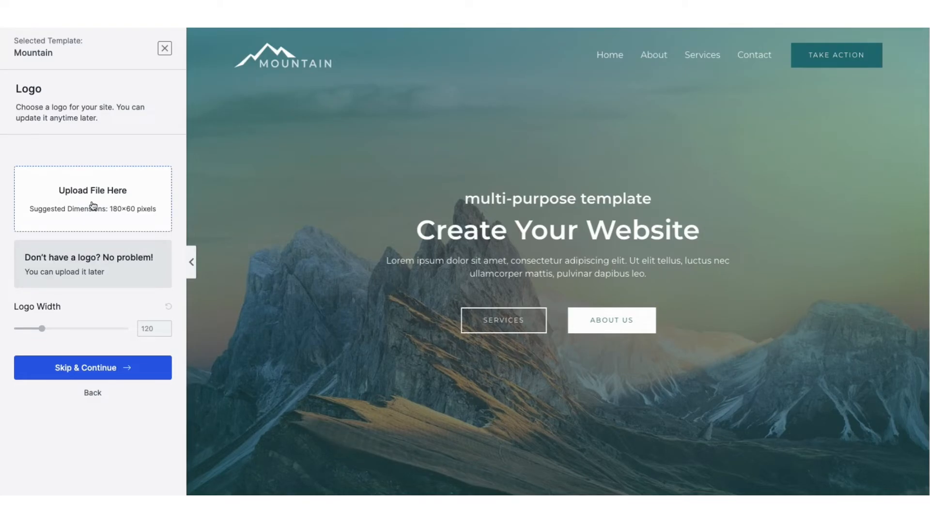
left_click(91, 368)
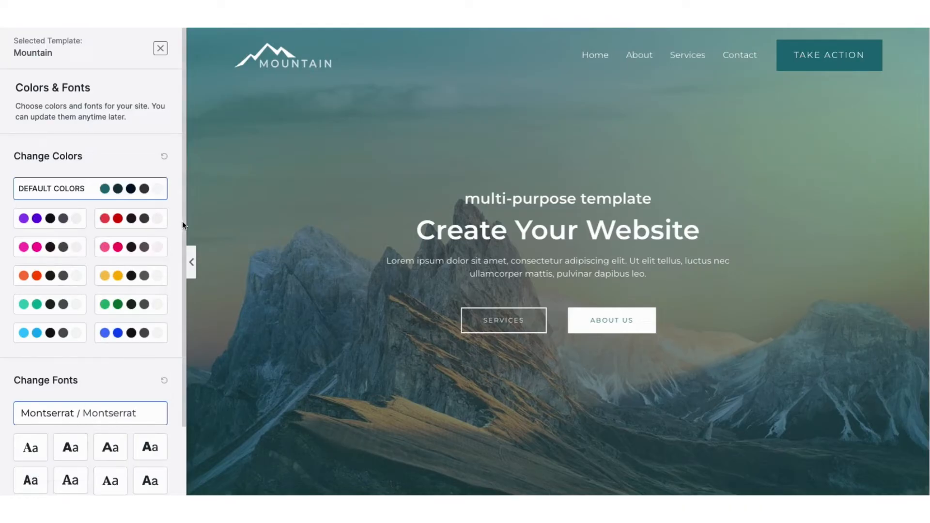
left_click_drag(182, 221, 184, 299)
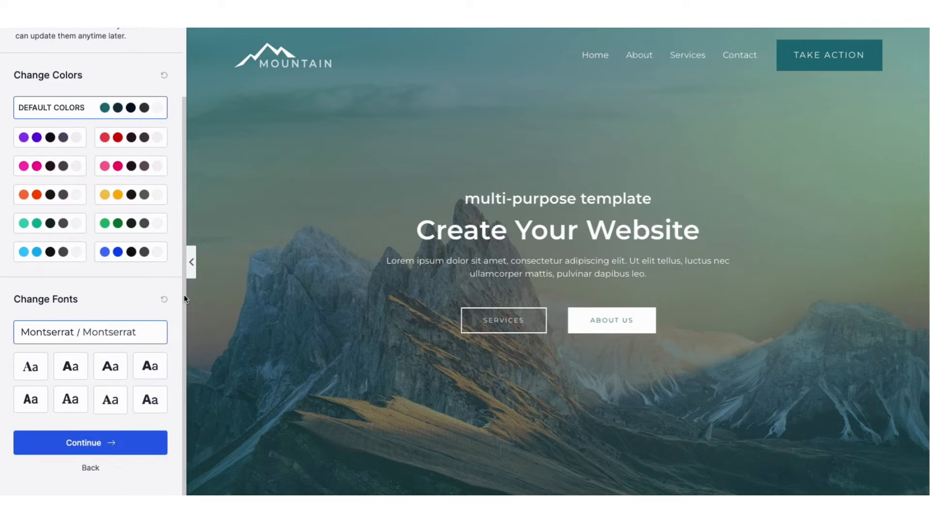
left_click(84, 444)
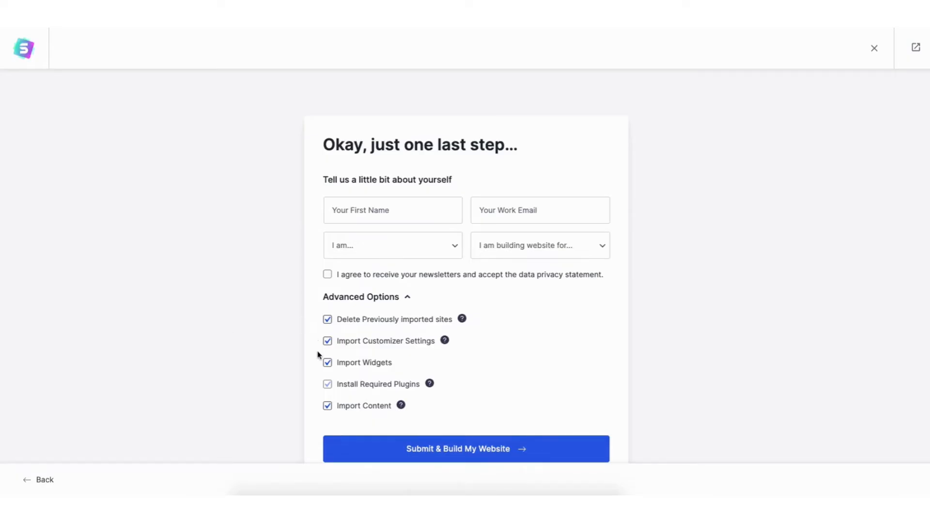
left_click(451, 448)
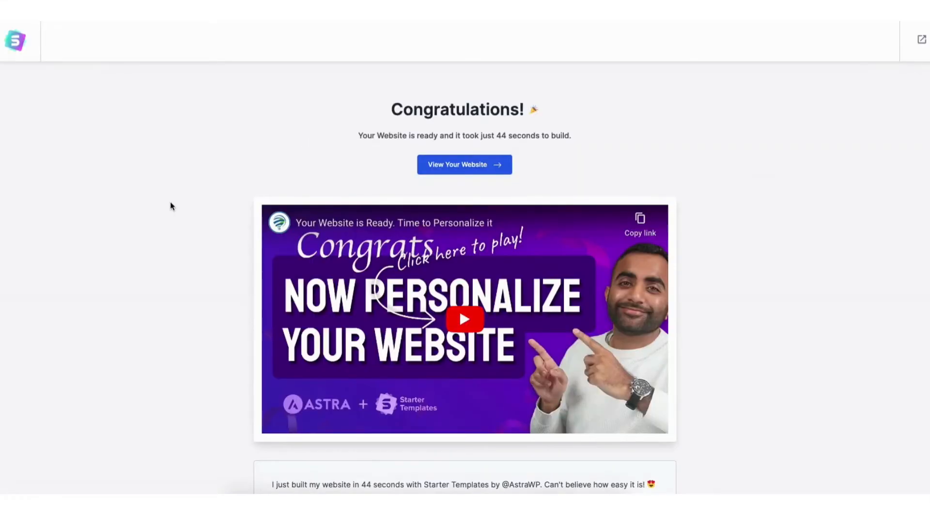
Step: View the newly built website and look through the home page's hero, services and call-to-action sections
left_click(434, 167)
scroll(464, 262, "down", 3)
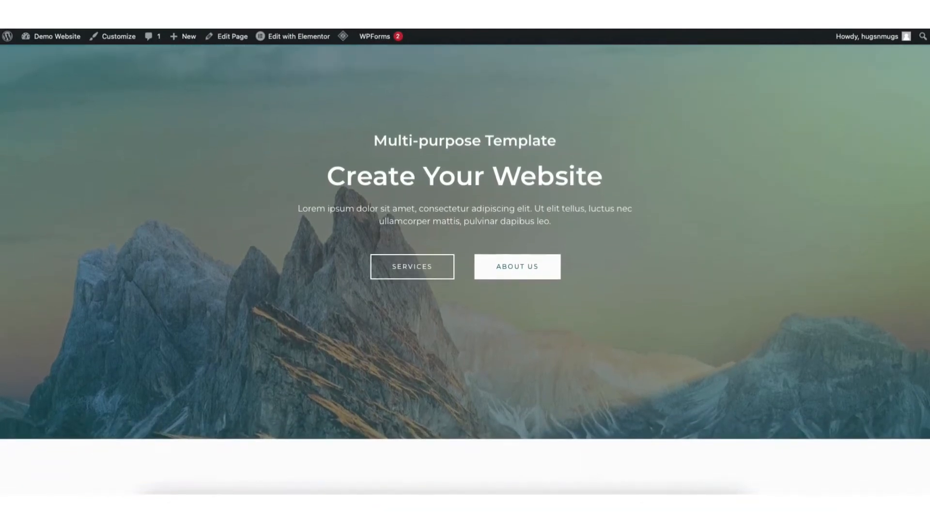
scroll(465, 261, "down", 5)
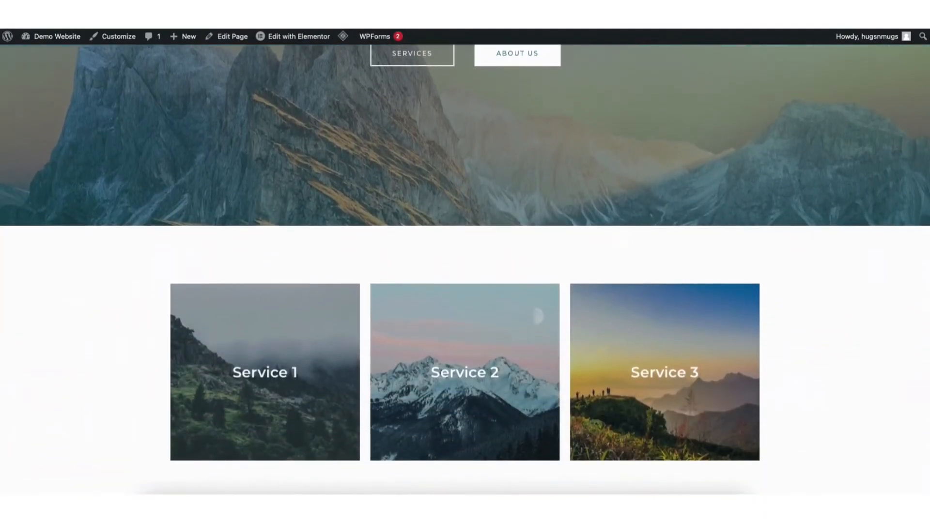
scroll(465, 261, "down", 4)
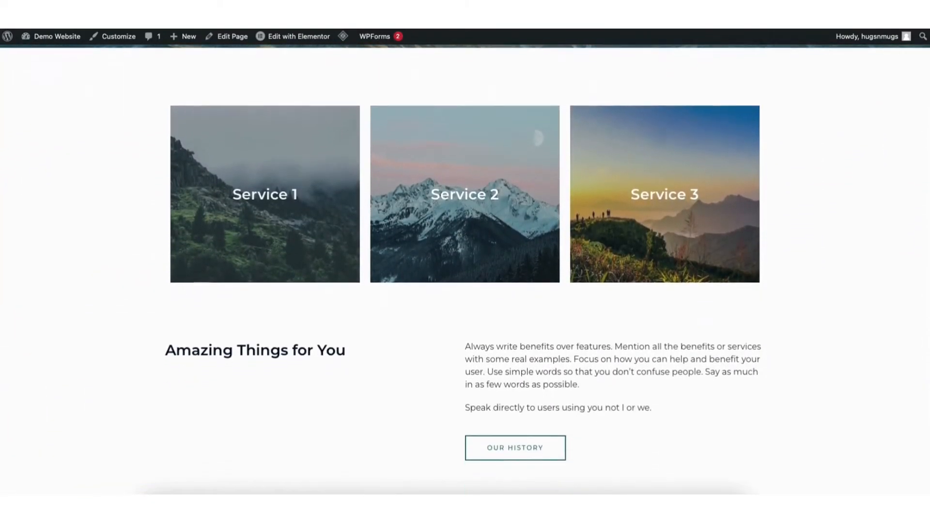
scroll(465, 262, "down", 5)
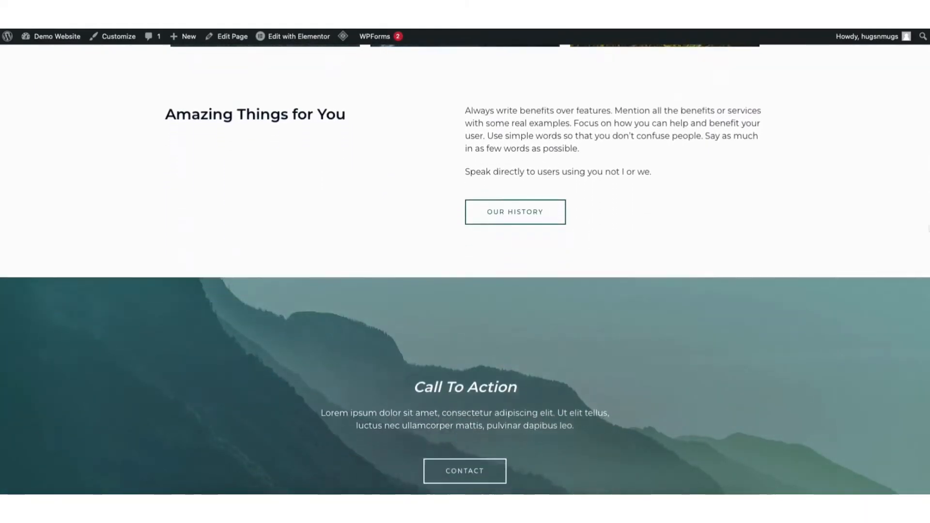
scroll(464, 262, "down", 5)
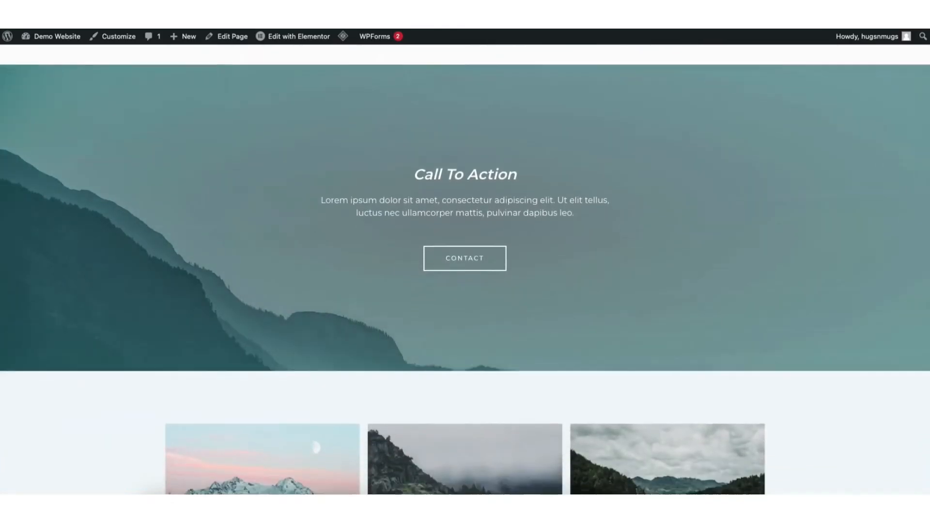
scroll(464, 261, "down", 3)
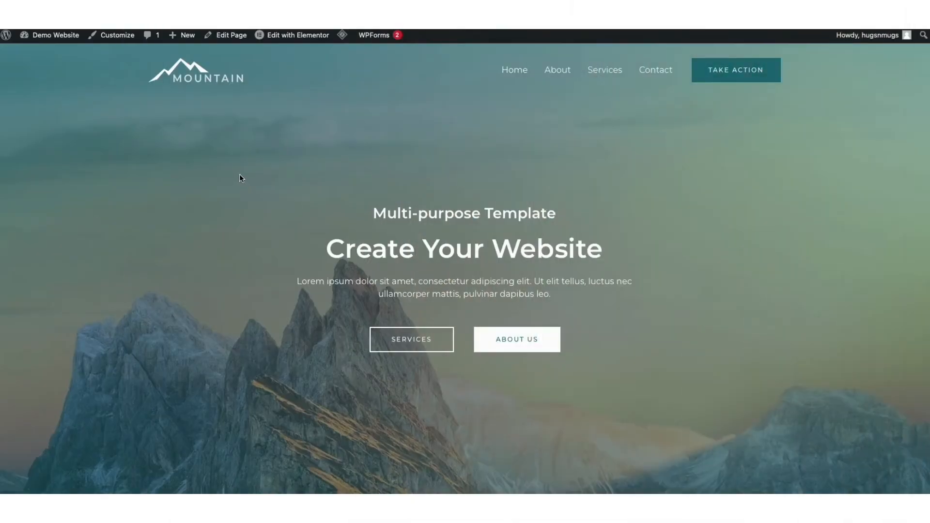
Step: Activate all of Elementor's experiments and features in its settings and save the changes
mouse_move(55, 39)
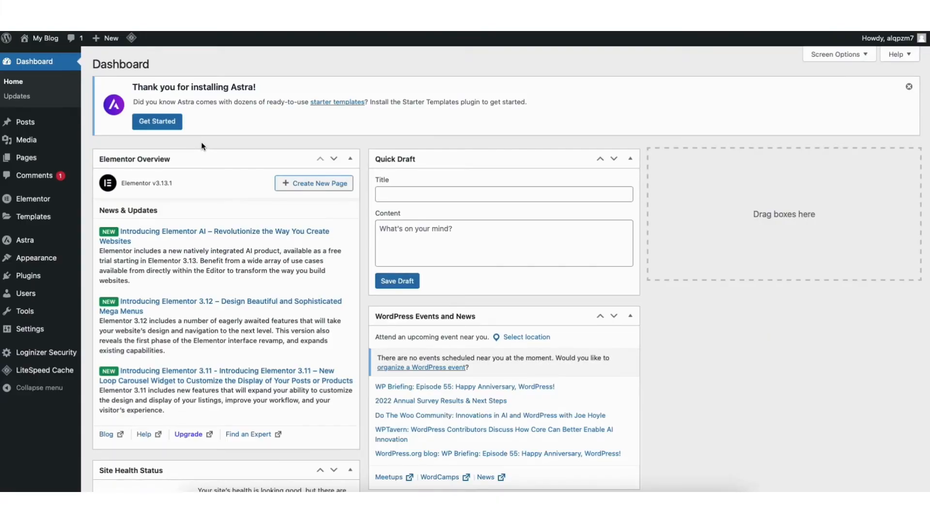
mouse_move(34, 200)
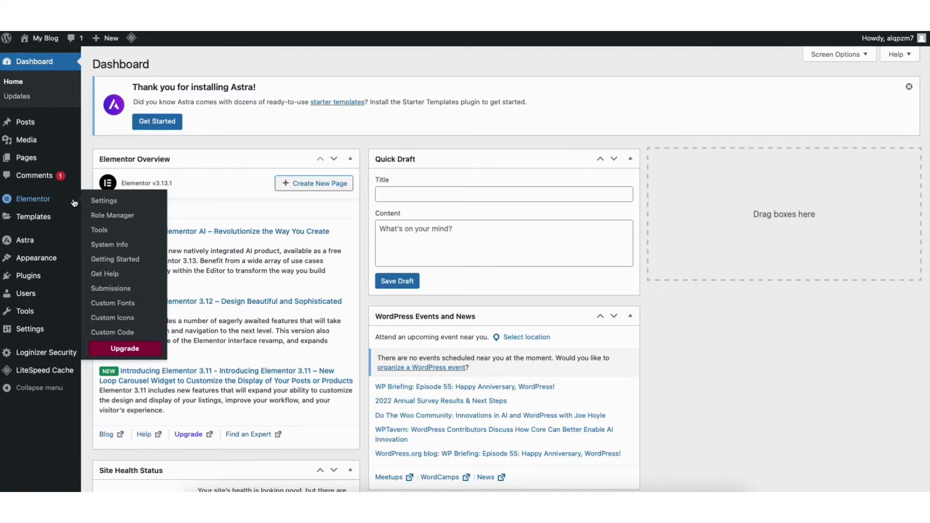
left_click(106, 201)
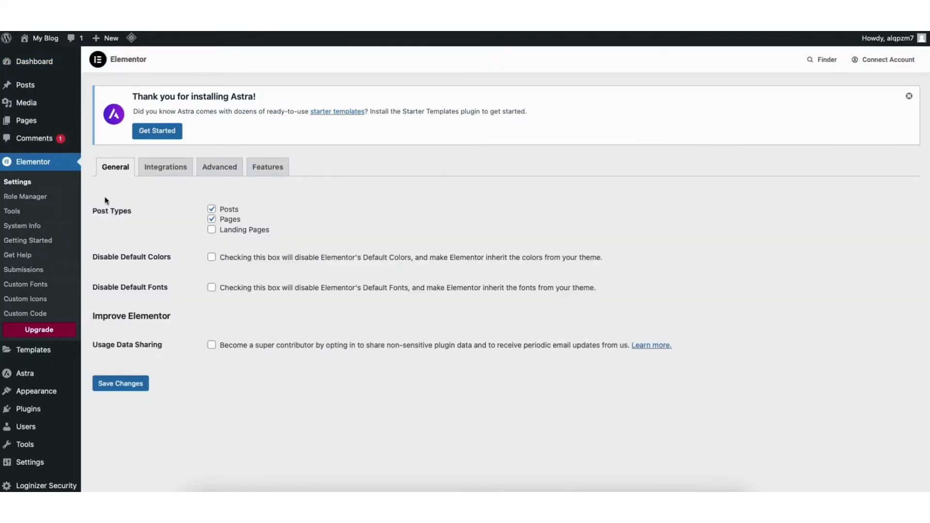
left_click(271, 171)
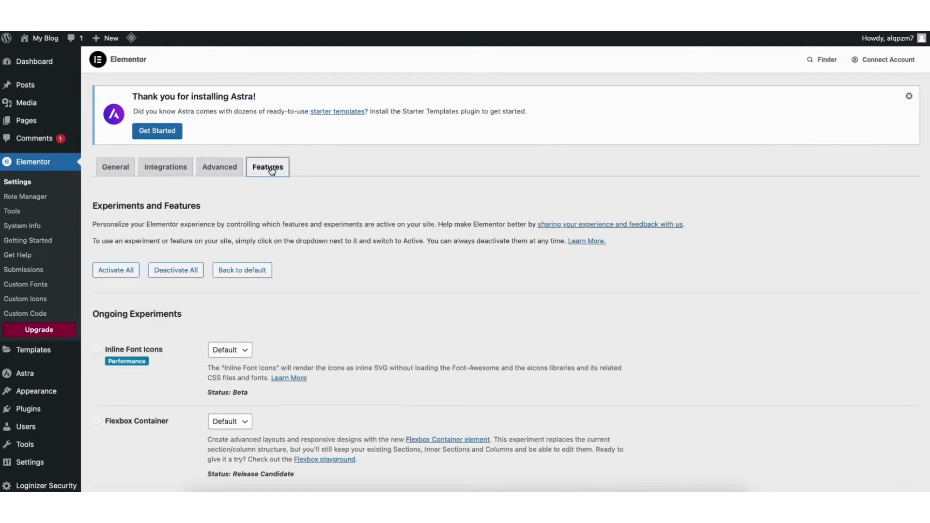
left_click(116, 270)
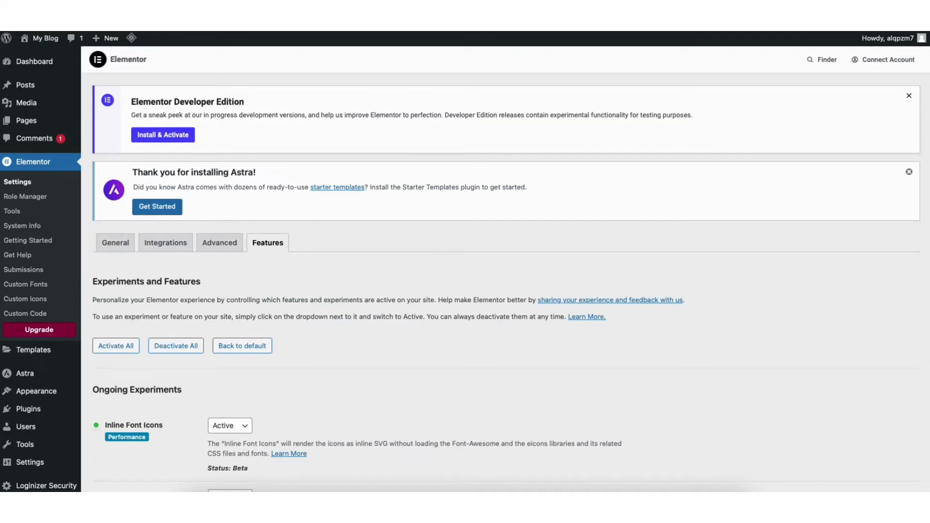
scroll(505, 269, "down", 5)
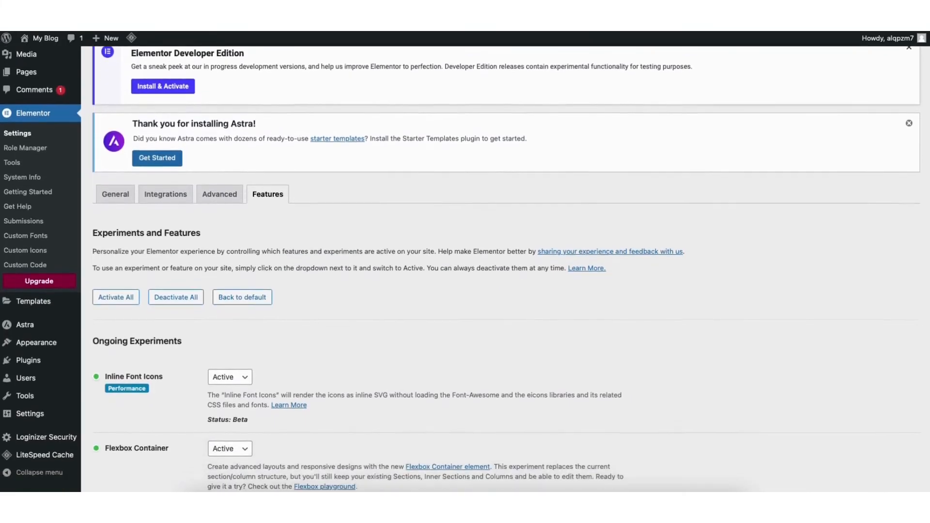
scroll(922, 190, "down", 8)
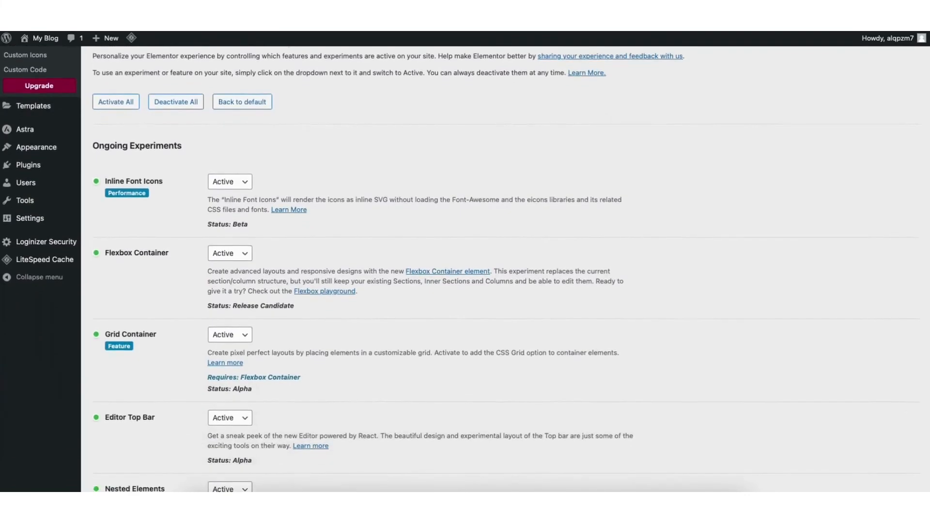
scroll(922, 189, "down", 20)
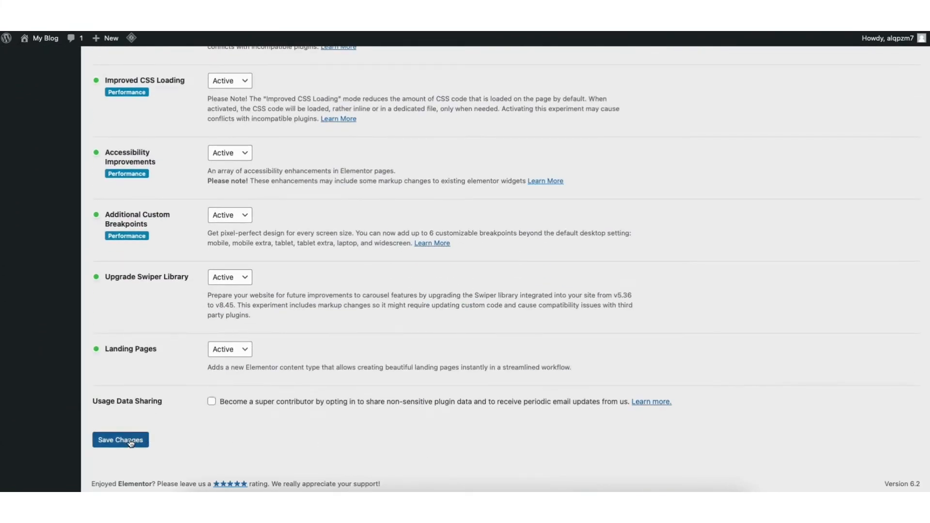
left_click(121, 440)
Step: Change the hero title to "MY DEMO WEBSITE" and add a Button widget below the "Amazing Things for You" paragraph
left_click_drag(405, 246, 682, 247)
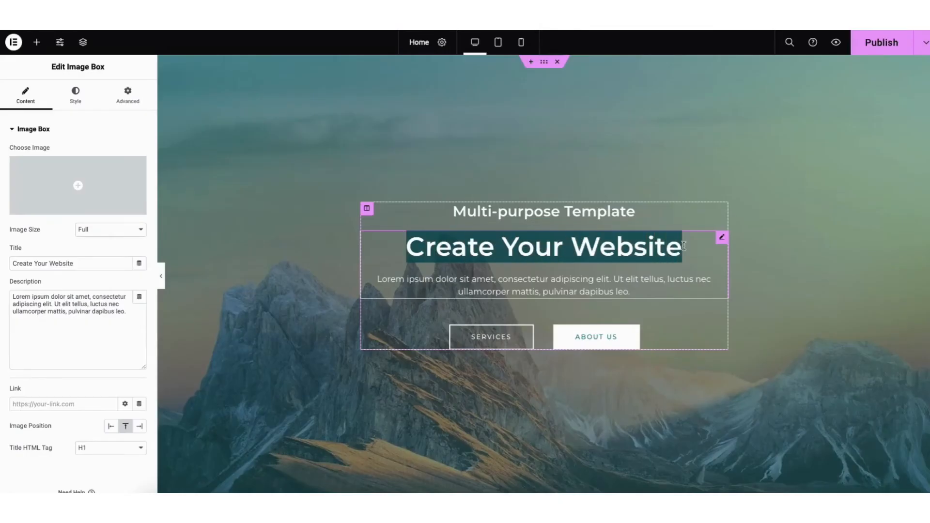
type("MY DEMO WEBSIT")
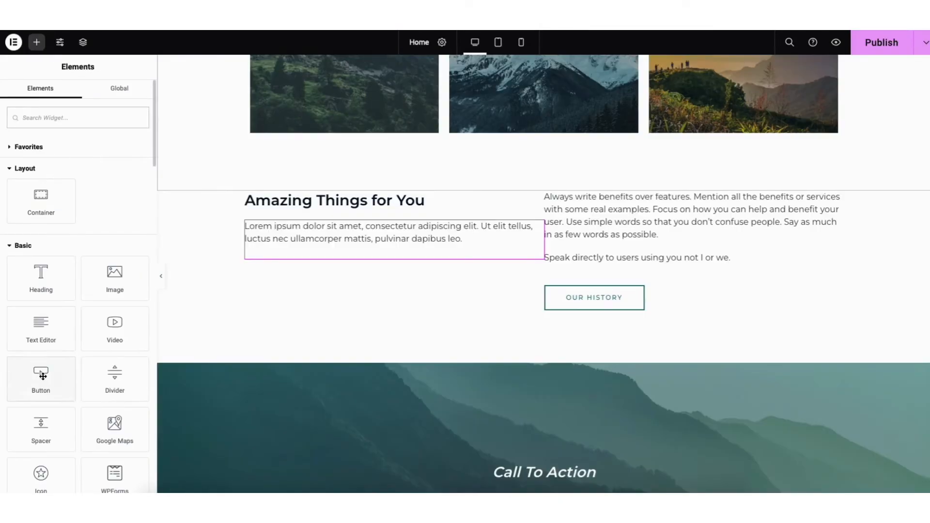
left_click_drag(43, 376, 311, 255)
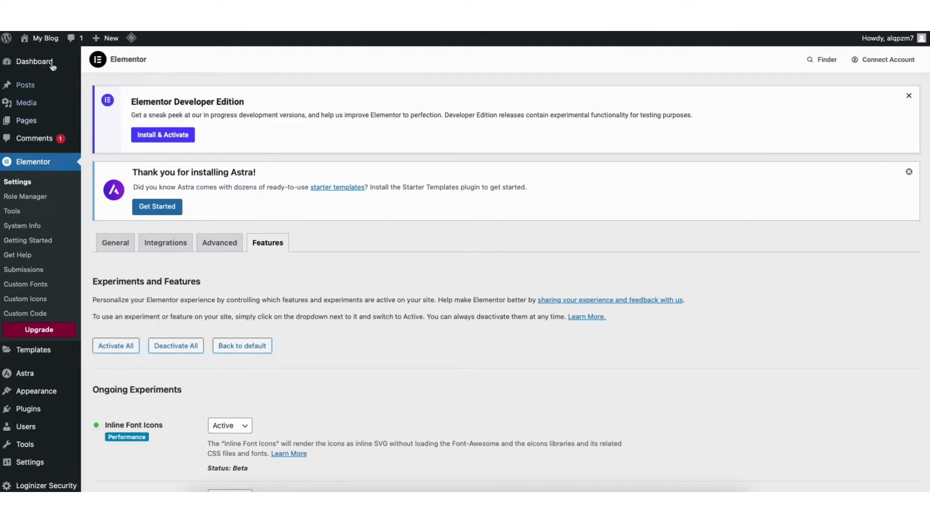
Step: Open the home page for editing with Elementor and replace the hero title with "MY DEMO WEBSITE"
mouse_move(47, 37)
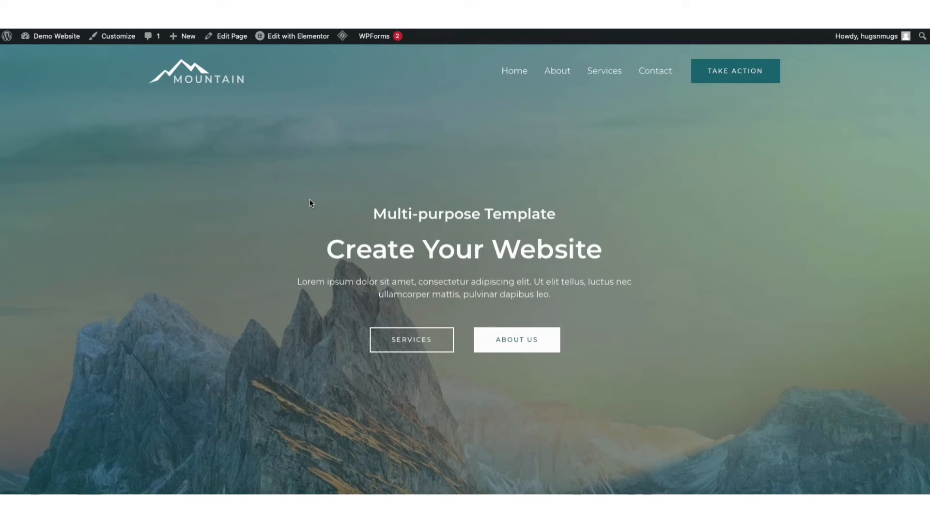
mouse_move(298, 39)
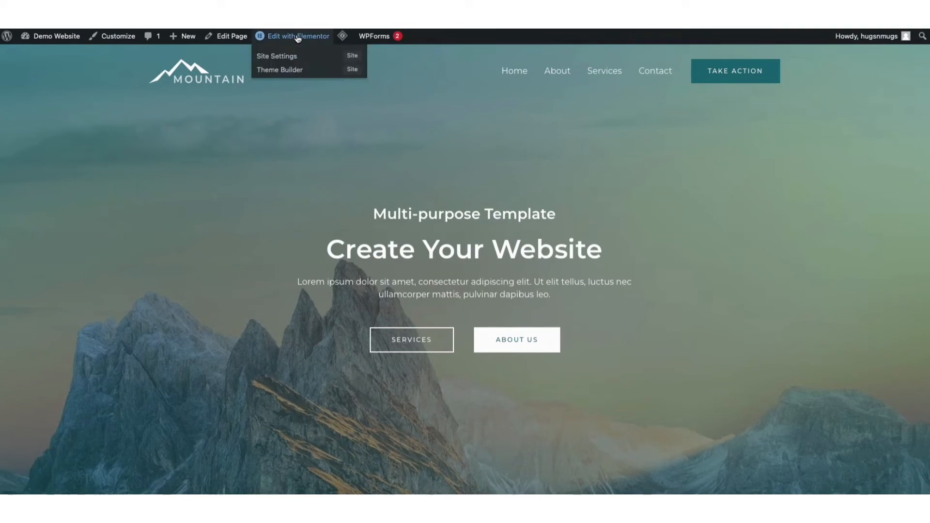
left_click(298, 37)
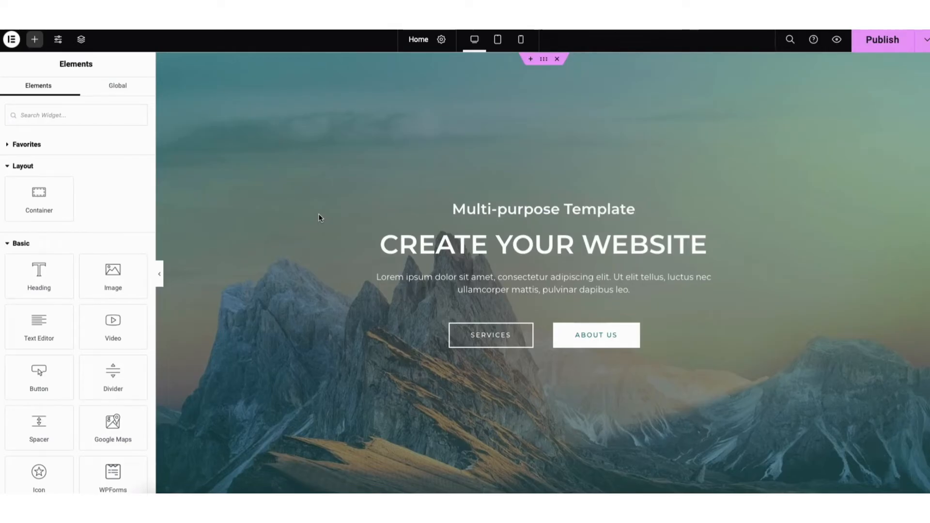
left_click(402, 246)
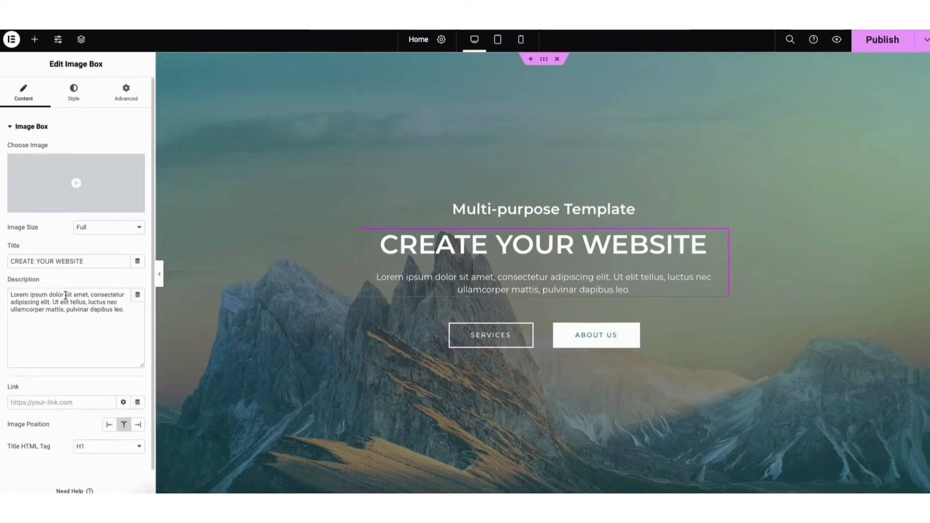
left_click_drag(380, 245, 702, 248)
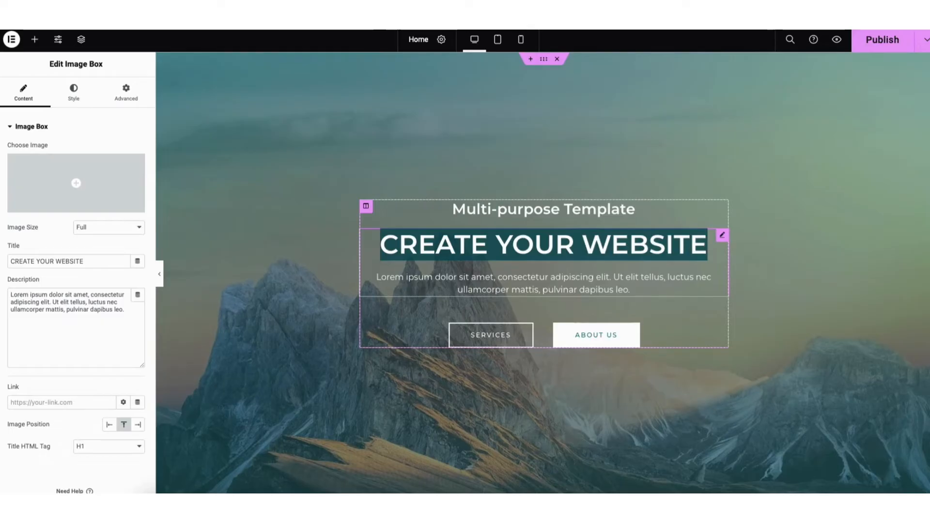
type("MY DEMO WEBSITE")
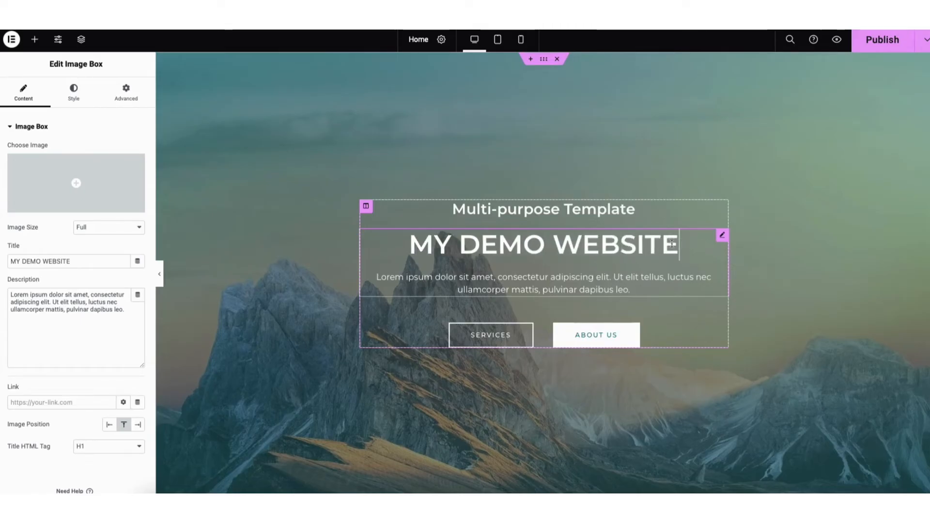
Step: Open the hero section's background style settings, look through the media library for a replacement image, and close it without choosing one
right_click(317, 257)
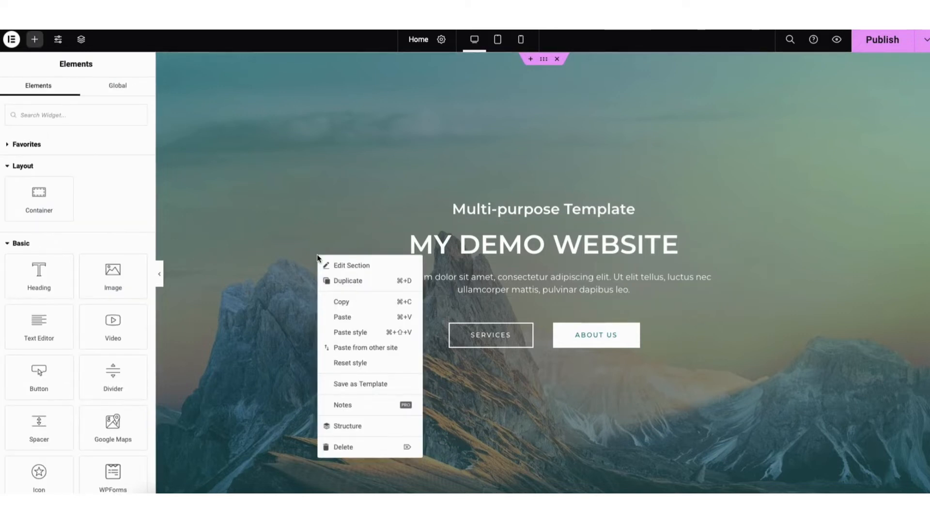
left_click(350, 264)
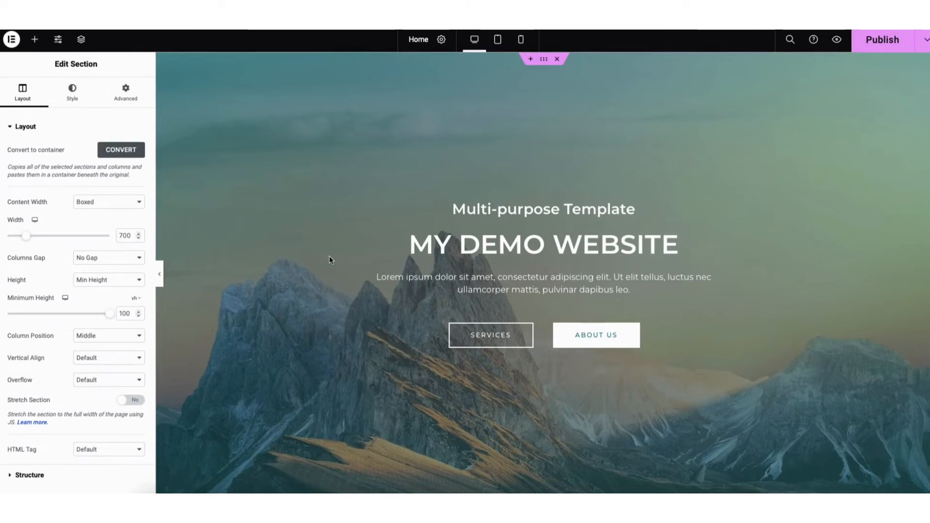
left_click(73, 92)
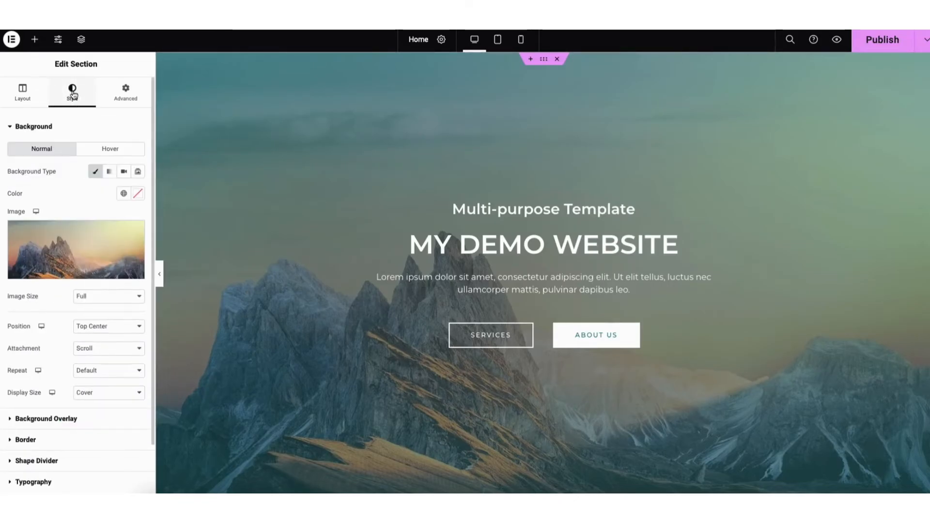
mouse_move(101, 243)
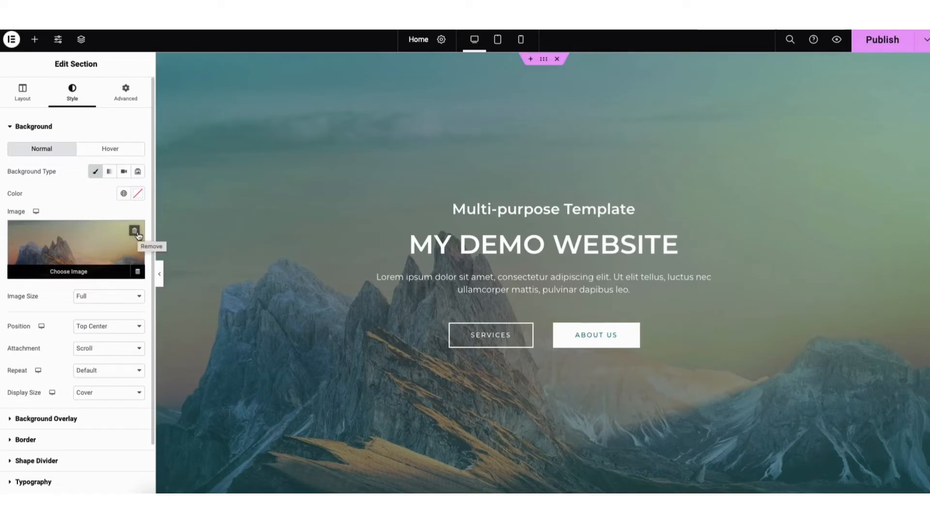
left_click(75, 271)
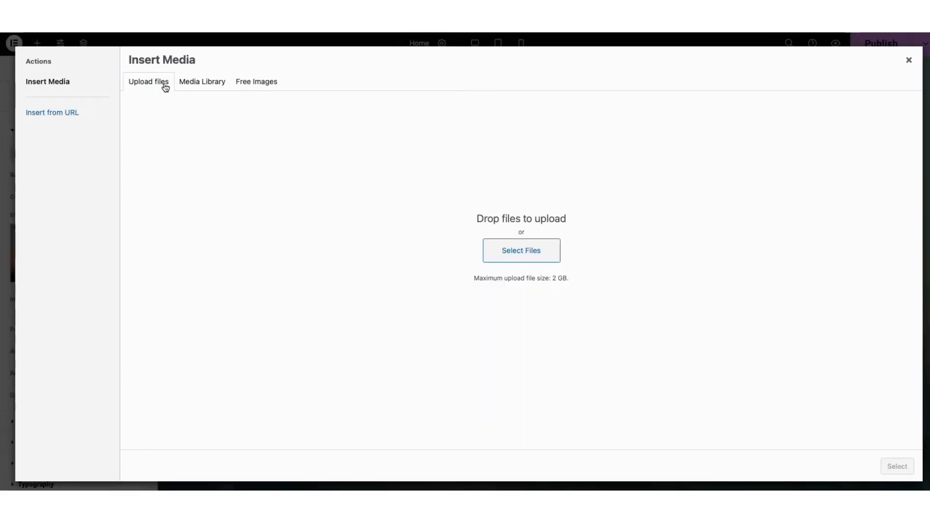
left_click(194, 83)
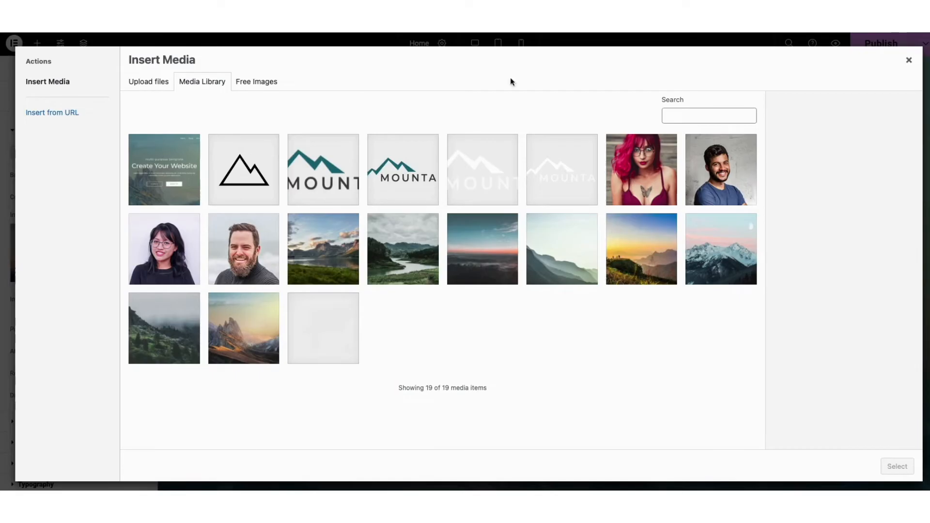
left_click(909, 61)
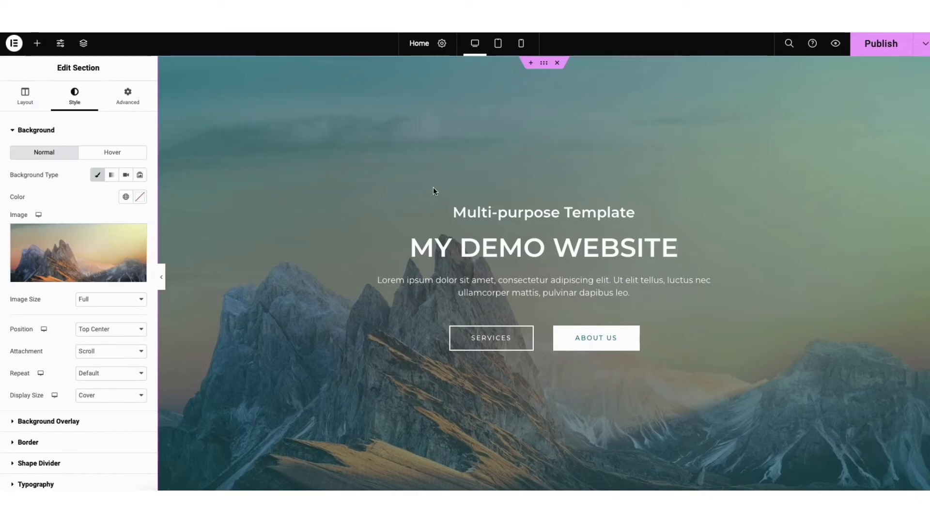
Step: Add a Text Editor widget below the "Amazing Things for You" paragraph and delete it
left_click(37, 44)
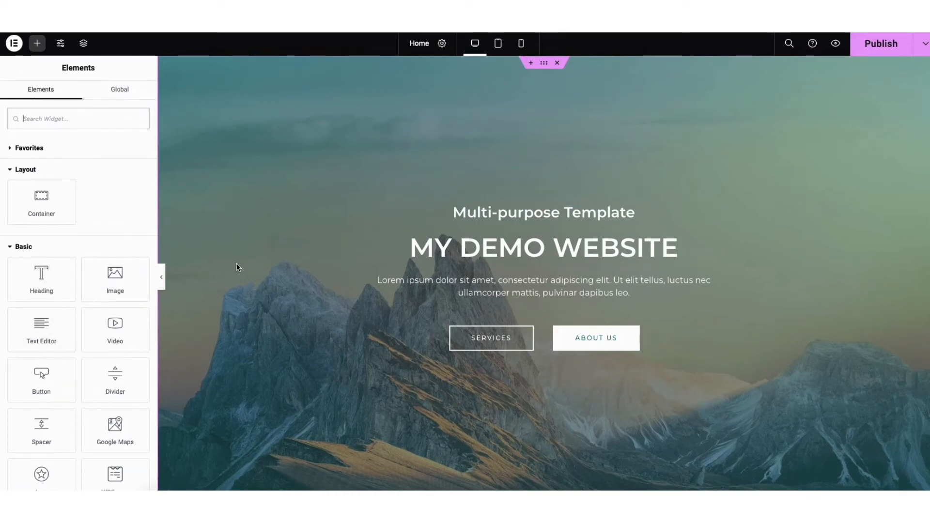
scroll(277, 262, "down", 10)
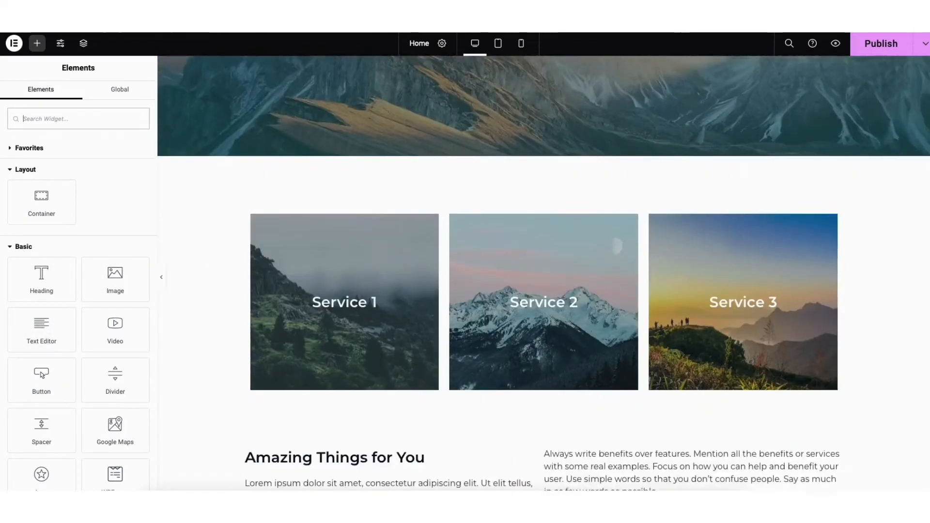
scroll(443, 273, "down", 2)
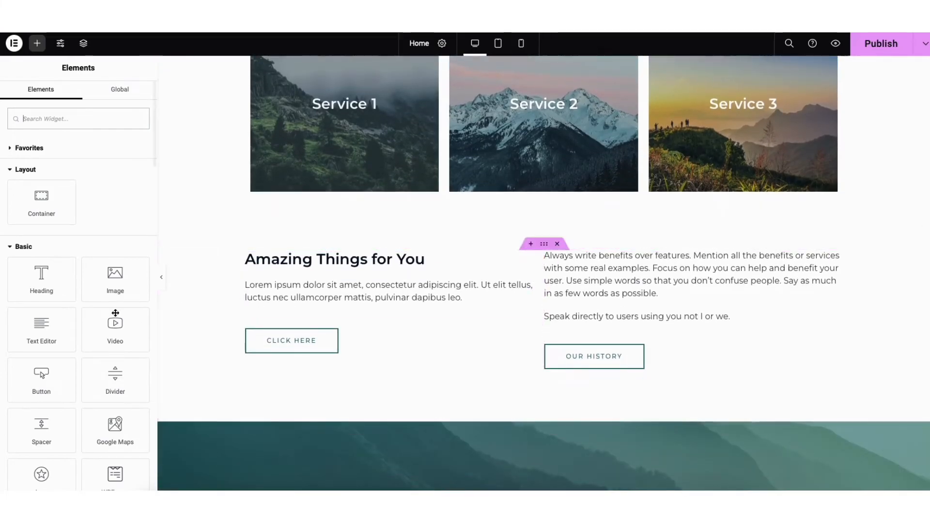
left_click_drag(40, 332, 328, 306)
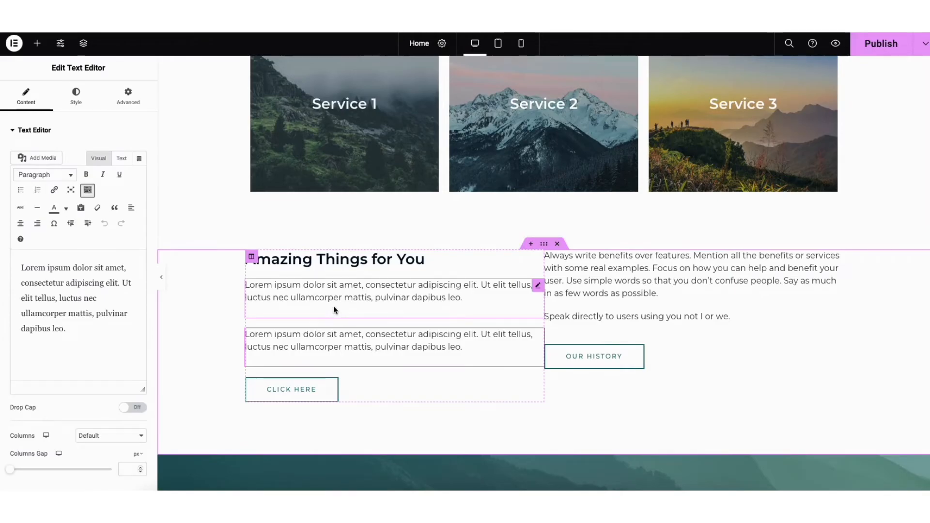
right_click(317, 337)
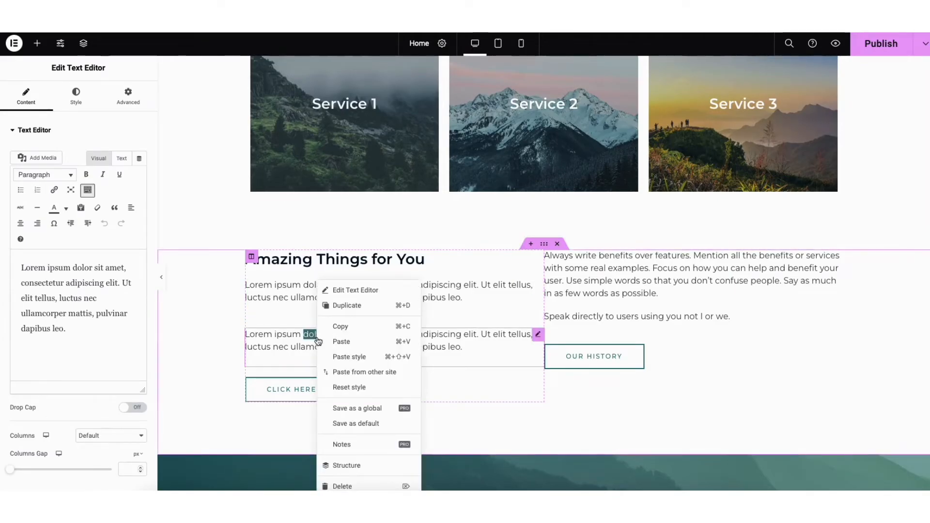
left_click(341, 487)
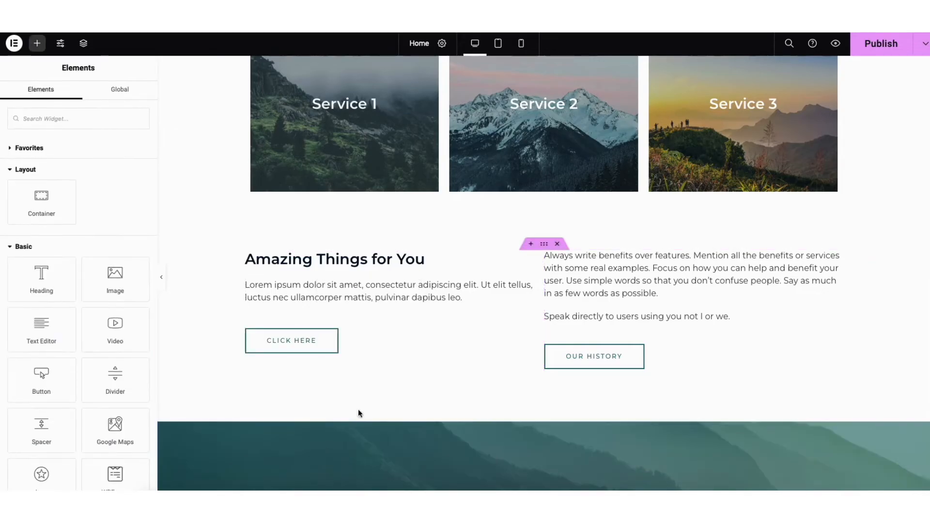
Step: Duplicate the paragraph under "Amazing Things for You" and place the CLICK HERE button directly below the copy
right_click(362, 293)
left_click(384, 307)
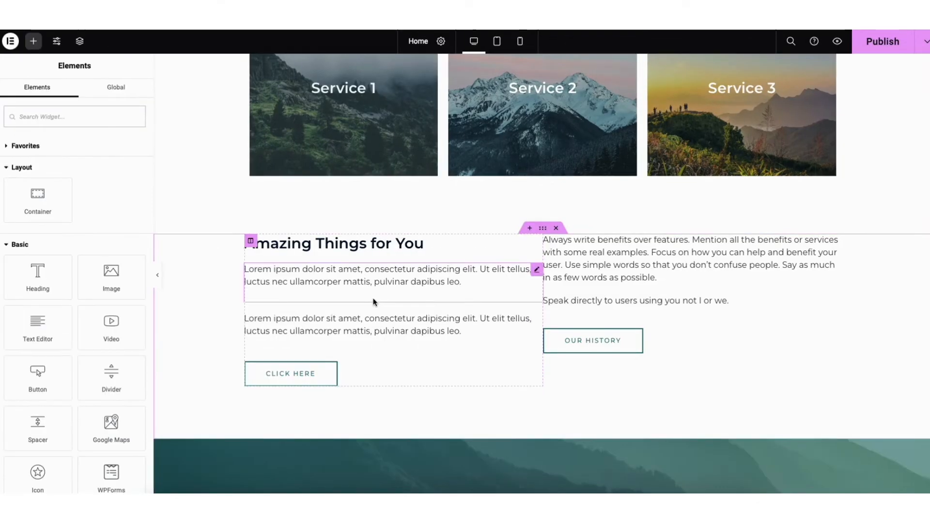
left_click_drag(291, 373, 303, 348)
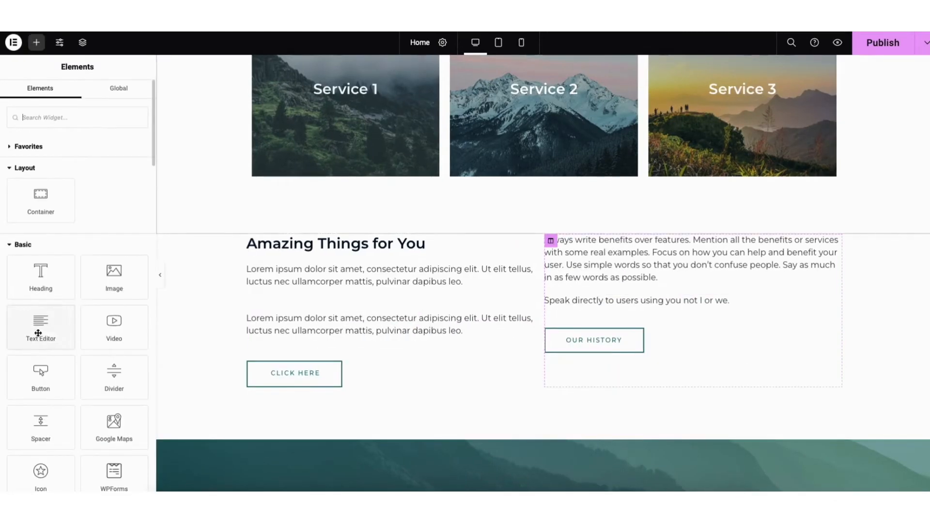
Step: Add a Text Editor widget between the two paragraphs under "Amazing Things for You" and view its link options without adding a link
left_click_drag(39, 332, 308, 325)
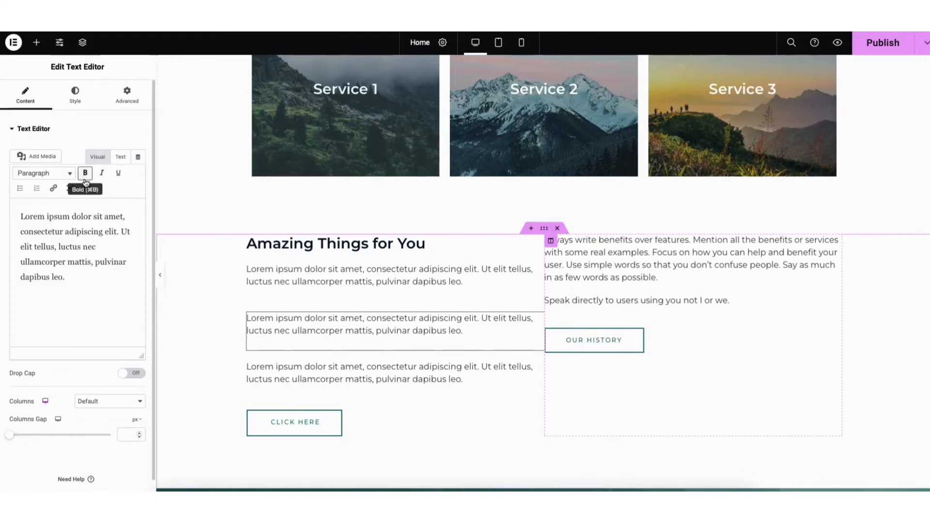
left_click(54, 189)
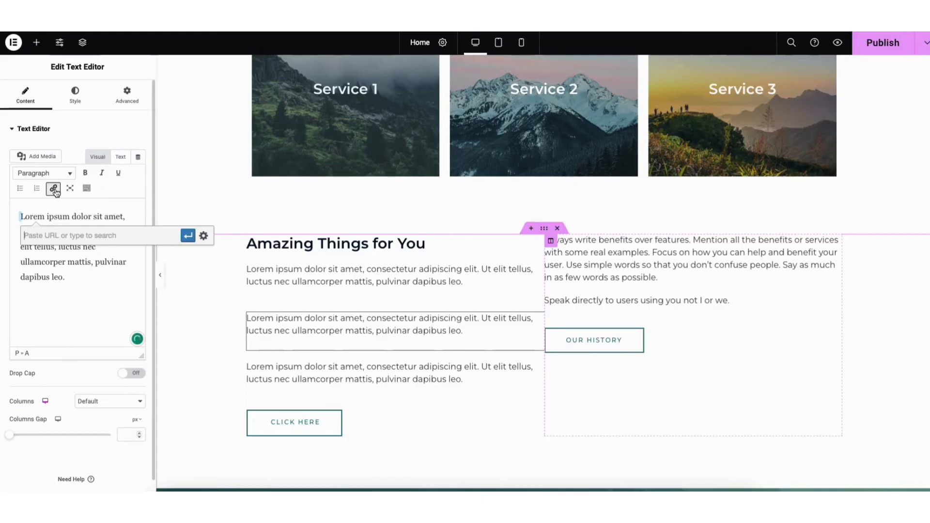
left_click(204, 236)
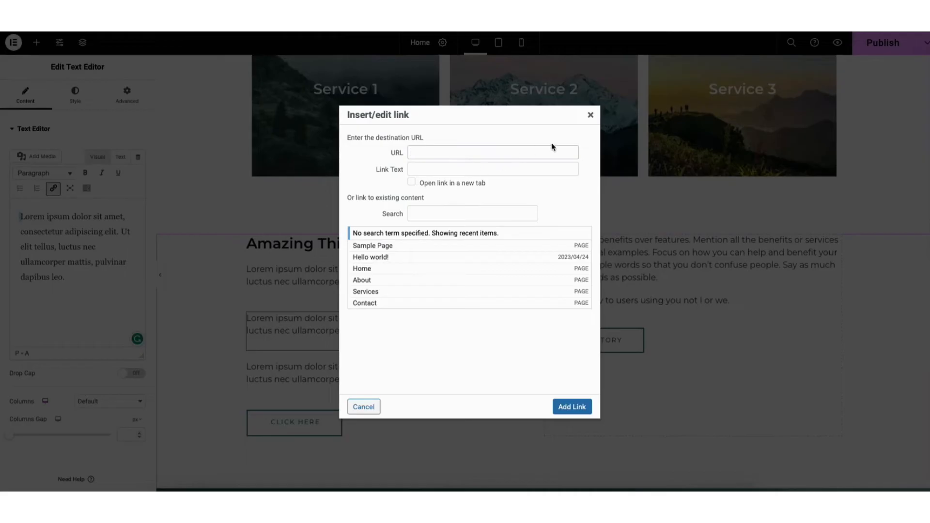
left_click(590, 115)
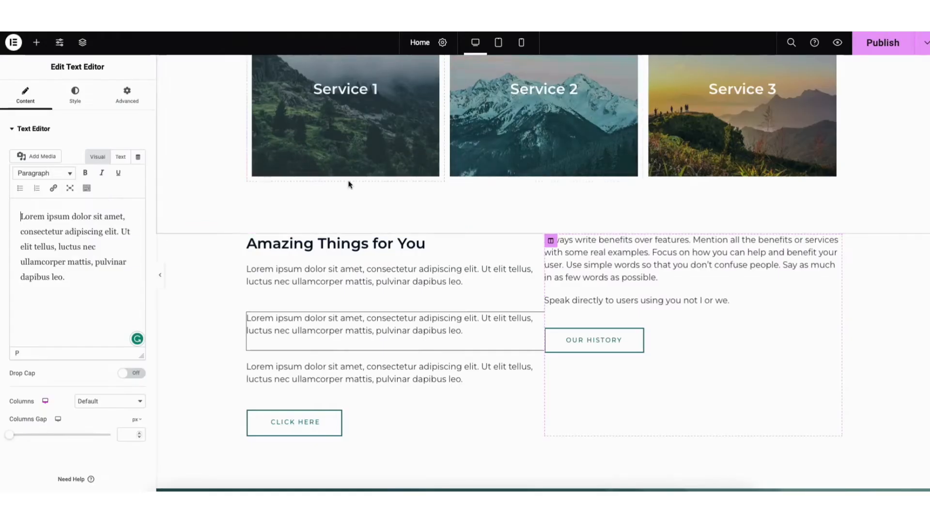
Step: Expand the new text widget's formatting toolbar and look at its text colour, undo and redo controls
left_click(89, 190)
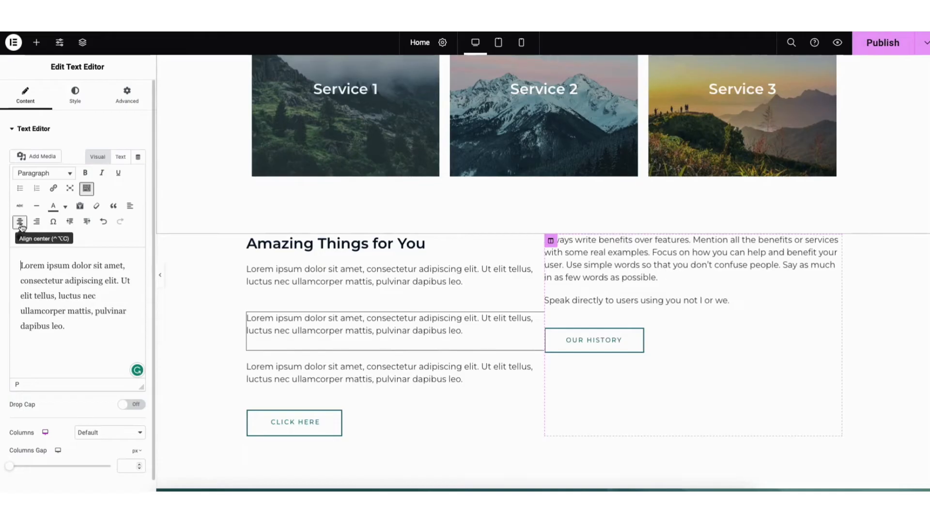
left_click(65, 208)
left_click(65, 207)
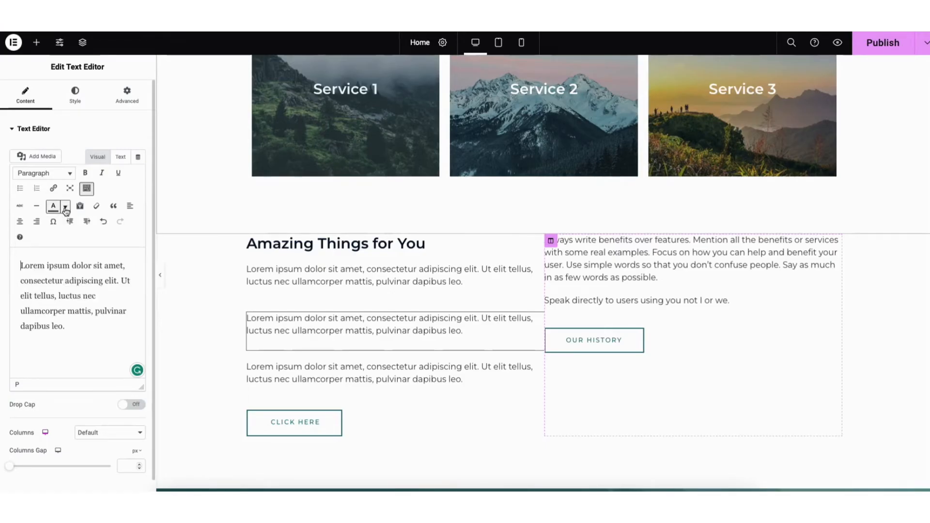
left_click(103, 224)
left_click(119, 223)
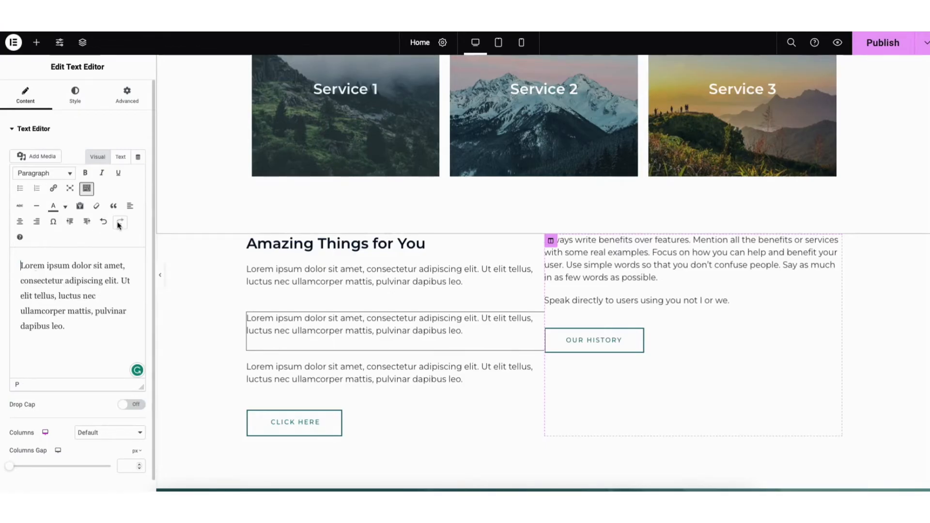
Step: Look through the new text widget's typography settings, including font family and size, and return to the widget list
left_click(75, 94)
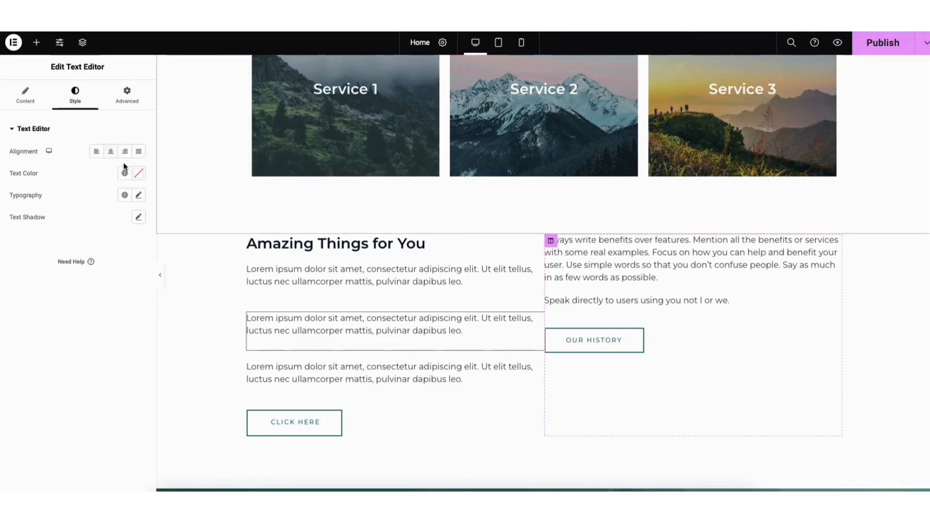
left_click(140, 196)
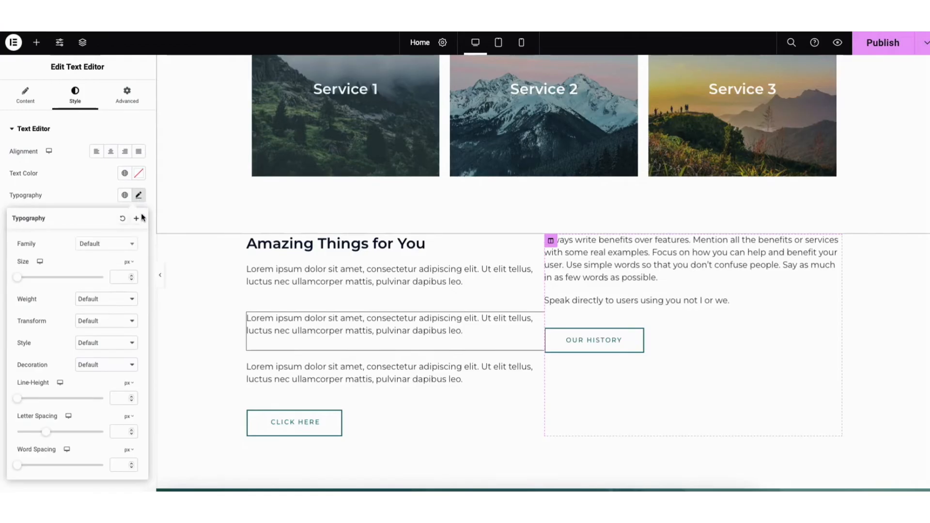
left_click(133, 247)
left_click_drag(134, 270, 137, 285)
left_click(72, 218)
left_click(37, 42)
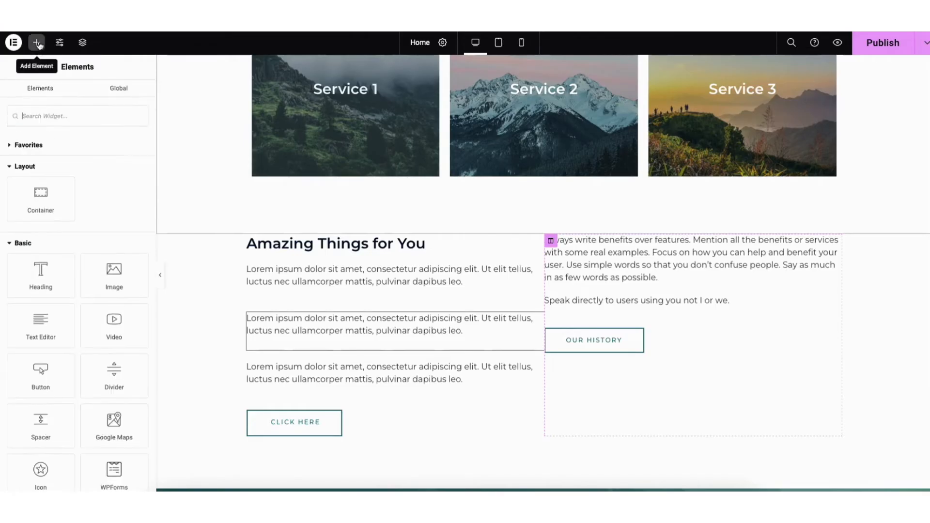
Step: Examine the CLICK HERE button's link options and size choices without changing them
left_click(260, 426)
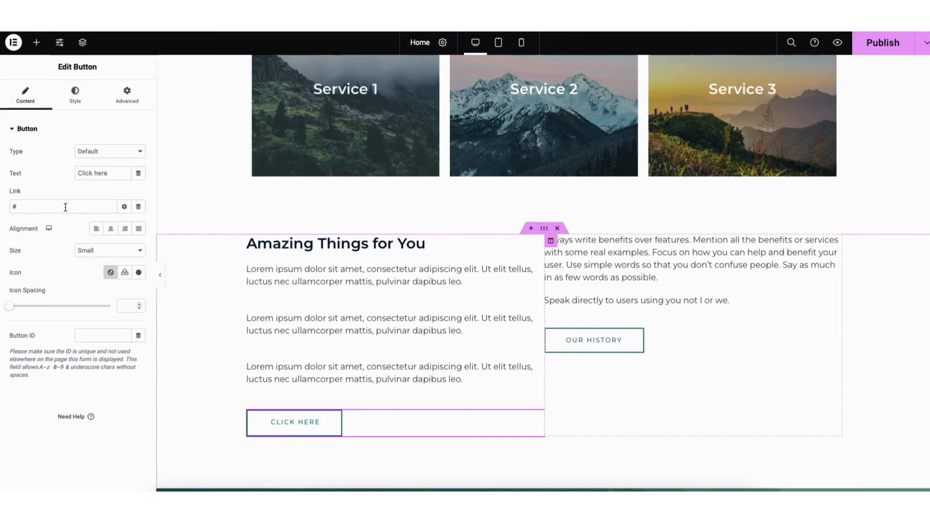
left_click(126, 207)
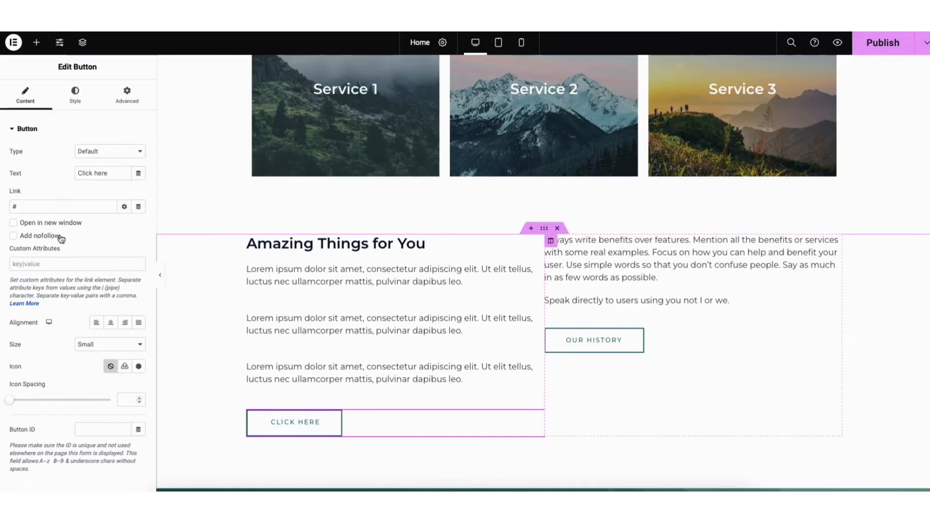
left_click(124, 207)
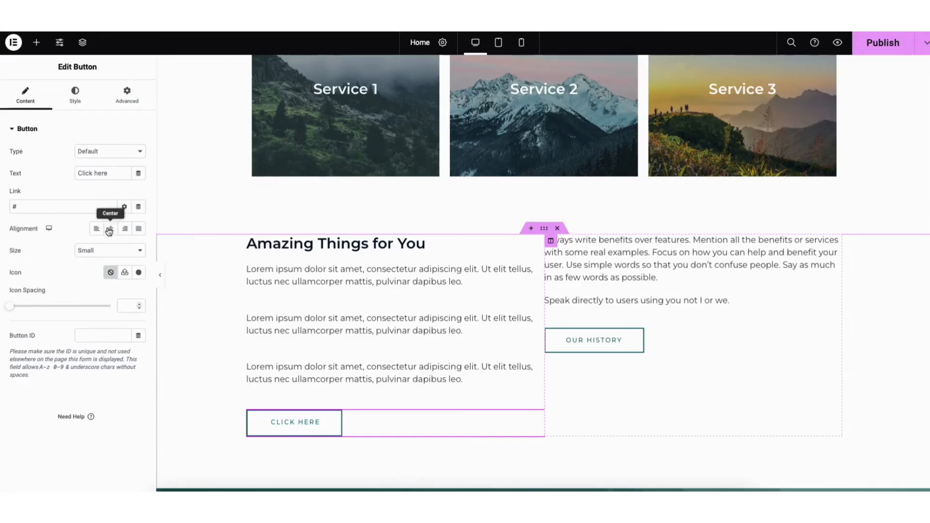
left_click(139, 251)
left_click(131, 252)
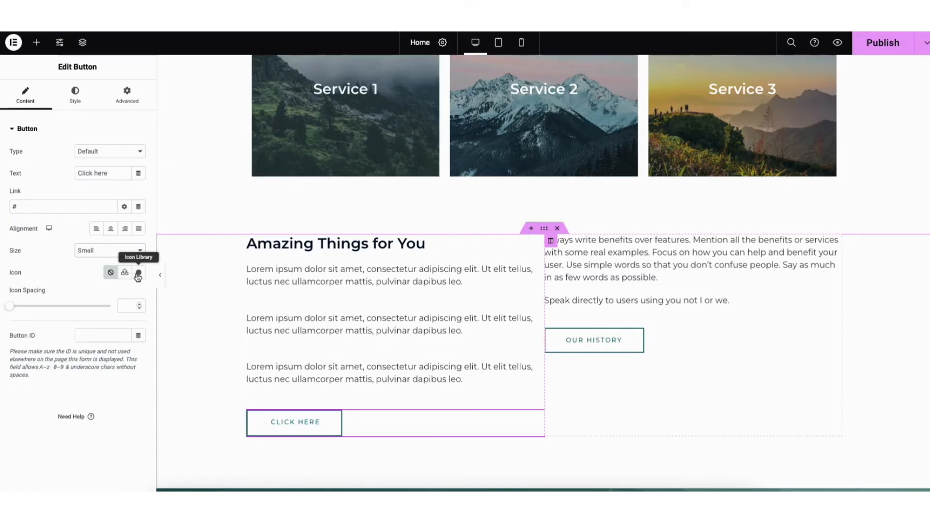
Step: Browse the icon library for the CLICK HERE button and close it without inserting an icon
left_click(138, 274)
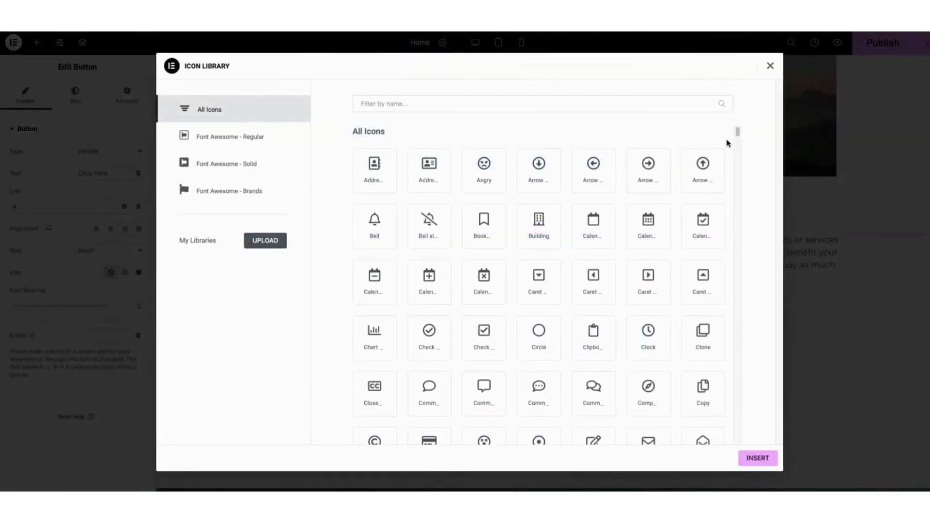
left_click_drag(737, 134, 736, 148)
left_click(770, 66)
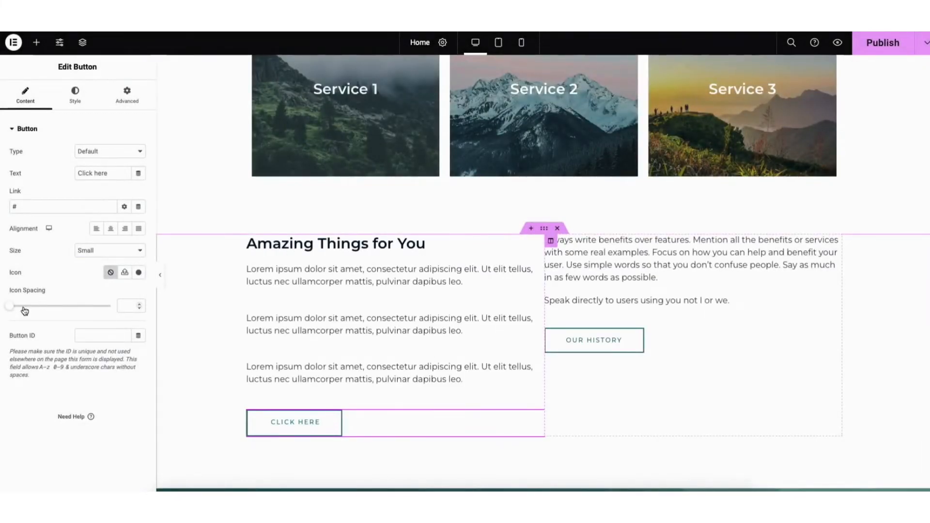
Step: View the CLICK HERE button's normal and hover style settings, and return to the widget list
left_click(76, 96)
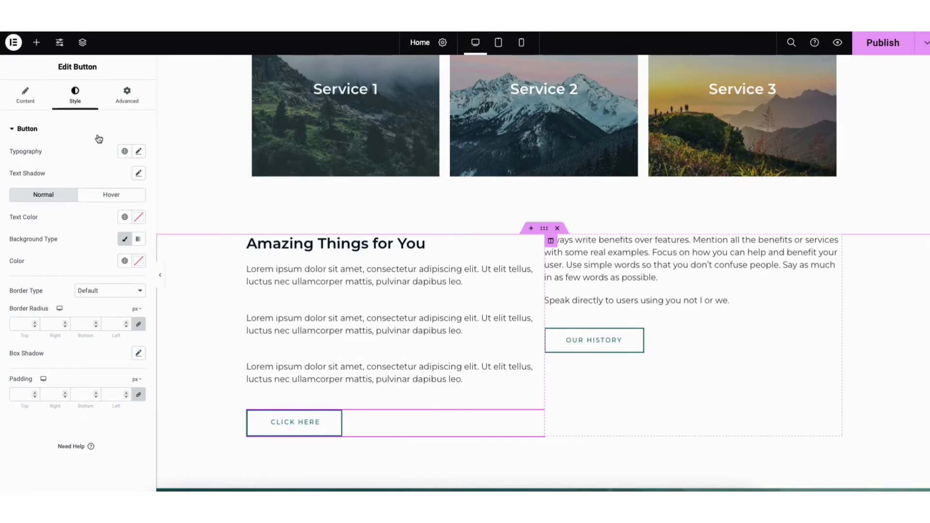
left_click(102, 196)
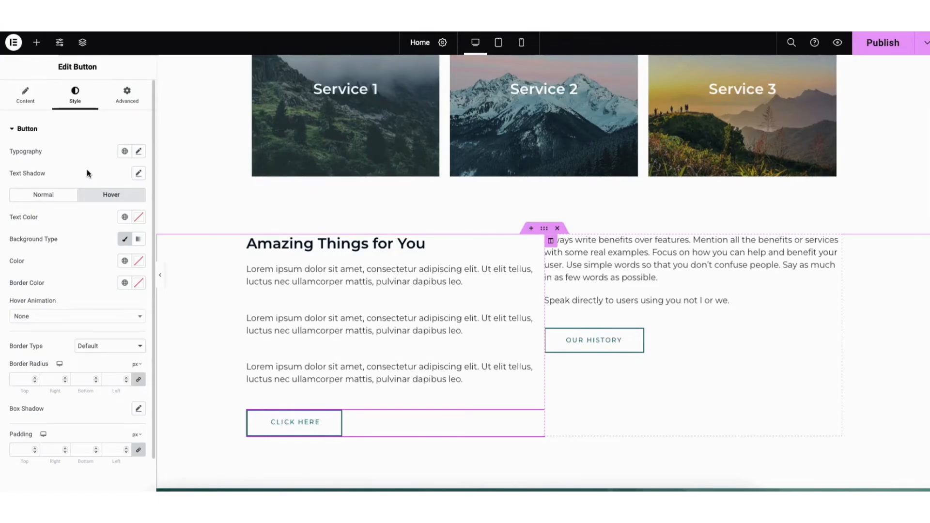
left_click(37, 43)
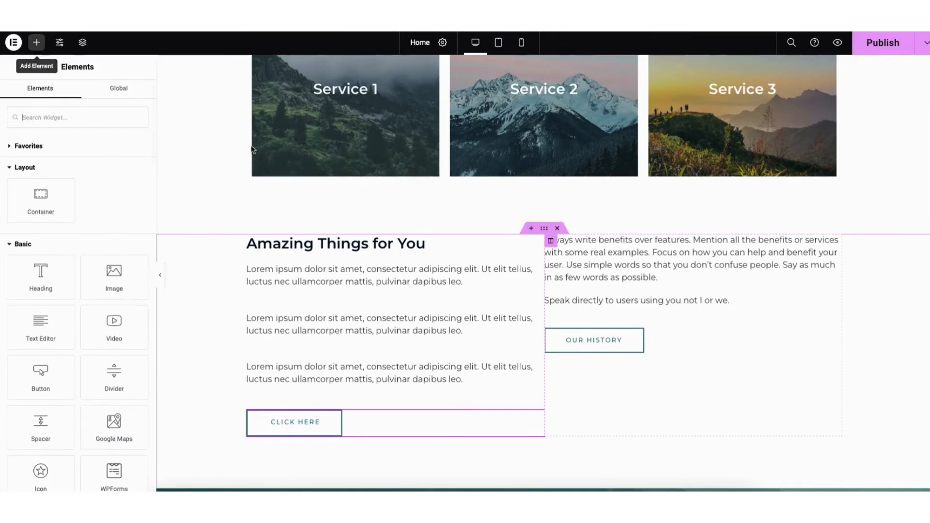
Step: Replace the Call To Action section's background image with the foggy forest river photo from the media library
scroll(543, 272, "down", 7)
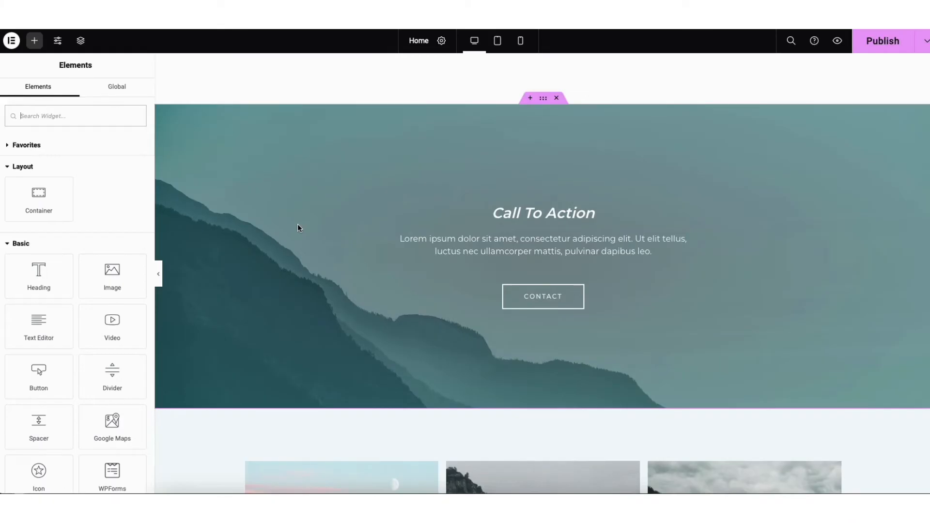
right_click(298, 225)
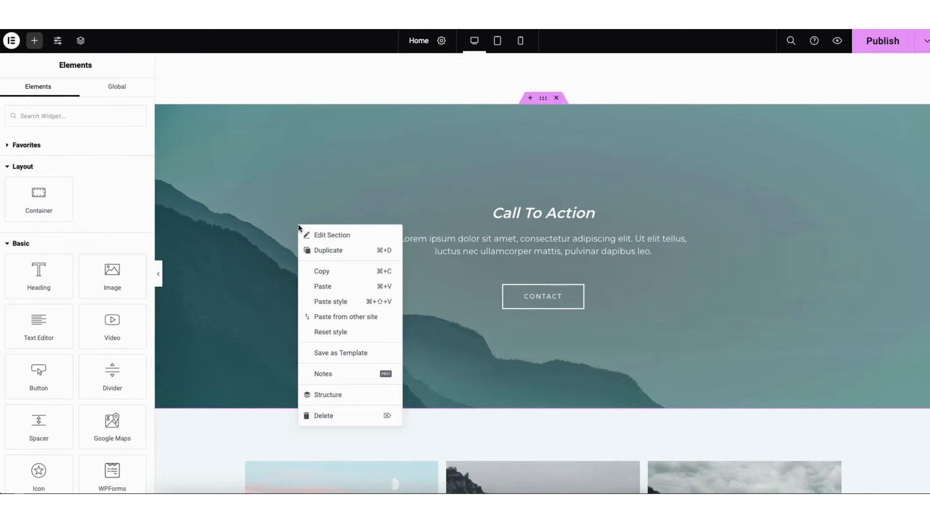
left_click(321, 235)
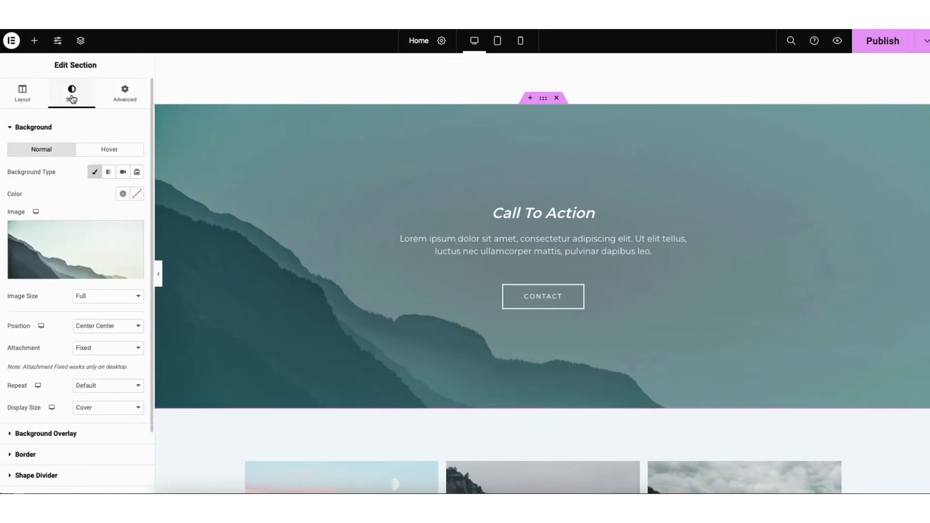
mouse_move(73, 260)
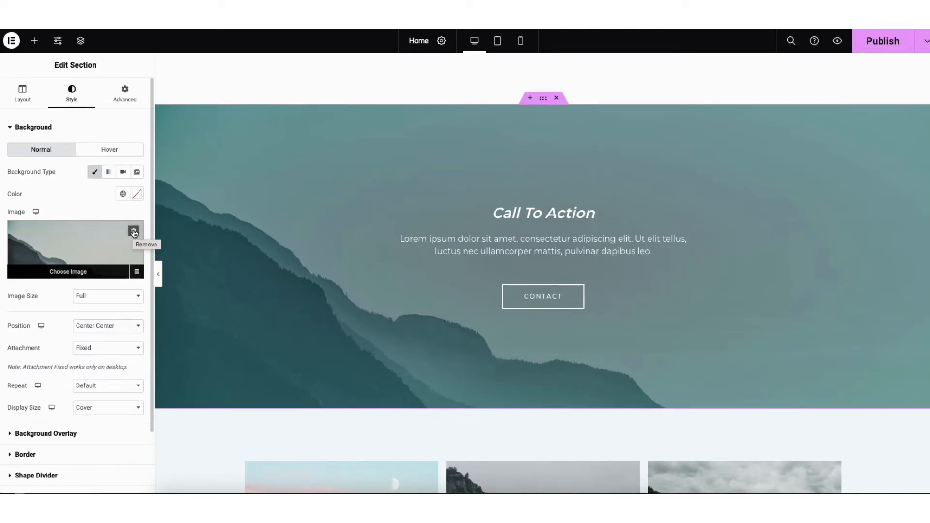
left_click(73, 273)
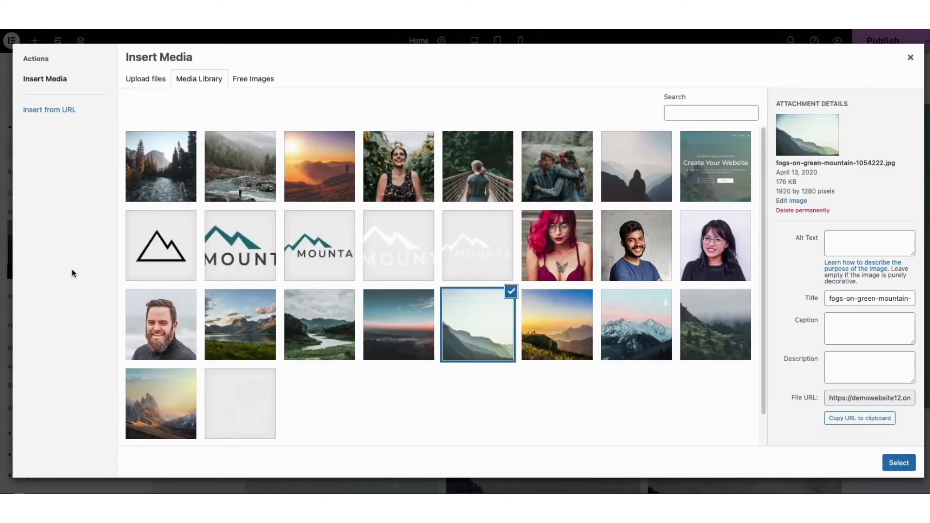
left_click(234, 168)
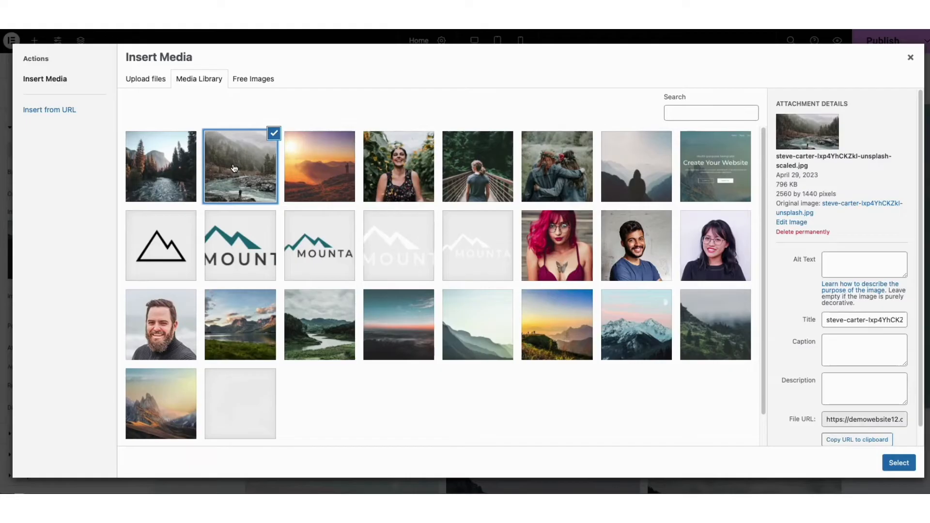
left_click(899, 463)
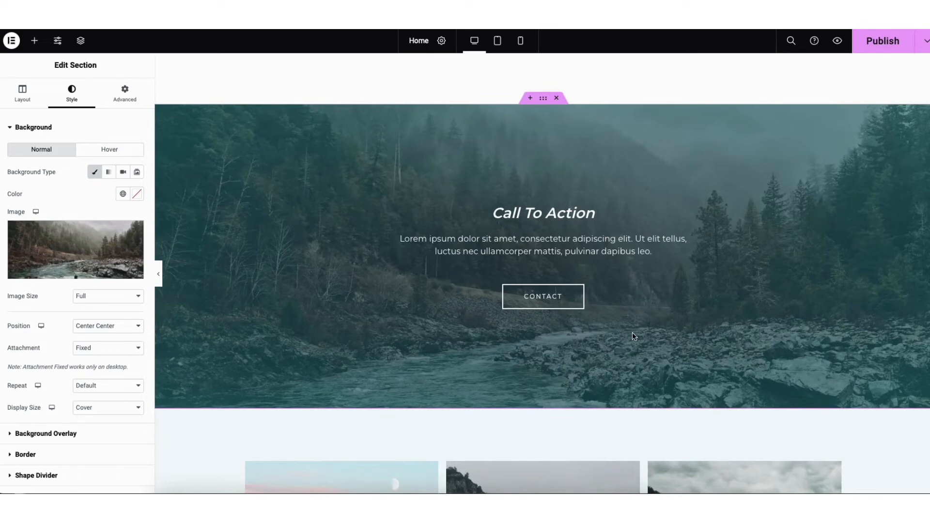
Step: Explore the Call To Action section's background overlay colour and opacity settings, and return to the widget list
left_click(57, 433)
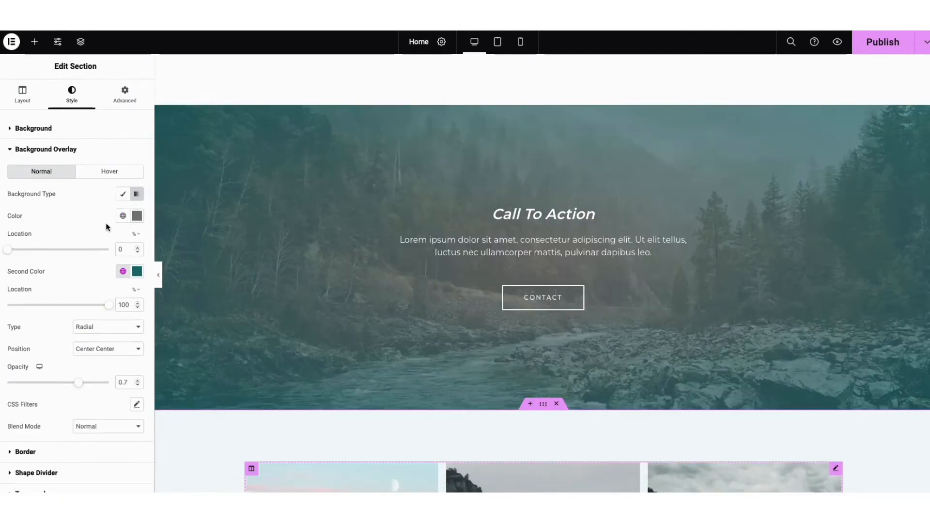
left_click(136, 215)
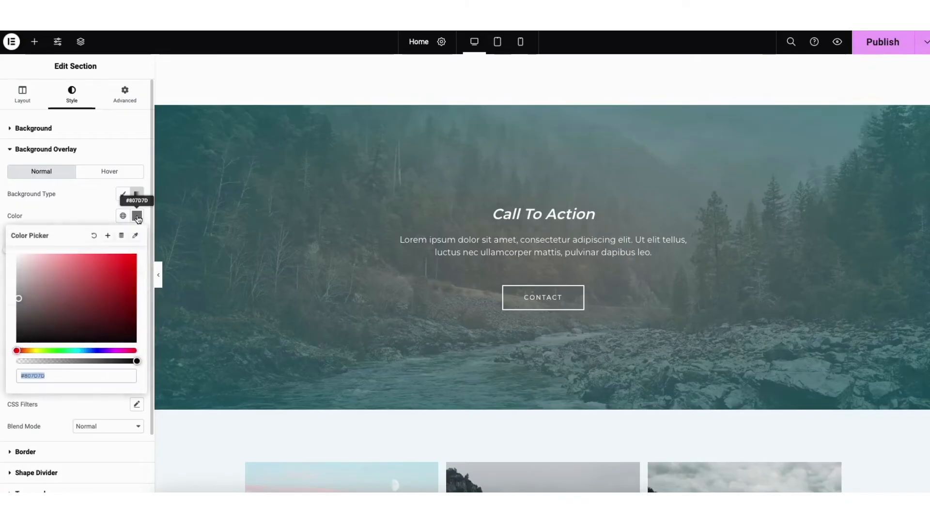
left_click_drag(20, 298, 107, 265)
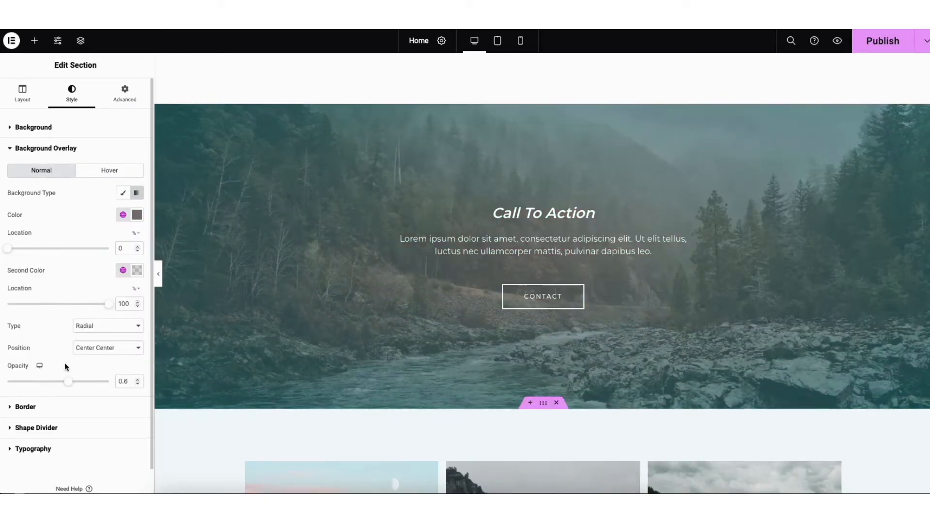
mouse_move(71, 383)
left_mouse_down()
mouse_move(18, 389)
mouse_move(71, 388)
left_mouse_up()
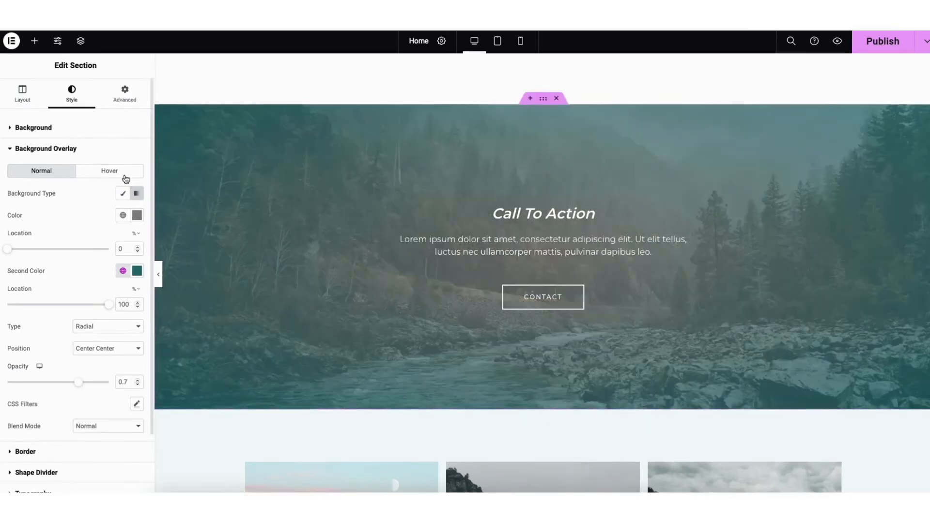
left_click(34, 40)
Step: Give the Amazing Things for You section a classic background with colour #FFFFFF, and return to the widget list
scroll(541, 272, "down", 10)
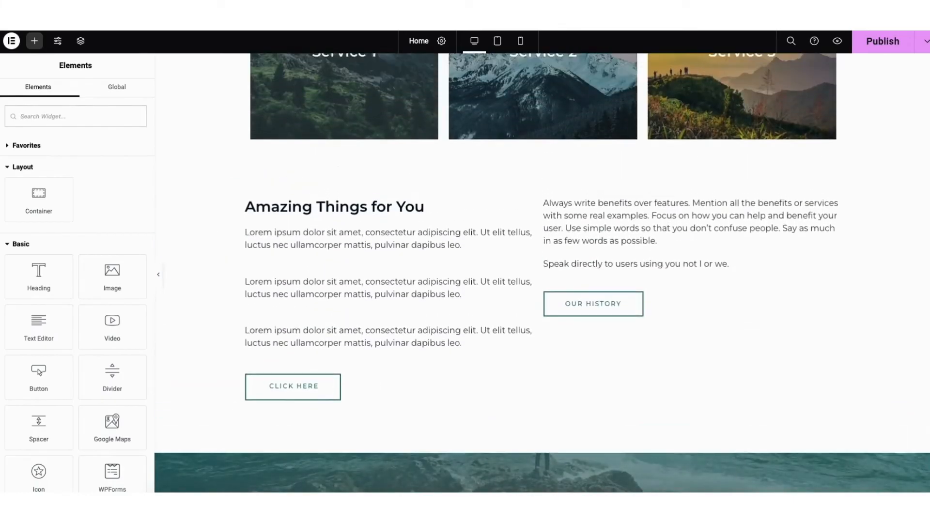
right_click(200, 220)
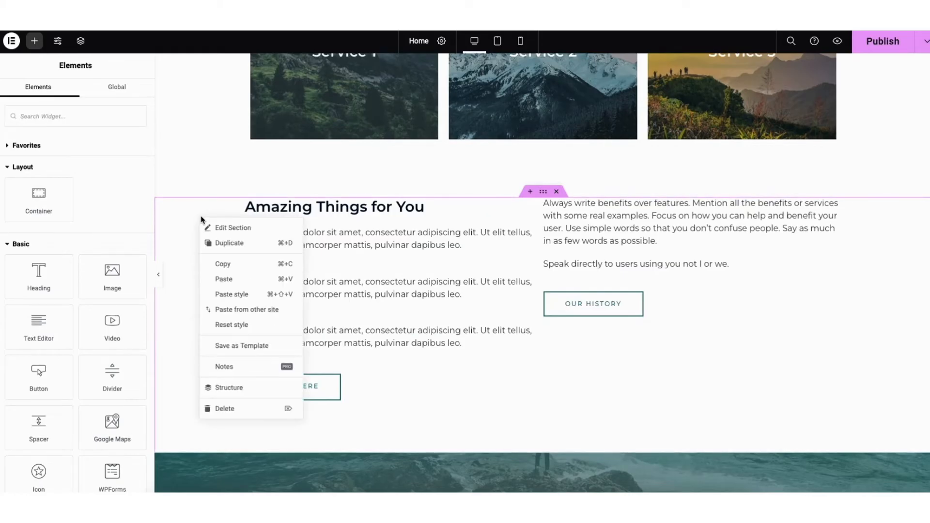
left_click(231, 228)
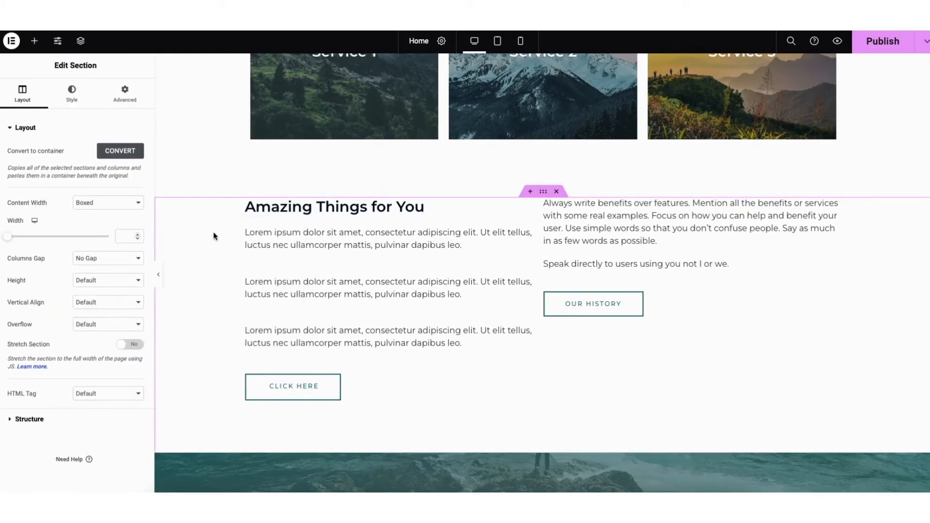
left_click(71, 97)
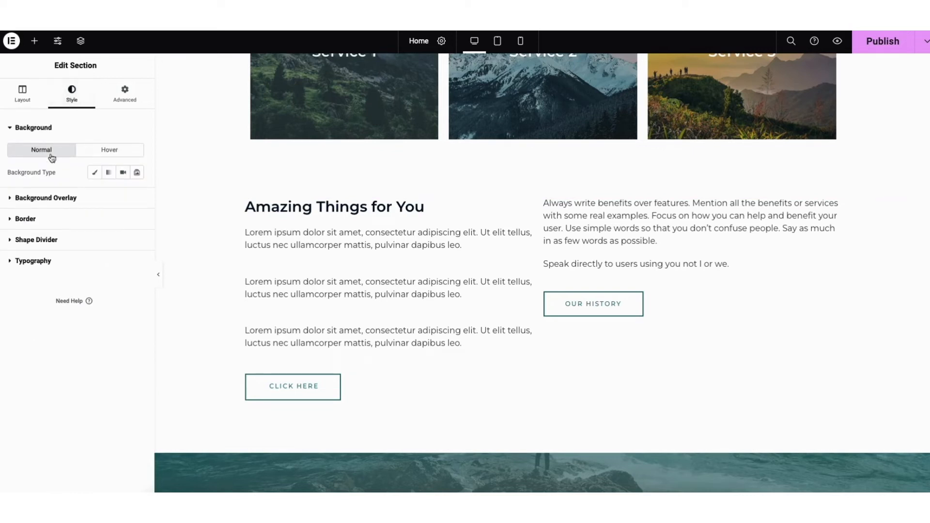
left_click(95, 173)
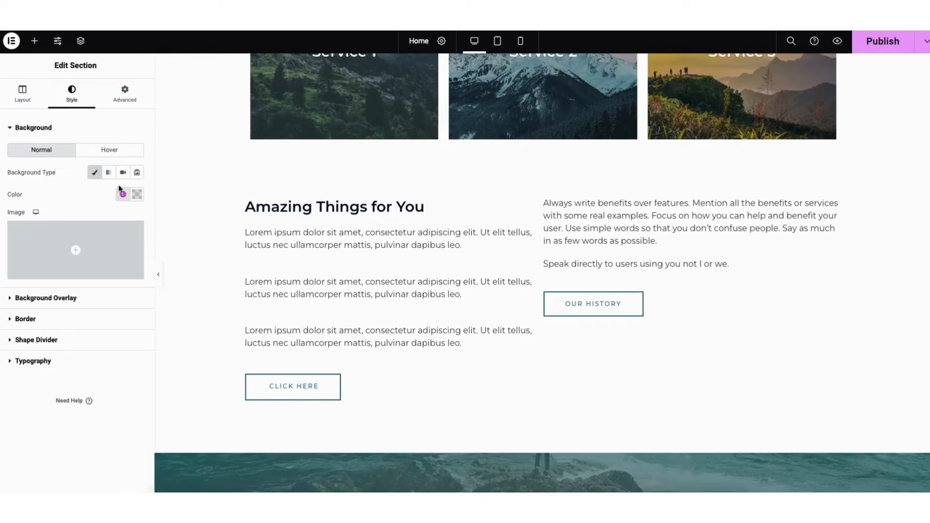
left_click(137, 195)
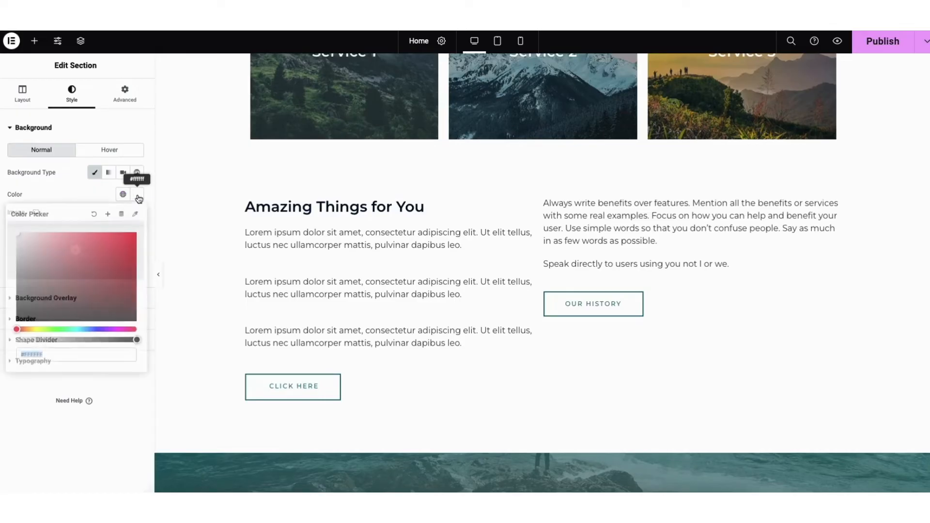
mouse_move(19, 236)
left_mouse_down()
mouse_move(118, 242)
mouse_move(106, 257)
mouse_move(14, 231)
left_mouse_up()
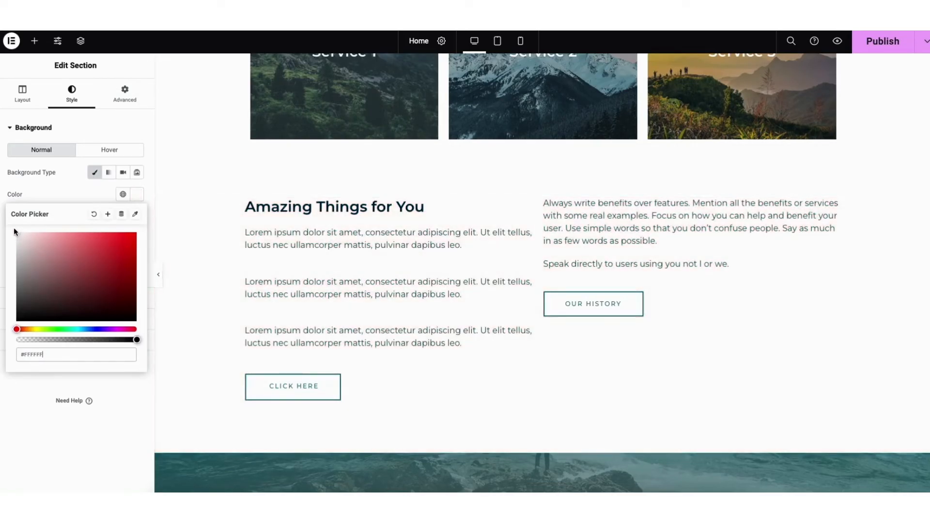
left_click(62, 191)
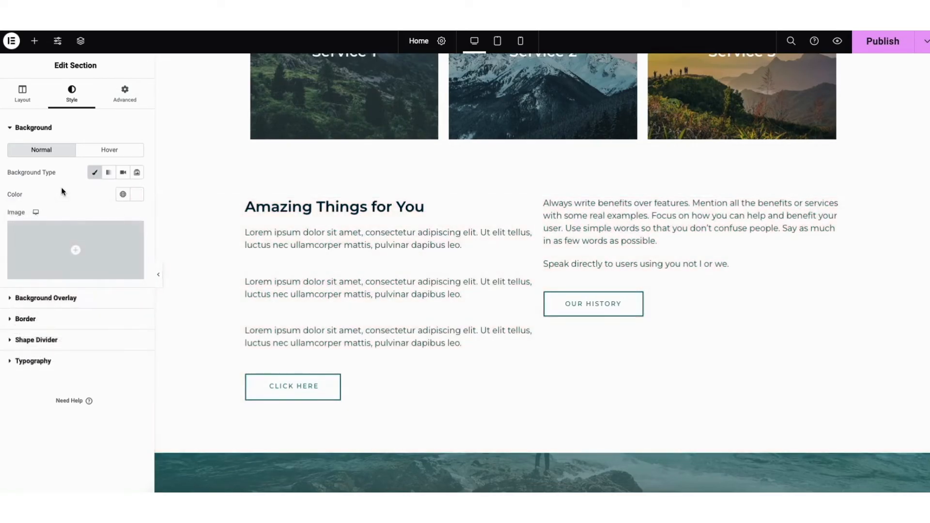
left_click(34, 41)
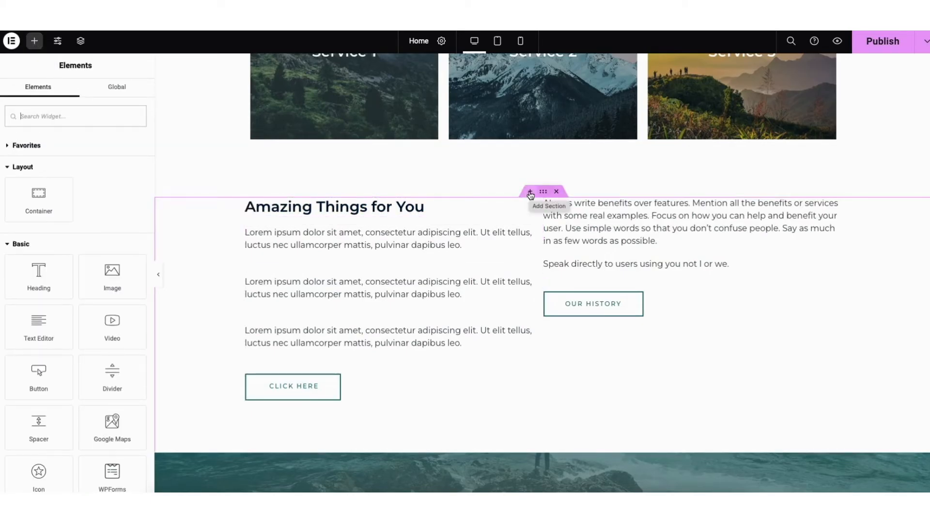
Step: Insert a two-column container above the Amazing Things for You section and add a Heading widget to its first column
left_click(530, 193)
left_click(518, 247)
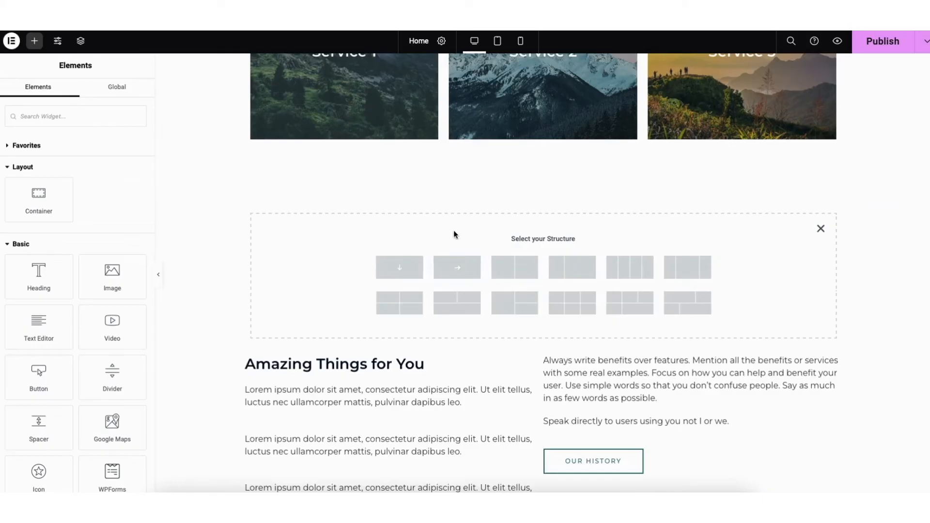
left_click(516, 270)
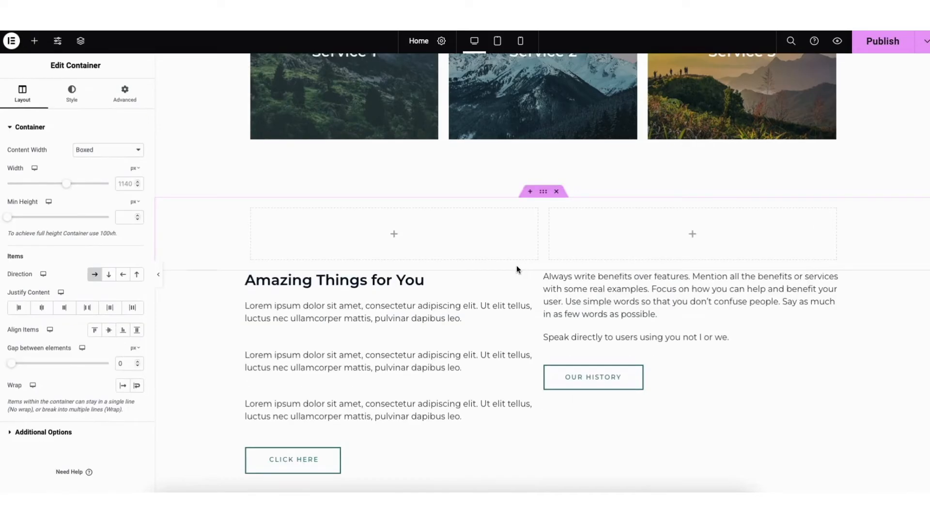
left_click(34, 42)
left_click_drag(39, 272, 397, 244)
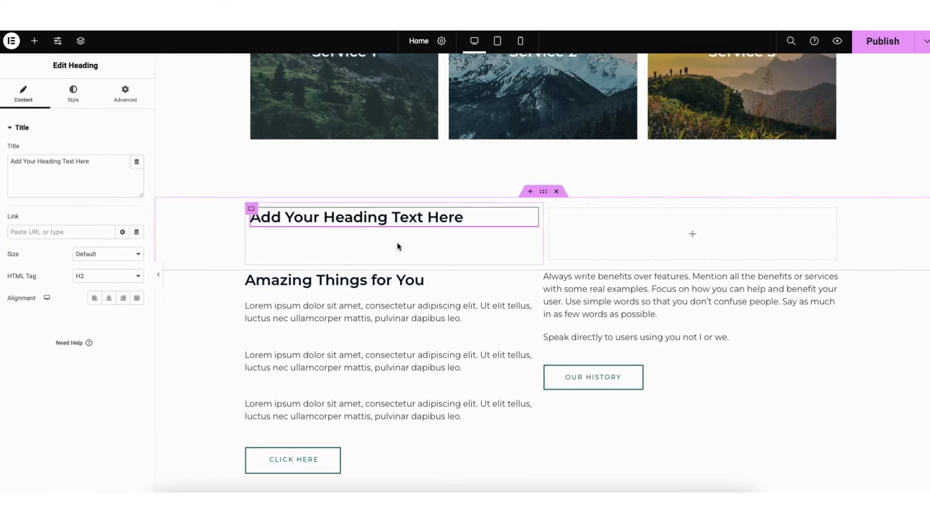
Step: Delete the two-column container above the Amazing Things for You section
left_click(544, 193)
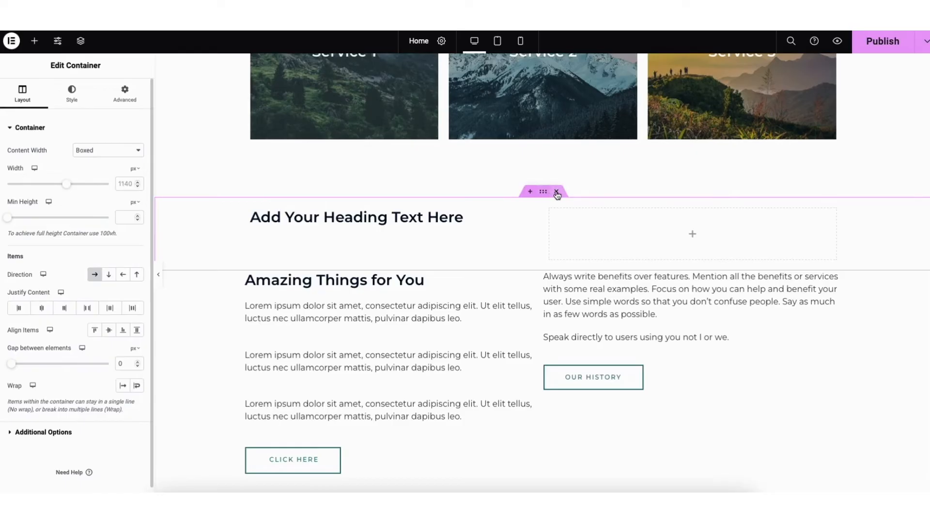
left_click(556, 193)
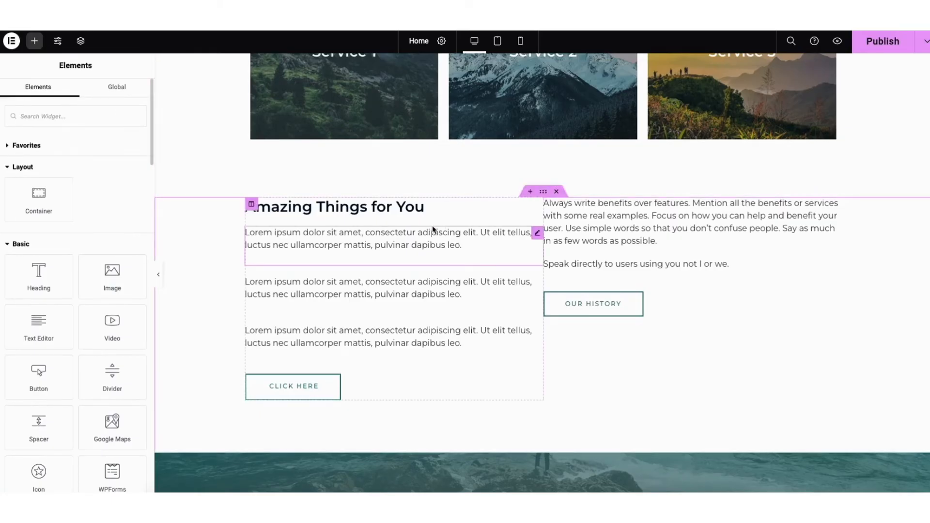
left_click_drag(543, 193, 517, 208)
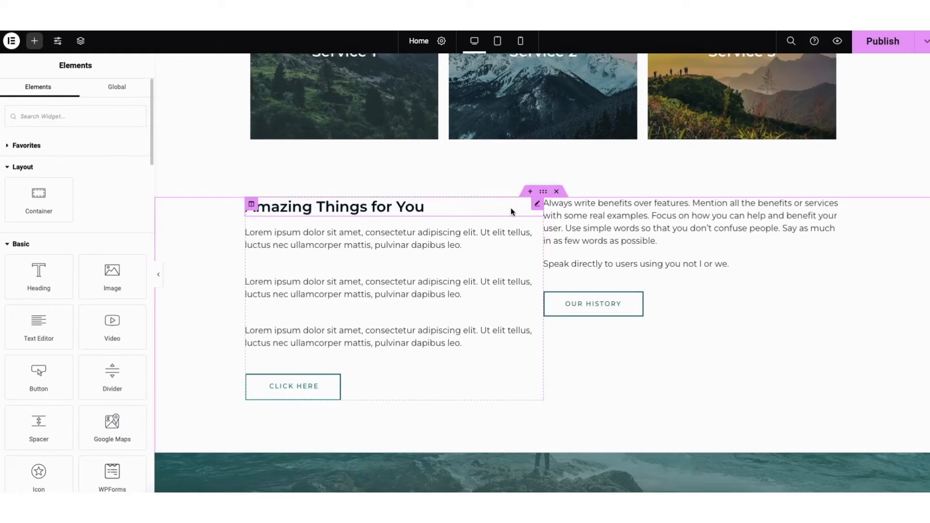
Step: Import the block with three plant-image feature cards from the starter template block library into the area above the footer
scroll(919, 184, "down", 10)
scroll(547, 266, "down", 6)
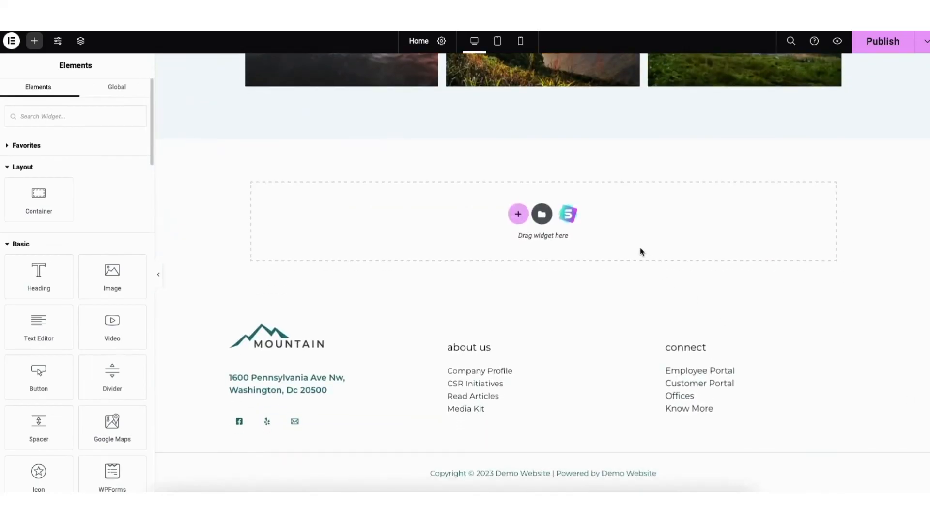
left_click(568, 214)
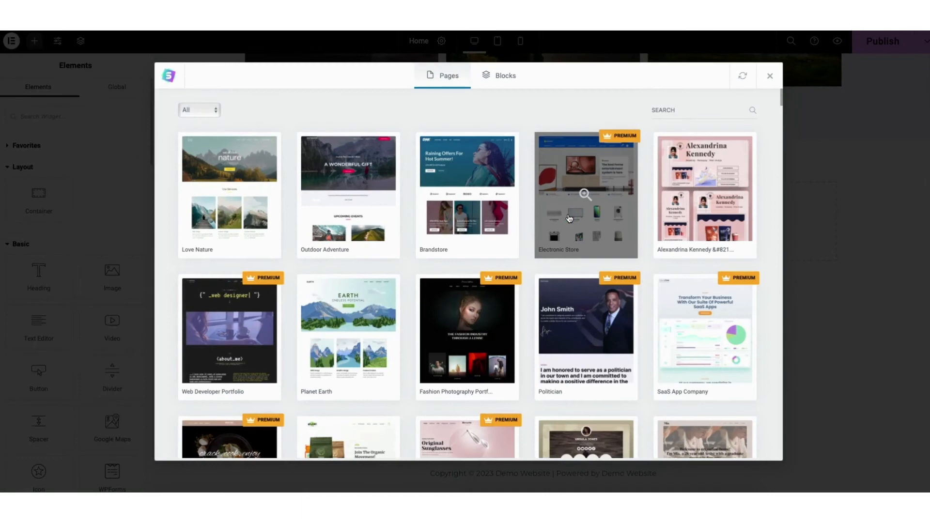
left_click(498, 80)
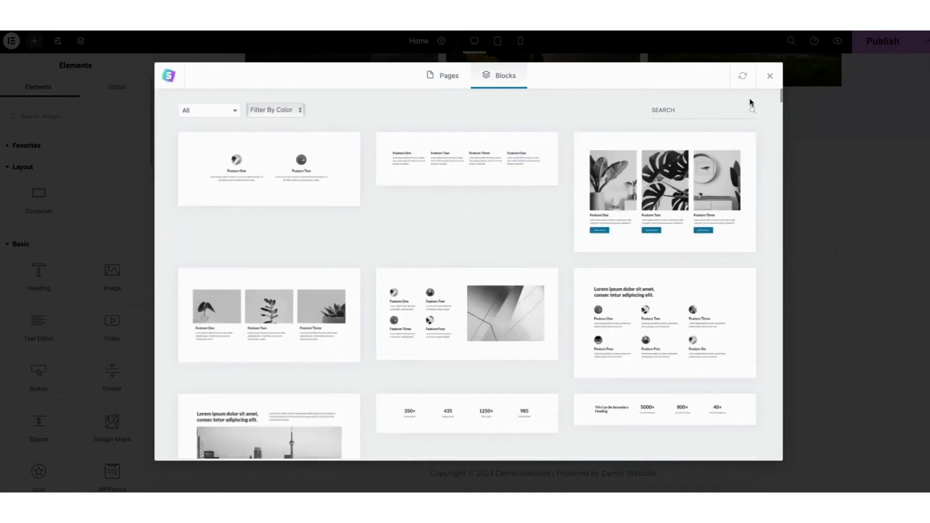
mouse_move(778, 98)
left_mouse_down()
mouse_move(785, 130)
mouse_move(779, 85)
left_mouse_up()
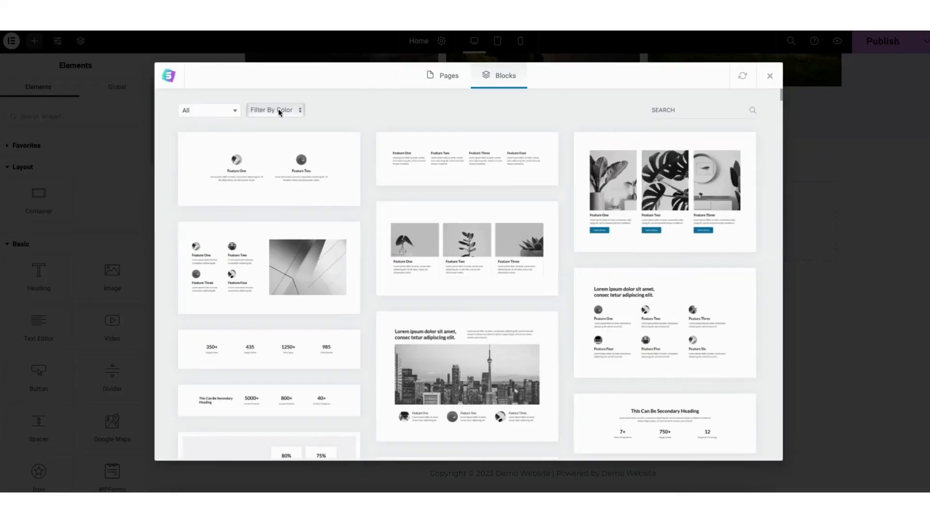
left_click(221, 114)
mouse_move(237, 148)
left_mouse_down()
mouse_move(239, 213)
mouse_move(247, 133)
left_mouse_up()
left_click(398, 115)
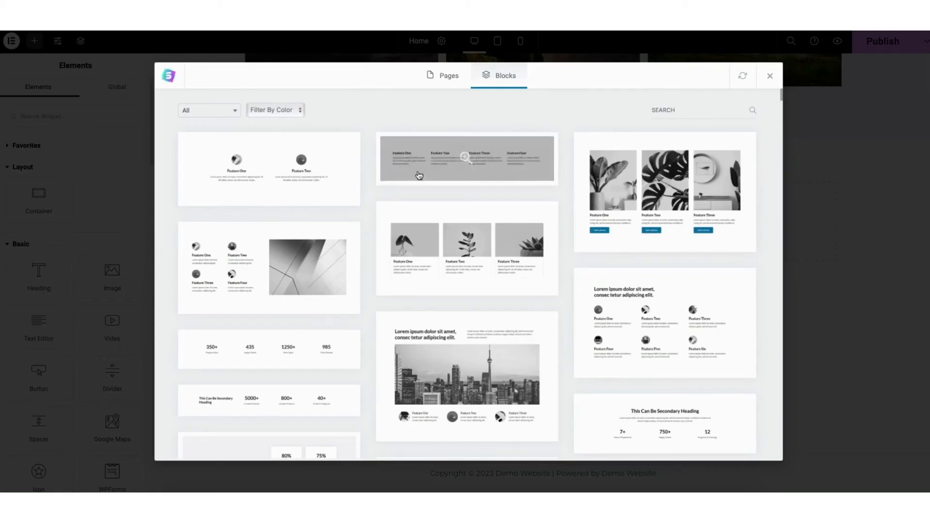
left_click(442, 265)
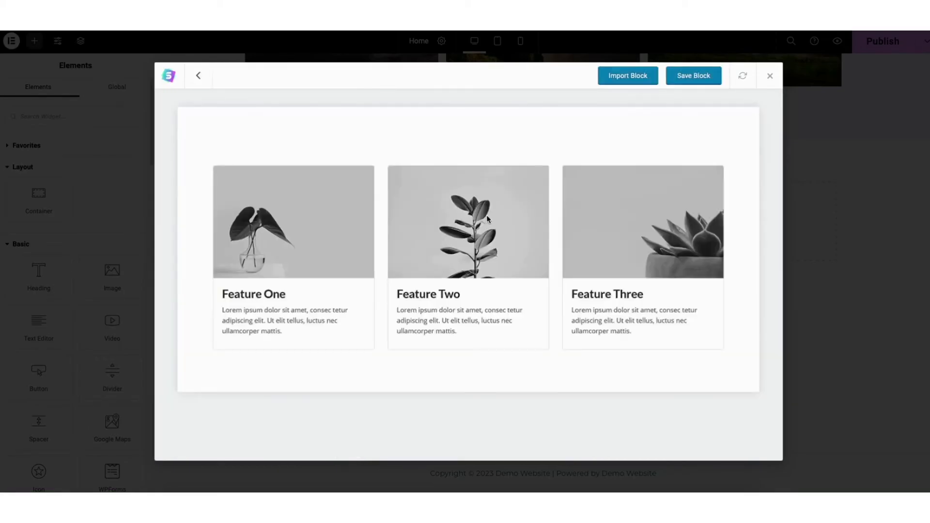
left_click(619, 79)
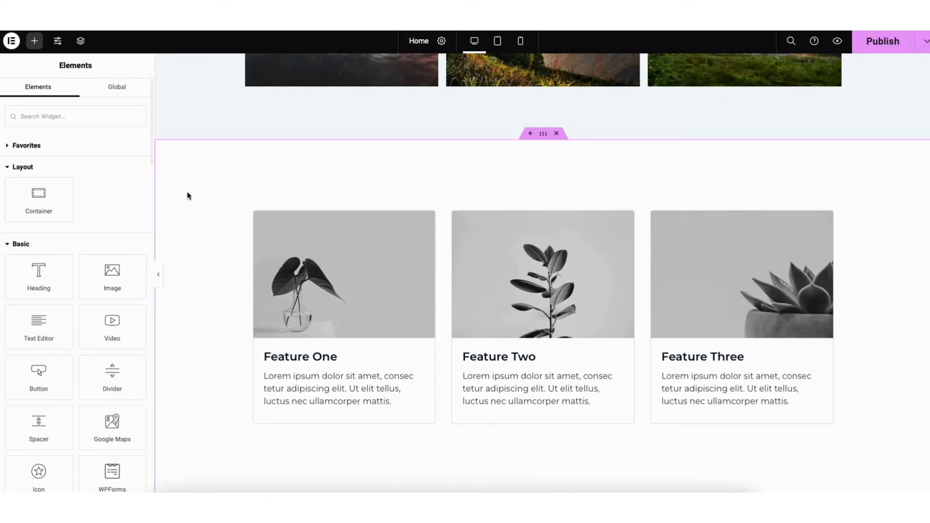
Step: Add a single-column container below the feature cards, place a WPForms widget in it and select Contact Form
scroll(543, 271, "down", 6)
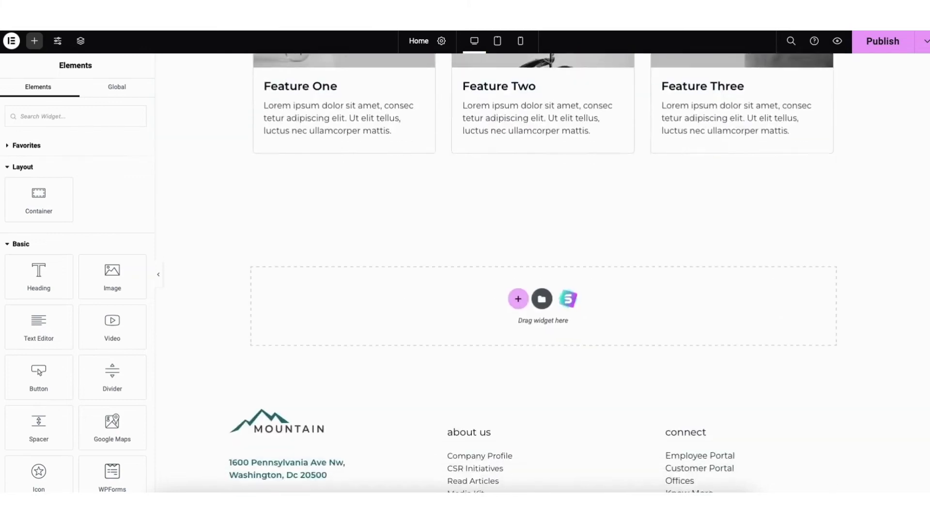
left_click(519, 258)
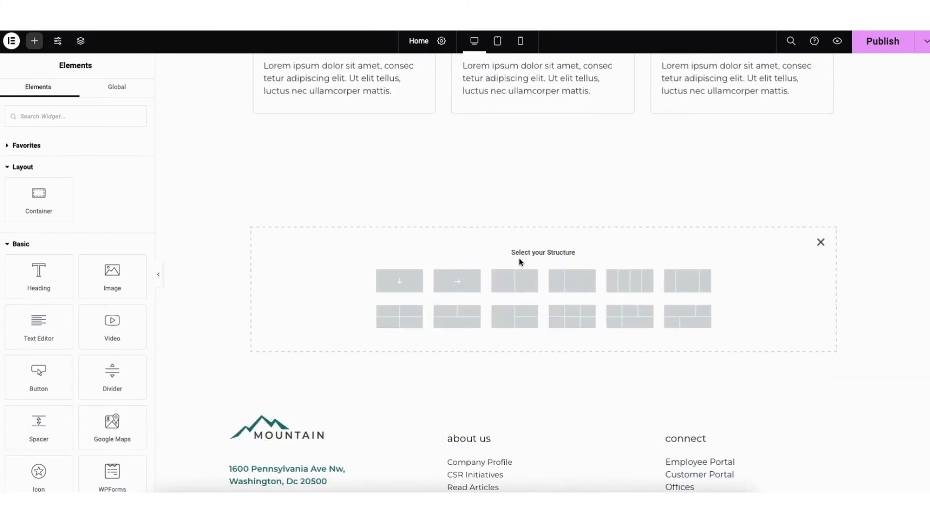
left_click(399, 283)
left_click_drag(112, 472, 550, 218)
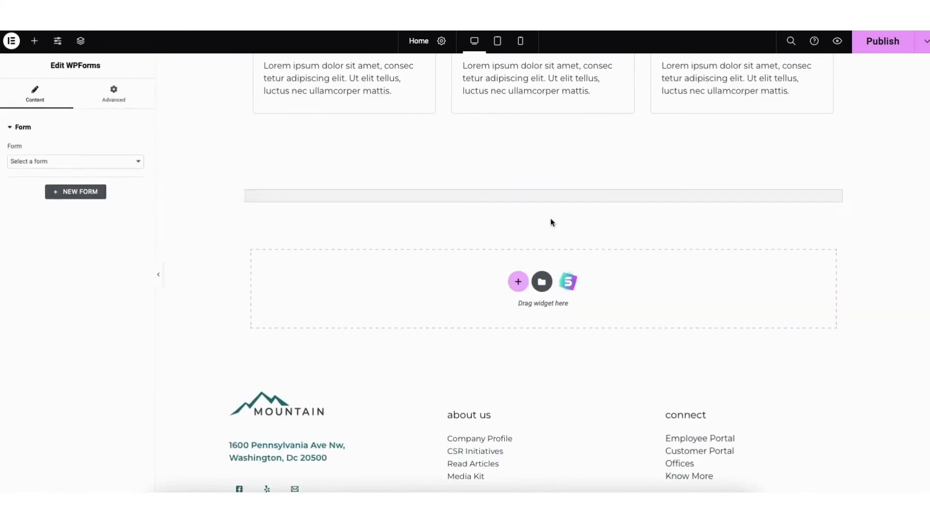
left_click(68, 161)
left_click(62, 171)
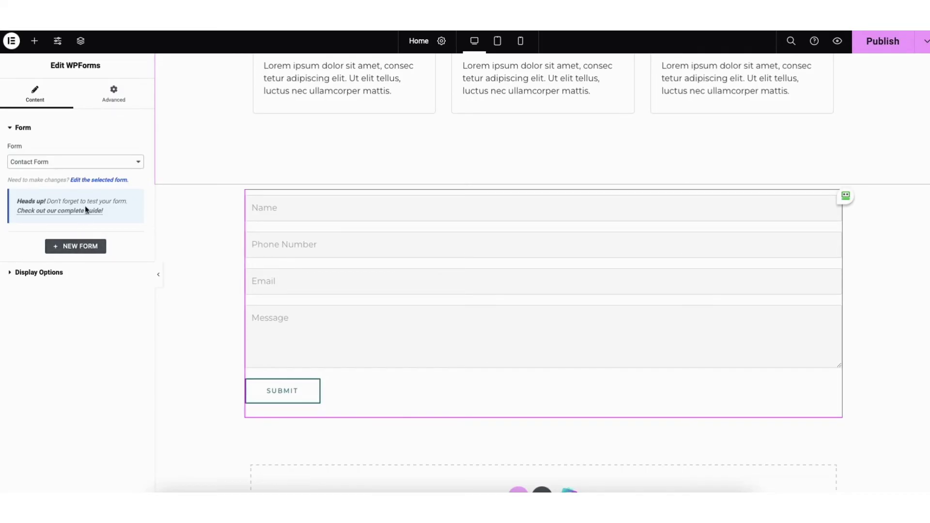
Step: Open the selected Contact Form for editing and add an Email field directly below Your Name
left_click(101, 181)
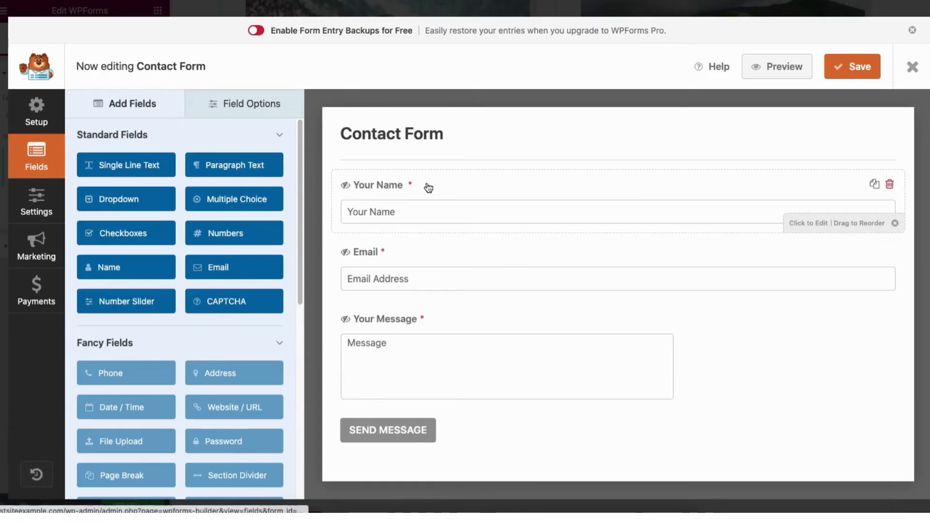
left_click_drag(431, 205, 413, 181)
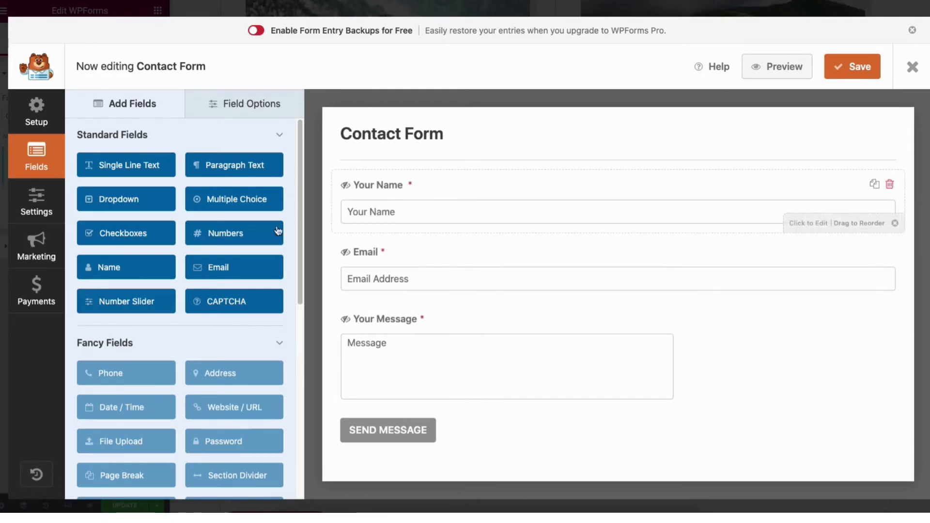
left_click_drag(210, 270, 426, 253)
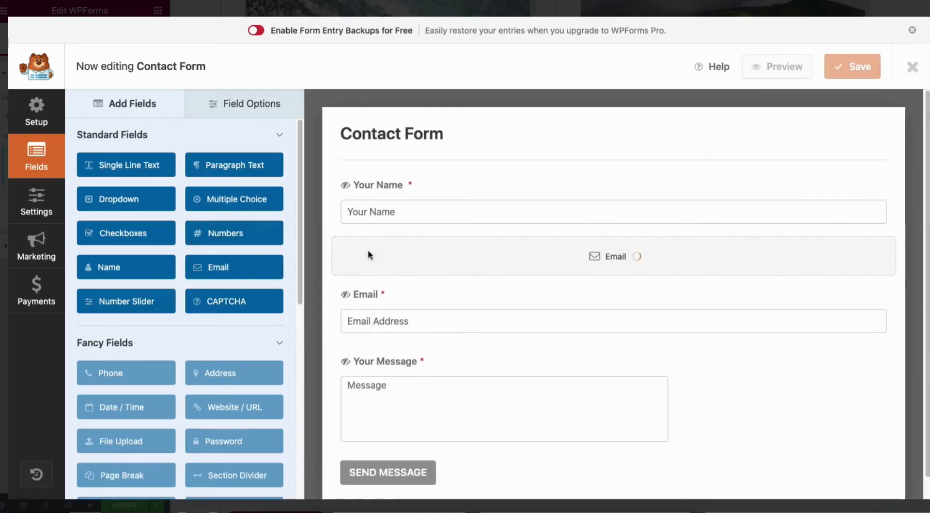
Step: Change the Your Name field's label to Name, and toggle its Required option off and back on
left_click(245, 105)
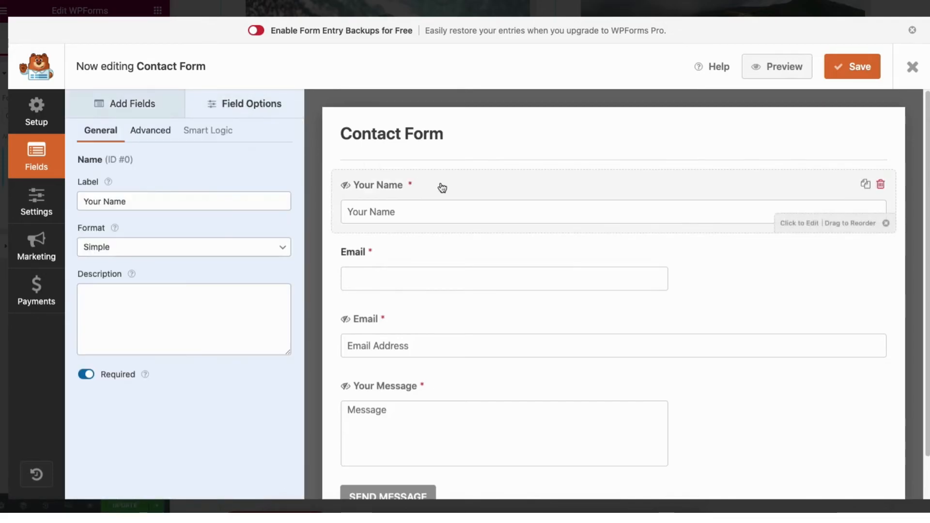
left_click(104, 200)
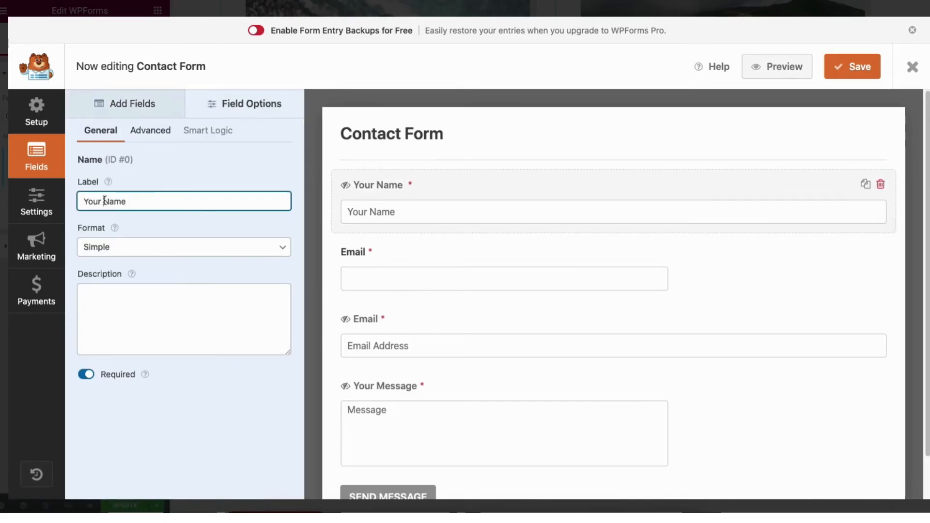
key("BackSpace")
key("BackSpace")
key("BackSpace")
key("BackSpace")
key("BackSpace")
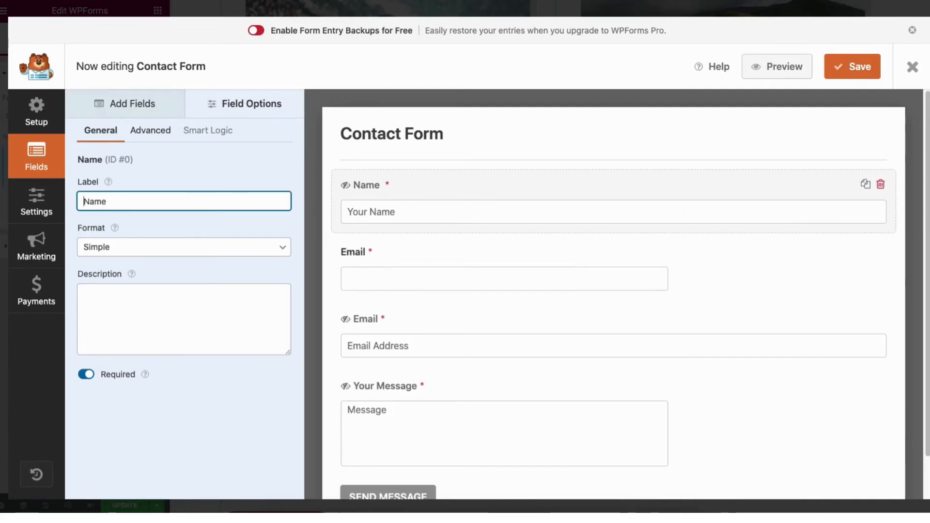
left_click(88, 376)
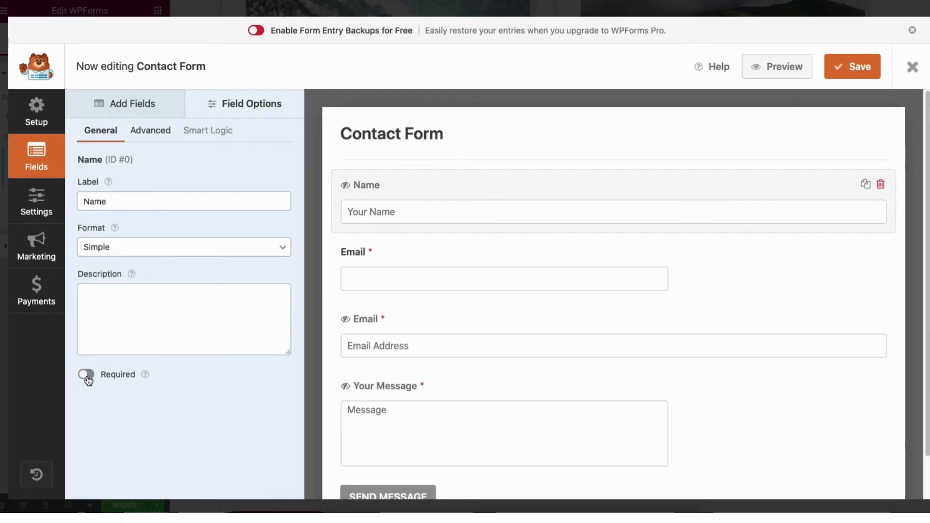
left_click(87, 378)
Step: Try different field sizes for the Name field in its advanced options
left_click(150, 132)
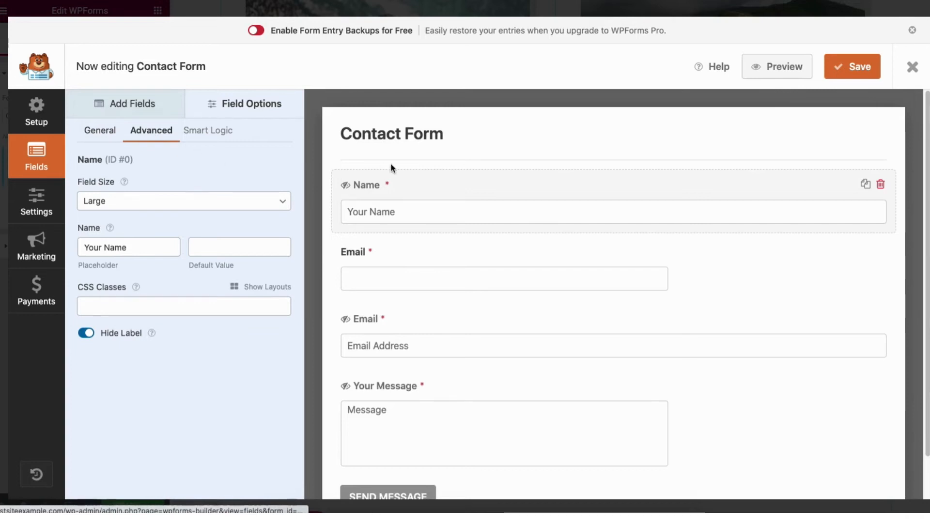
left_click(114, 201)
left_click(112, 189)
left_click(112, 204)
left_click(112, 191)
left_click(112, 202)
left_click(111, 224)
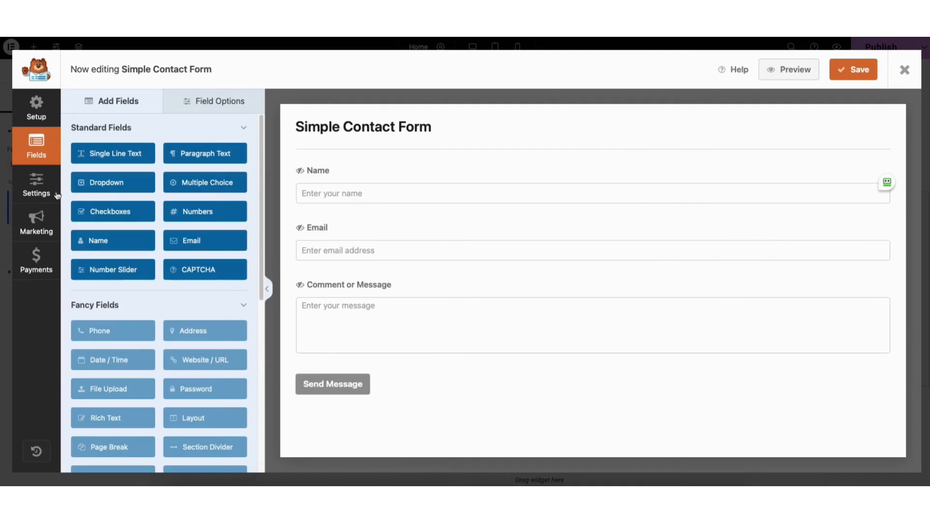
Step: Review the contact form's general, spam protection, notification and confirmation settings
left_click(35, 186)
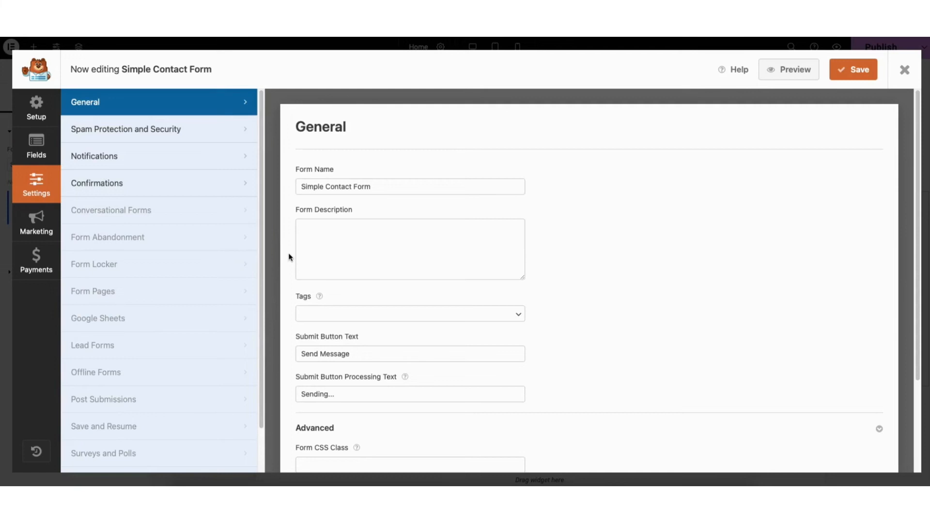
left_click(157, 130)
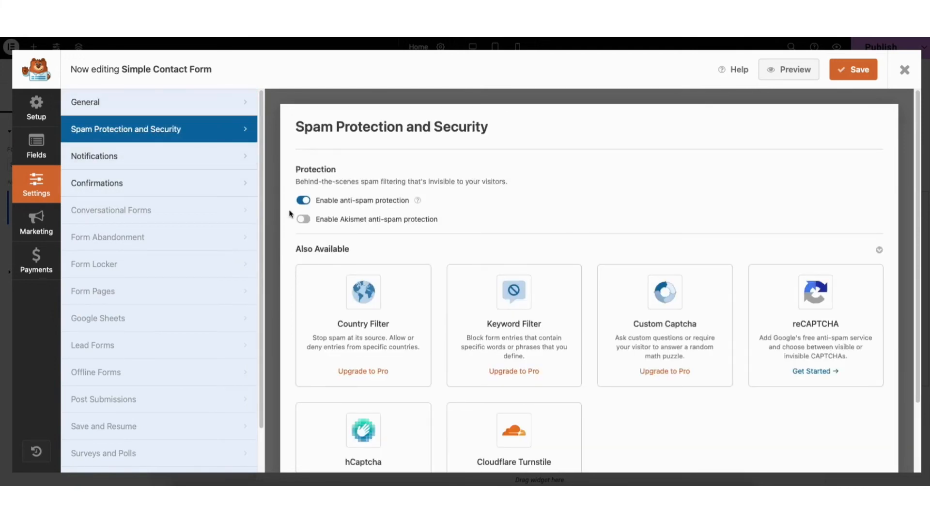
left_click(204, 167)
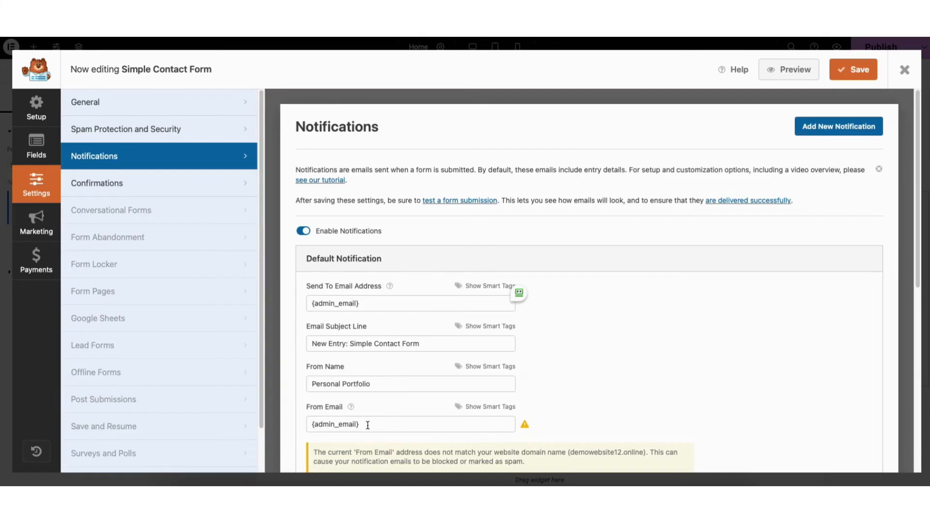
left_click(165, 183)
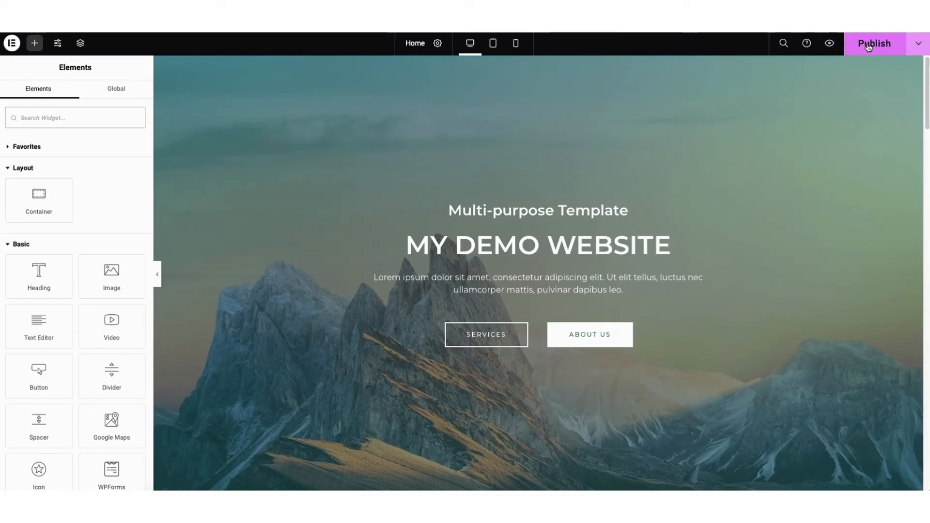
Step: Look over the page's save options, and preview the home page in tablet and mobile views before returning to desktop
left_click(919, 45)
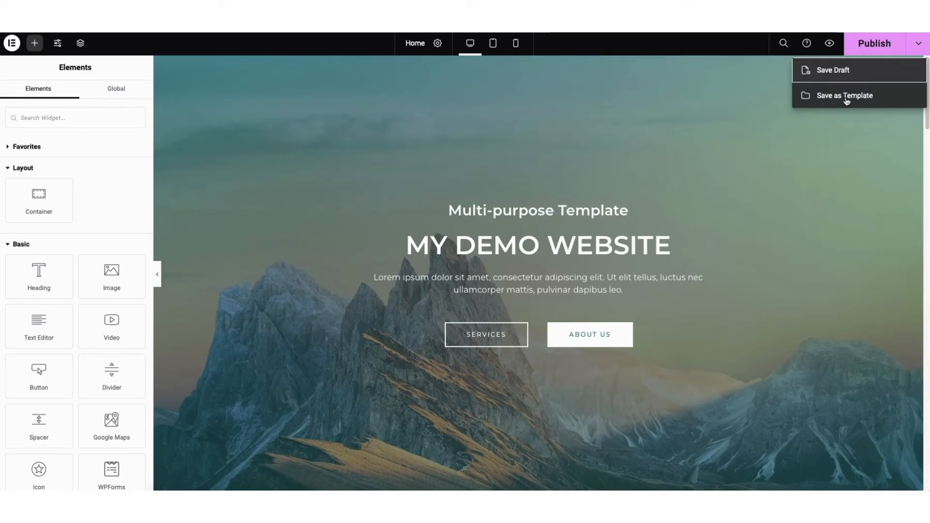
left_click(726, 133)
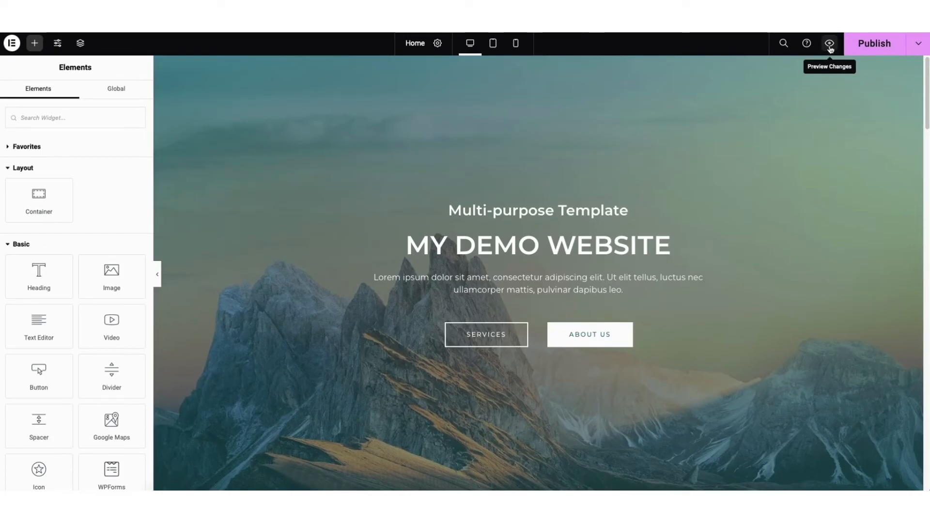
left_click(493, 44)
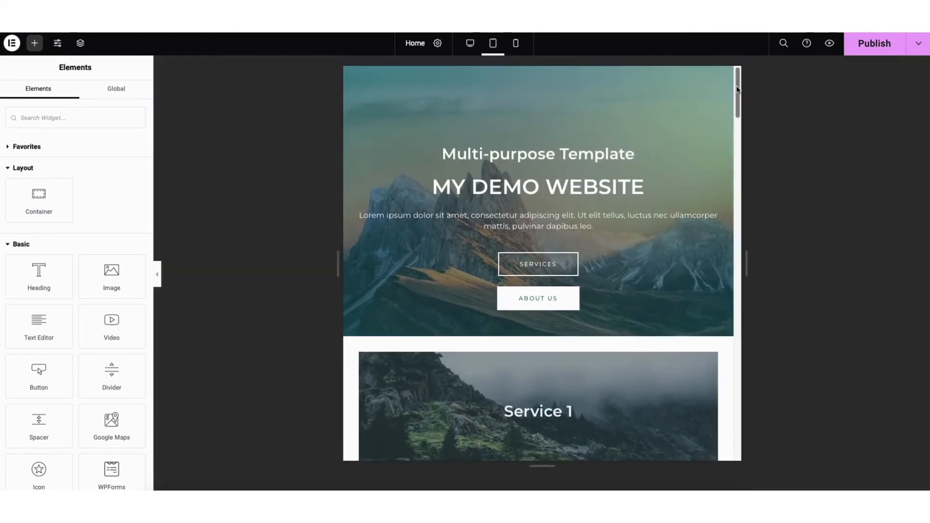
left_click_drag(736, 99, 737, 78)
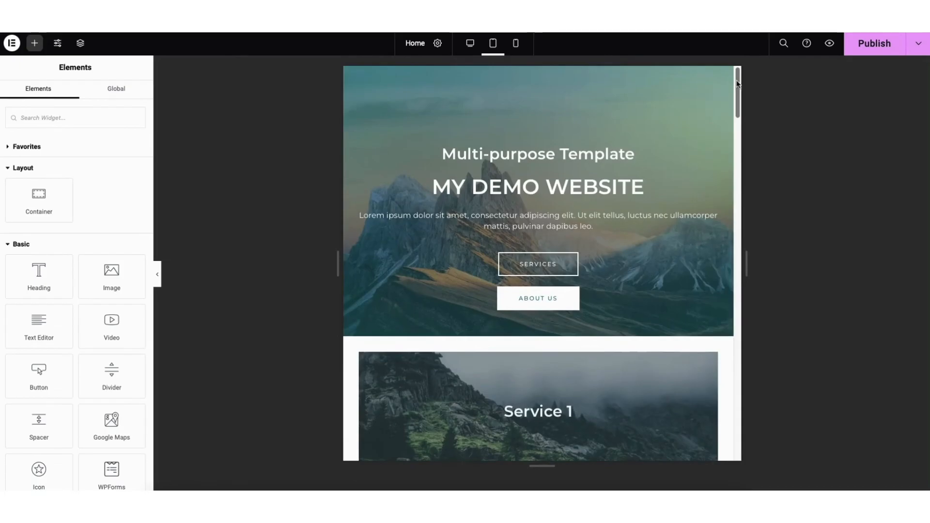
left_click(516, 43)
mouse_move(630, 77)
left_mouse_down()
mouse_move(631, 110)
mouse_move(630, 74)
left_mouse_up()
left_click(470, 44)
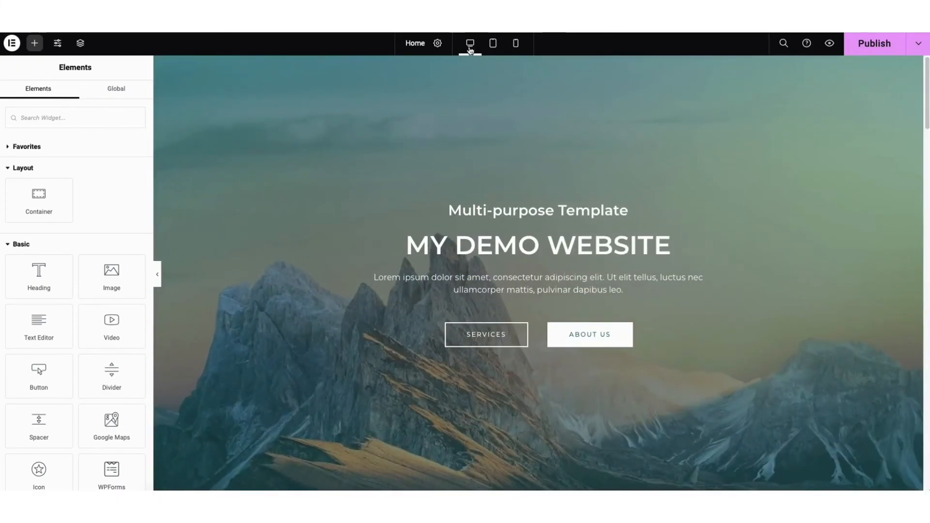
Step: Look over the site settings, and examine the home page's action history and saved revisions
left_click(59, 43)
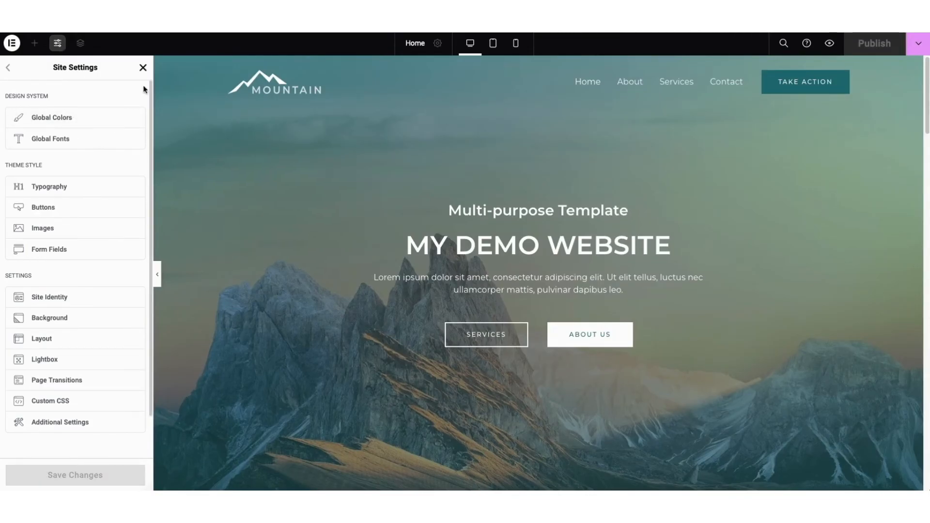
left_click(143, 68)
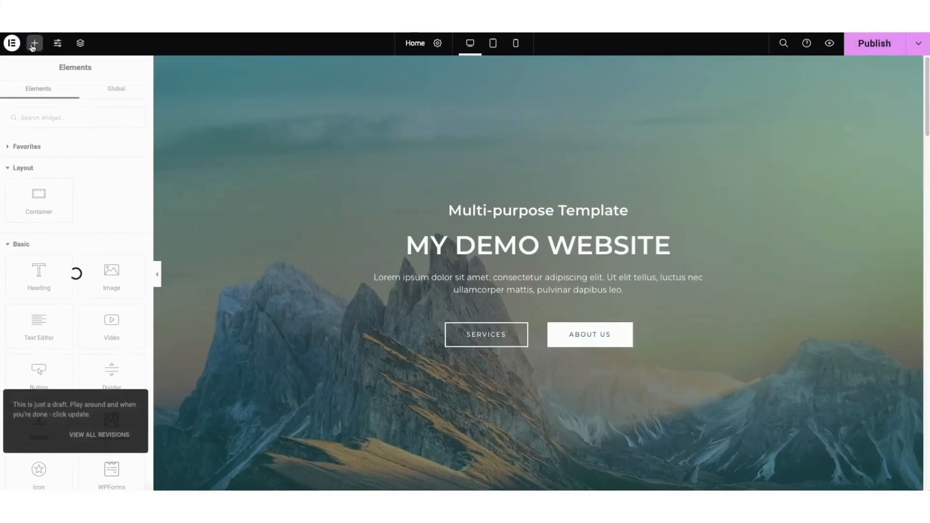
left_click(13, 44)
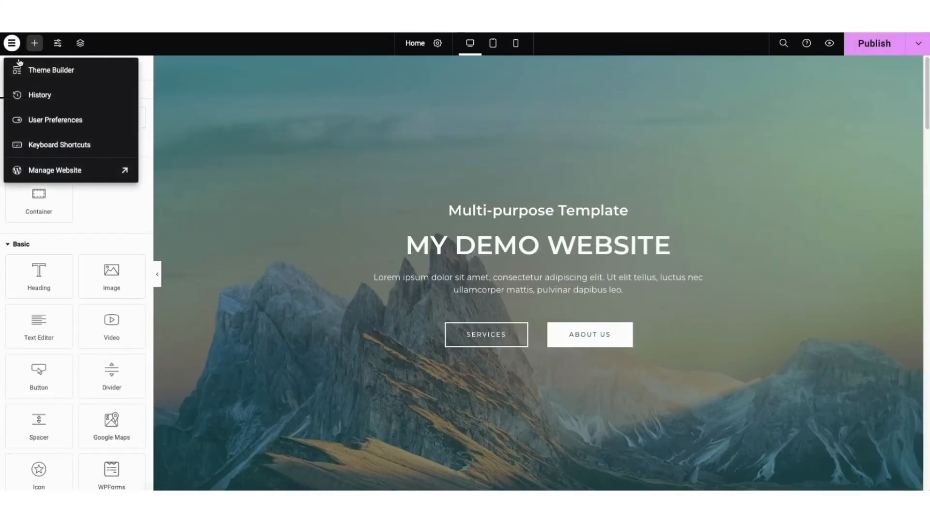
left_click(31, 95)
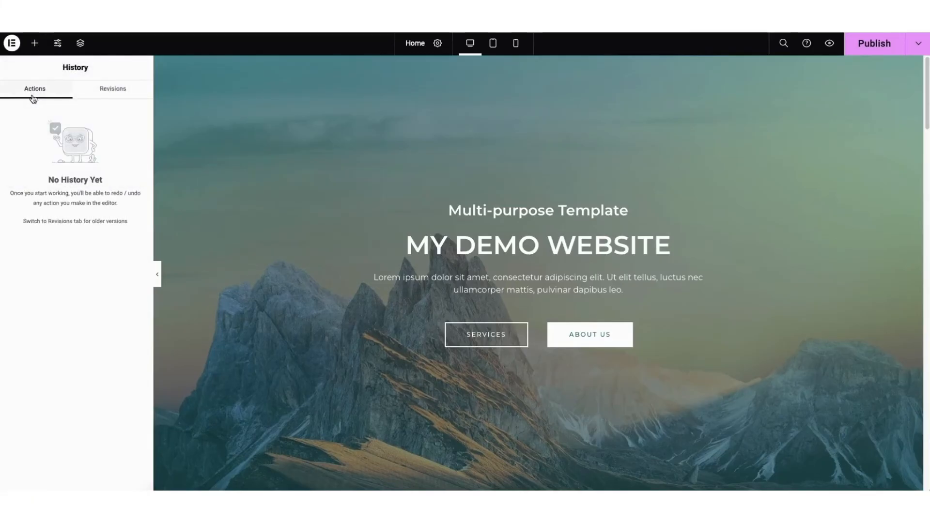
left_click(115, 92)
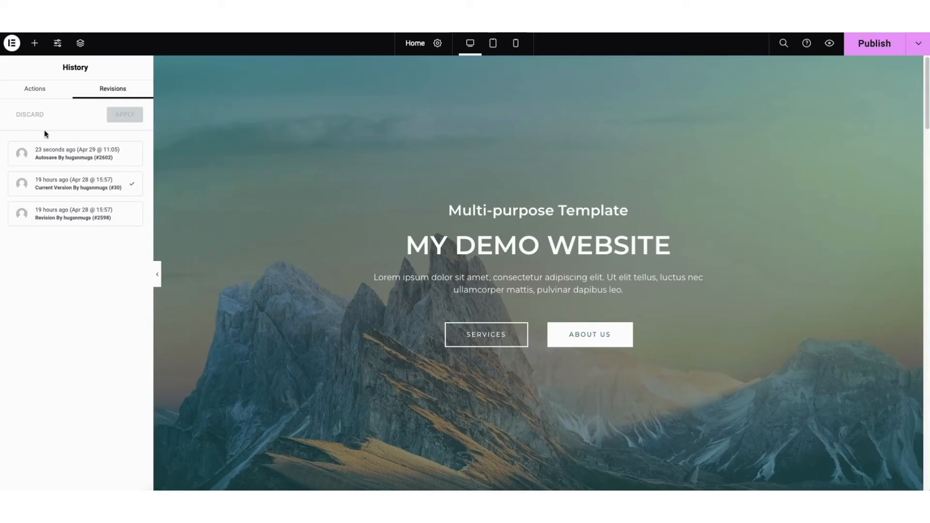
Step: Leave the page editor for the WordPress dashboard and view the list of all pages
left_click(15, 45)
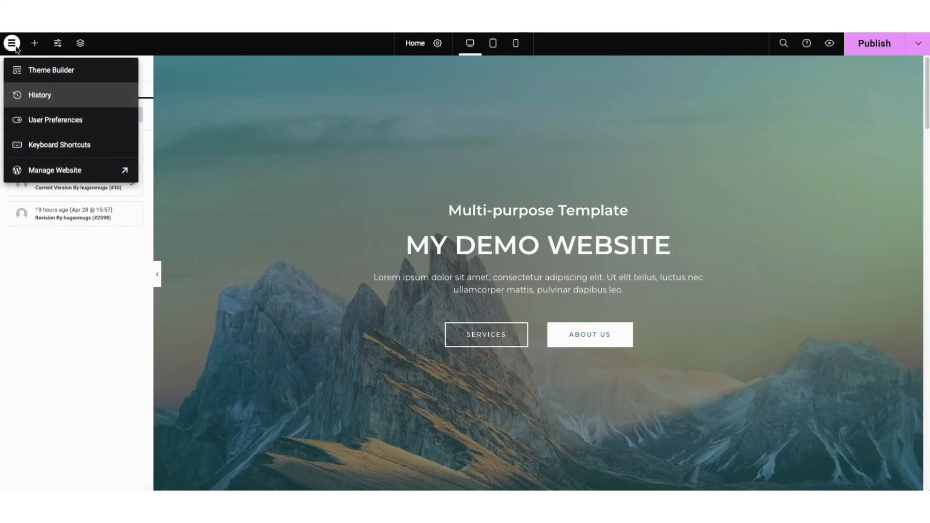
left_click(48, 172)
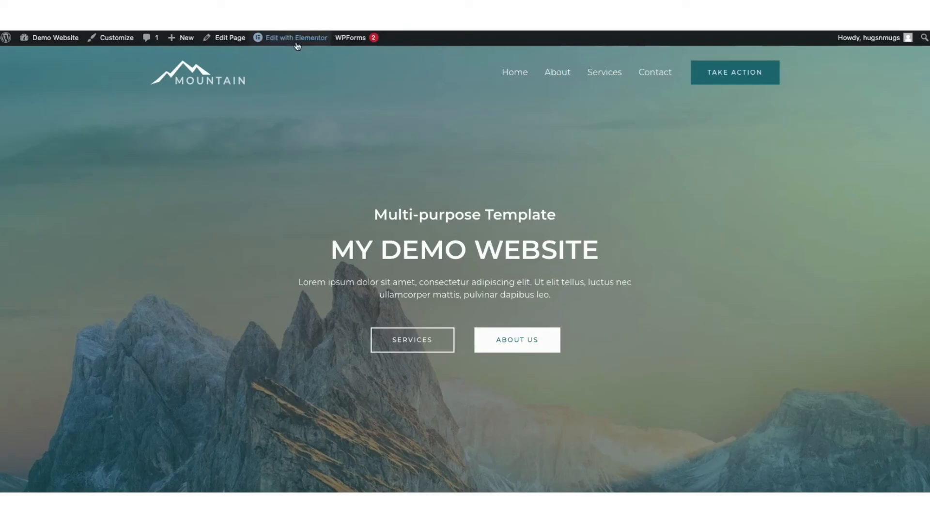
mouse_move(294, 44)
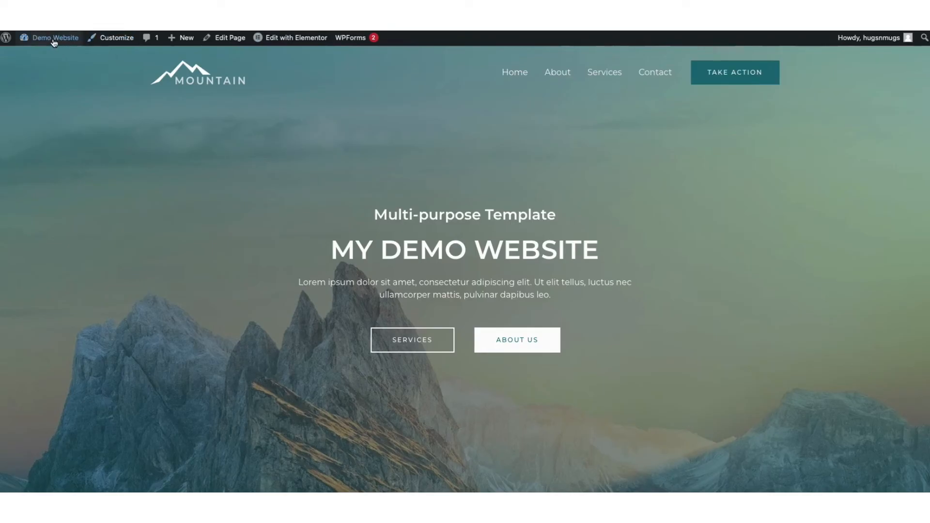
mouse_move(46, 41)
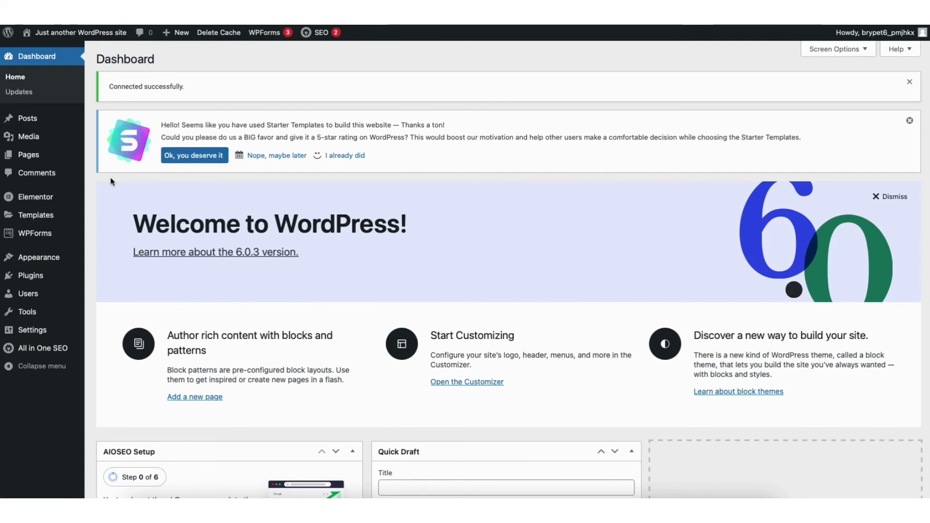
mouse_move(36, 160)
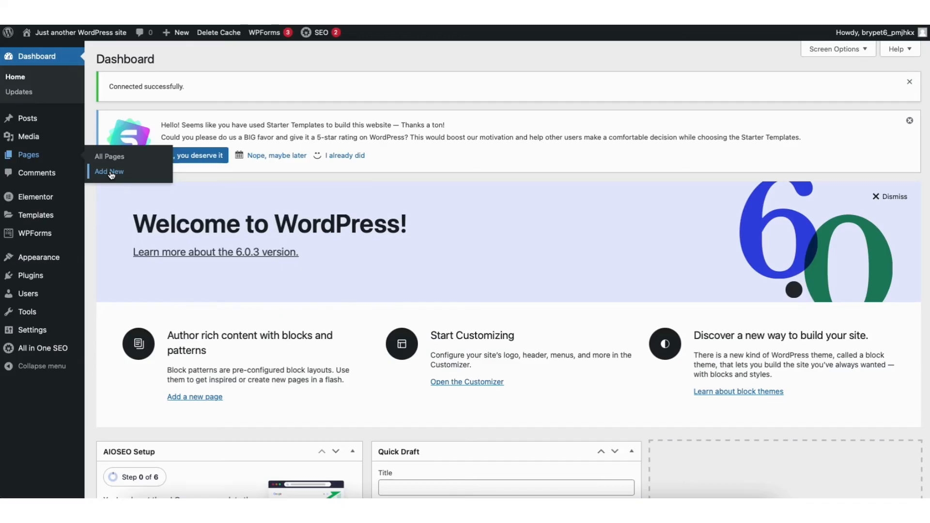
left_click(112, 158)
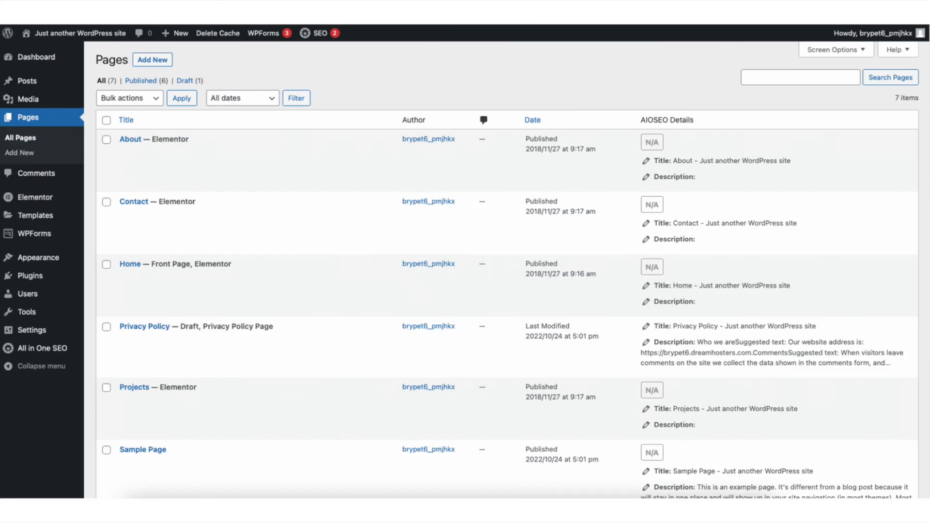
Step: View the media library and bring up its file upload area
mouse_move(27, 96)
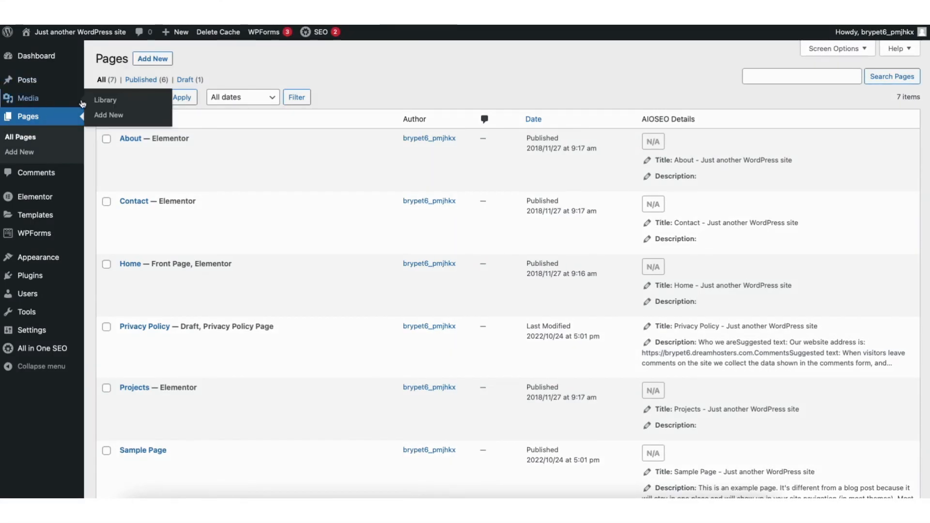
left_click(106, 100)
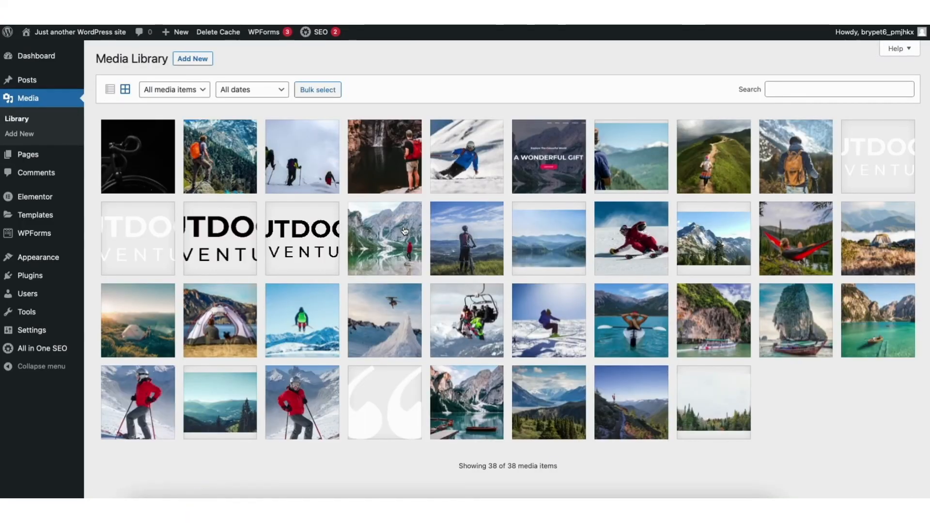
left_click(192, 59)
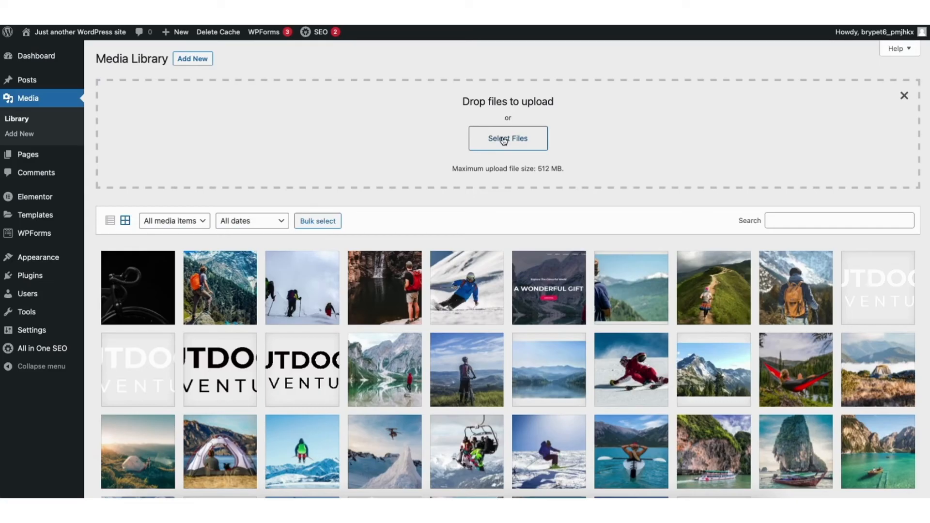
Step: View the list of all blog posts and the site's comments
mouse_move(28, 80)
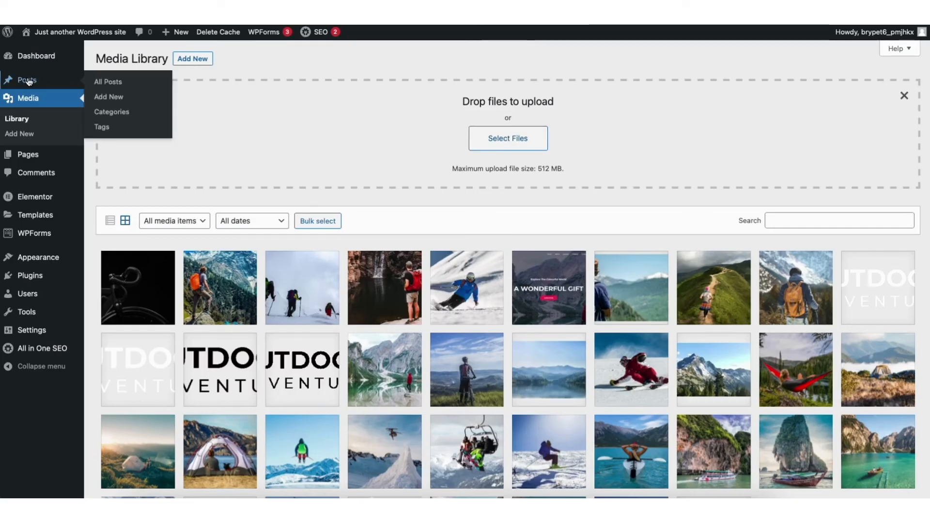
left_click(112, 86)
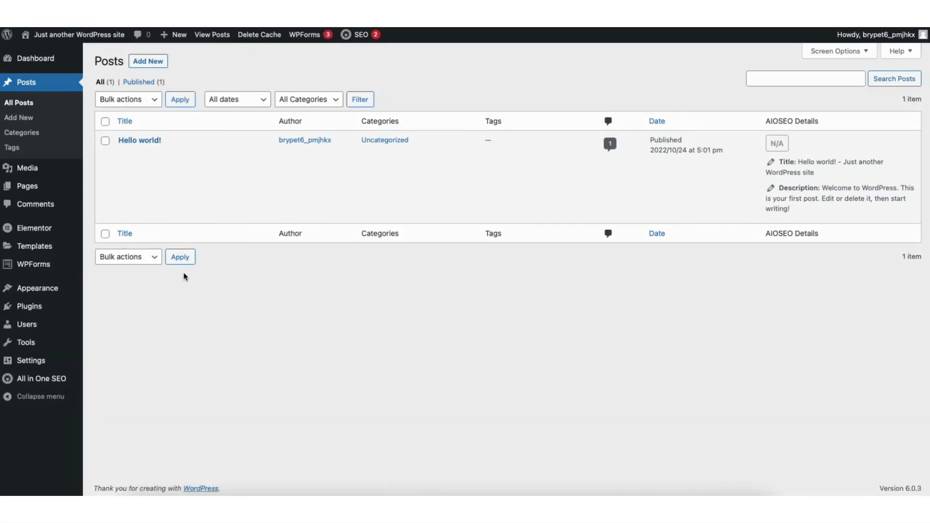
left_click(35, 206)
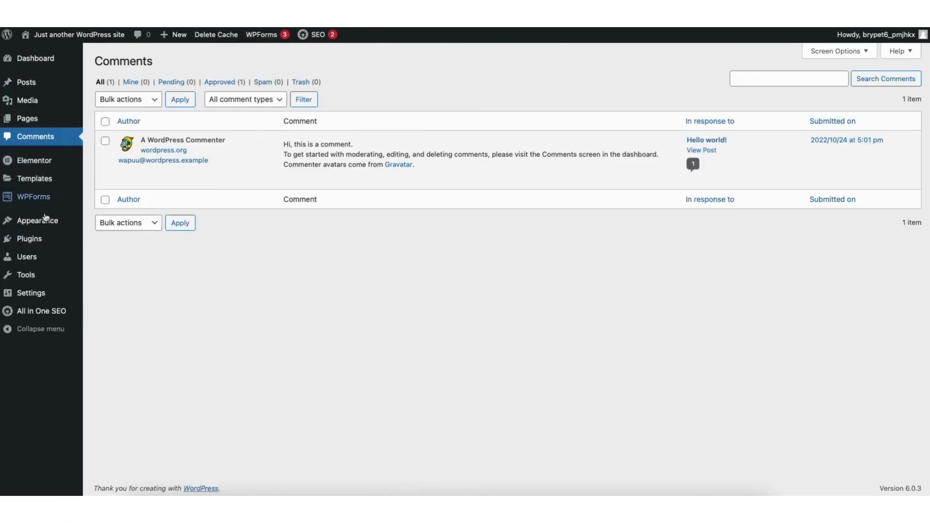
Step: Browse the catalogue of plugins available for installation
mouse_move(333, 183)
mouse_move(31, 242)
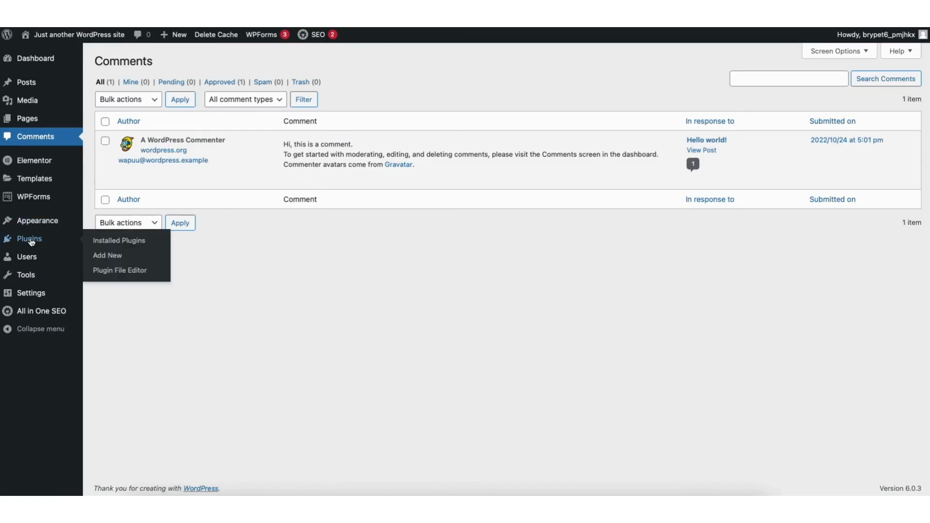
left_click(107, 256)
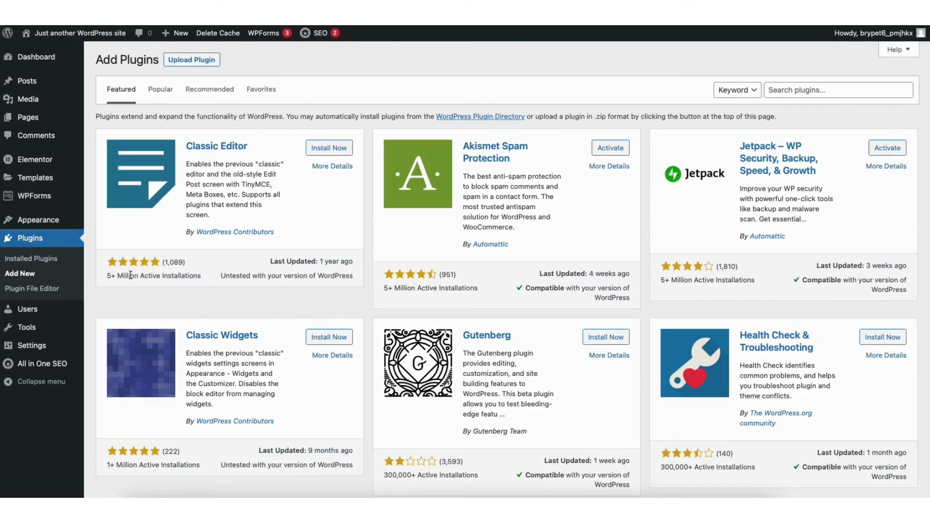
Step: Go to the site's menu editor and examine the Home menu item's options without changing them
mouse_move(39, 220)
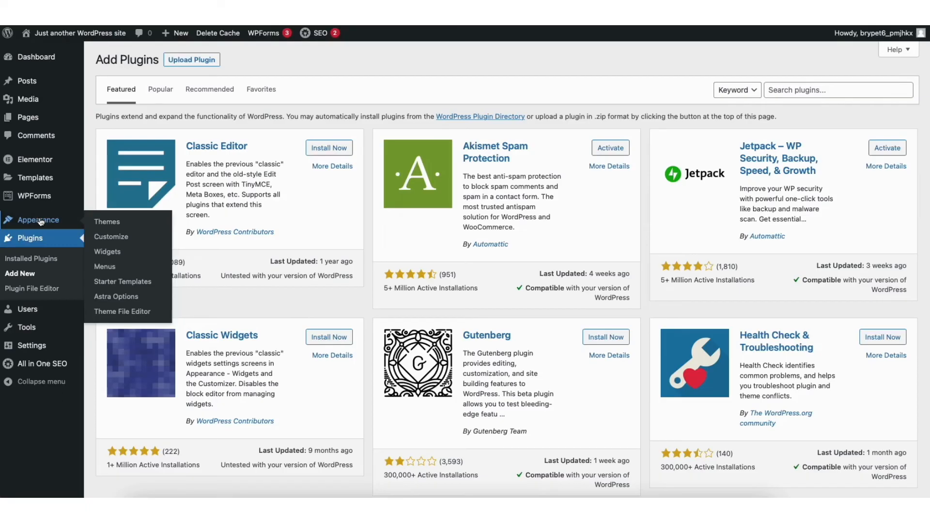
left_click(105, 267)
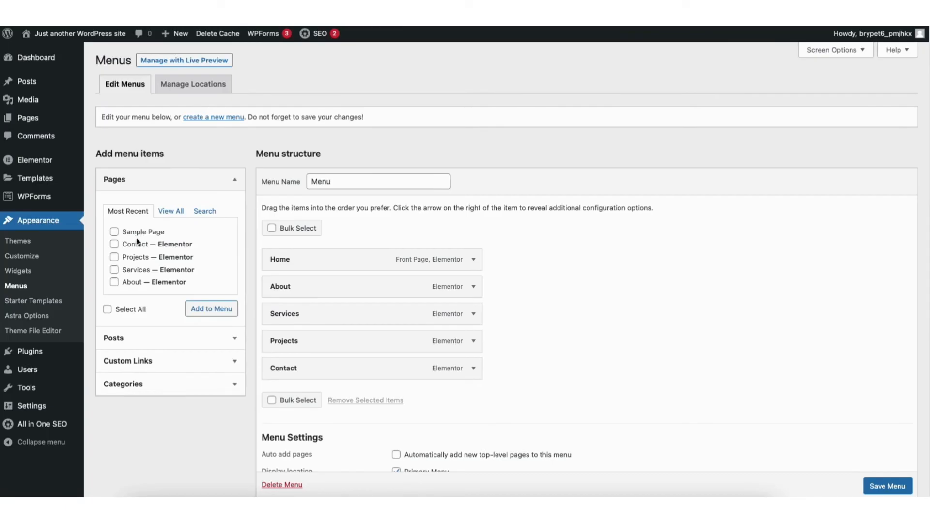
mouse_move(280, 259)
left_mouse_down()
mouse_move(289, 291)
mouse_move(286, 261)
left_mouse_up()
left_click(473, 259)
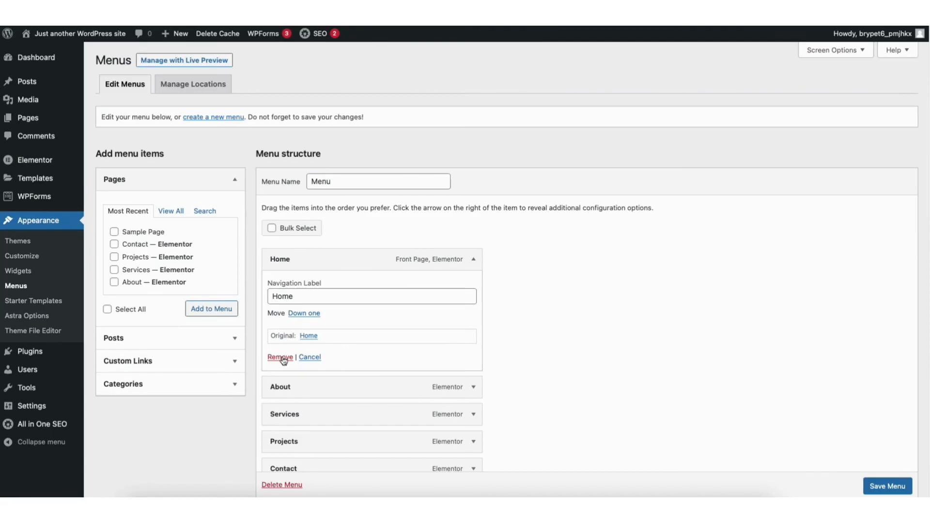
left_click(473, 259)
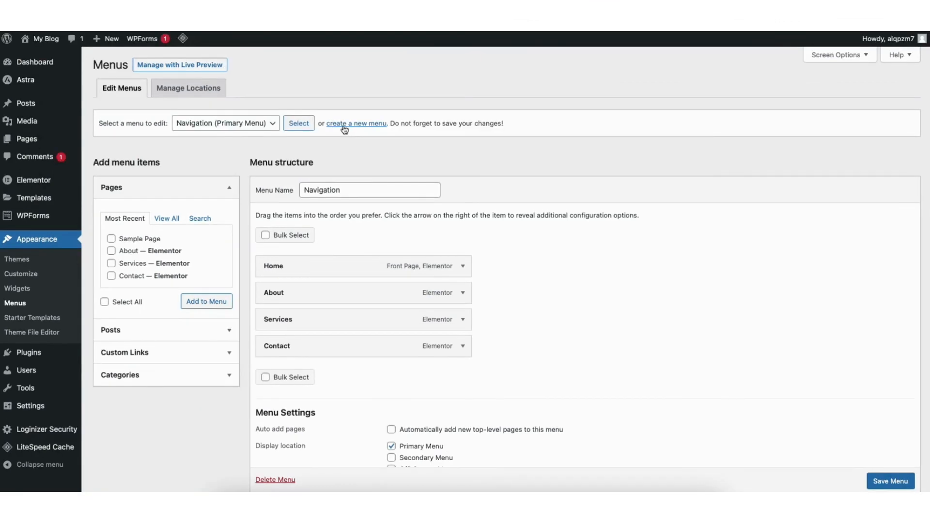
Step: Select the Navigation (Primary Menu) menu for editing and add Sample Page to it
left_click(247, 125)
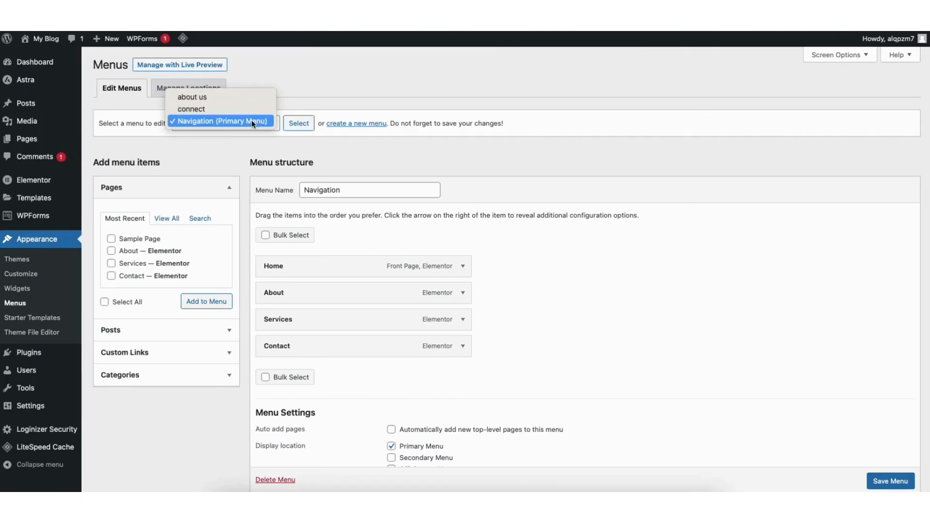
left_click(252, 120)
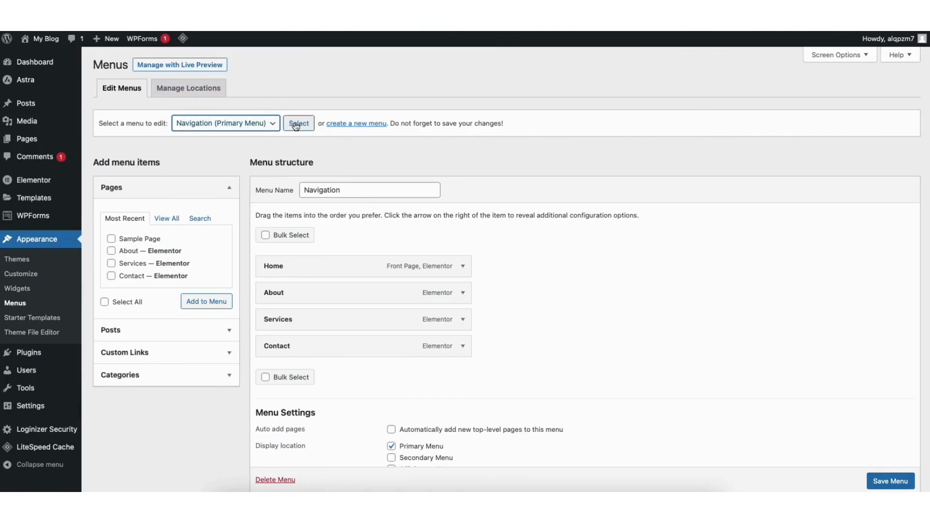
left_click(296, 124)
left_click(111, 239)
left_click(208, 303)
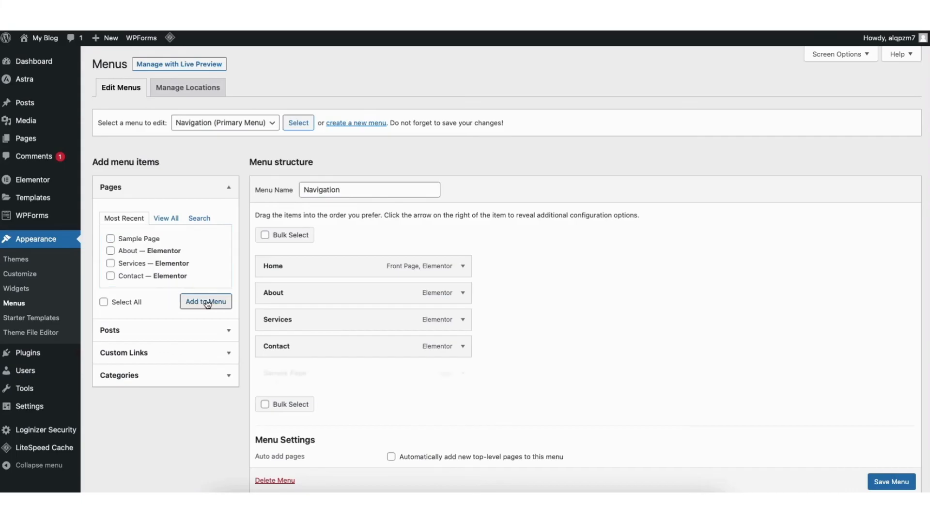
Step: Place three Sample Page entries as sub items under Services in the Navigation menu and save the menu
left_click_drag(283, 377, 296, 346)
left_click(110, 238)
left_click(205, 301)
left_click_drag(297, 429, 311, 400)
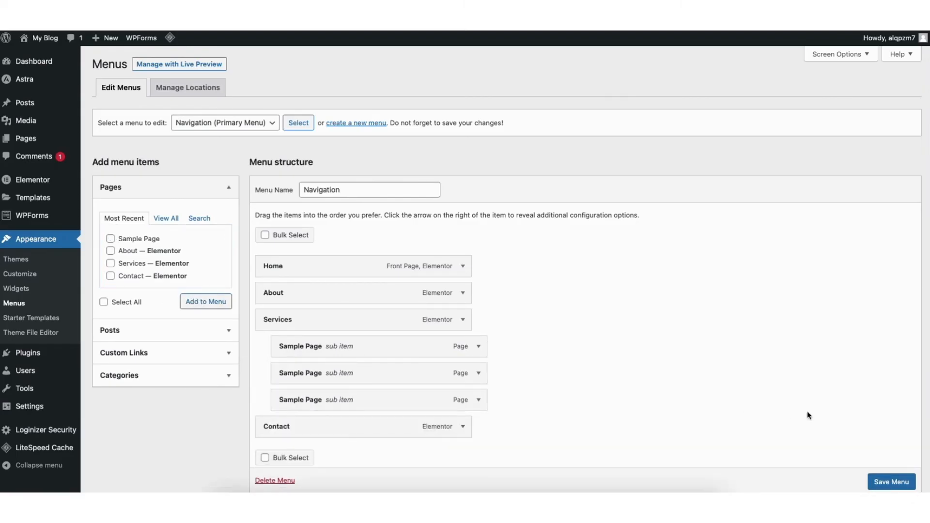
left_click(884, 483)
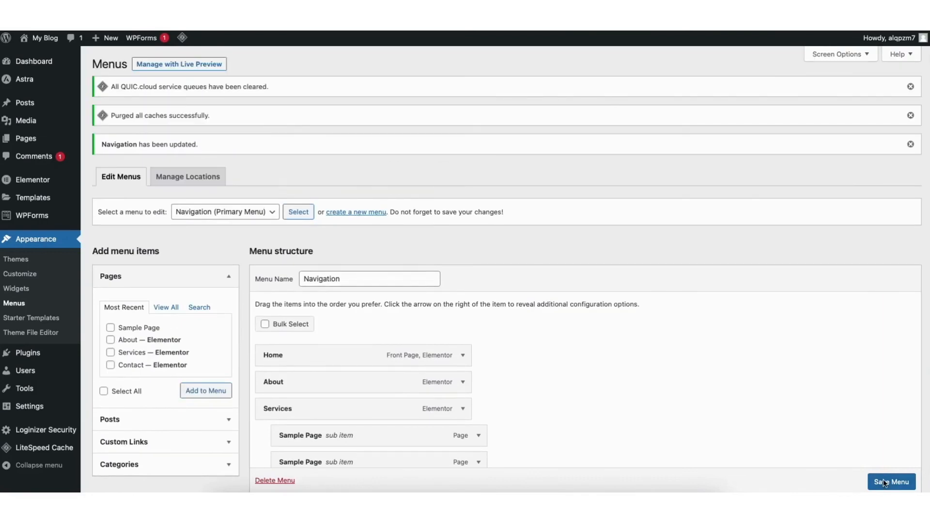
Step: Visit the live site and check the submenu under Services in the header navigation
mouse_move(39, 39)
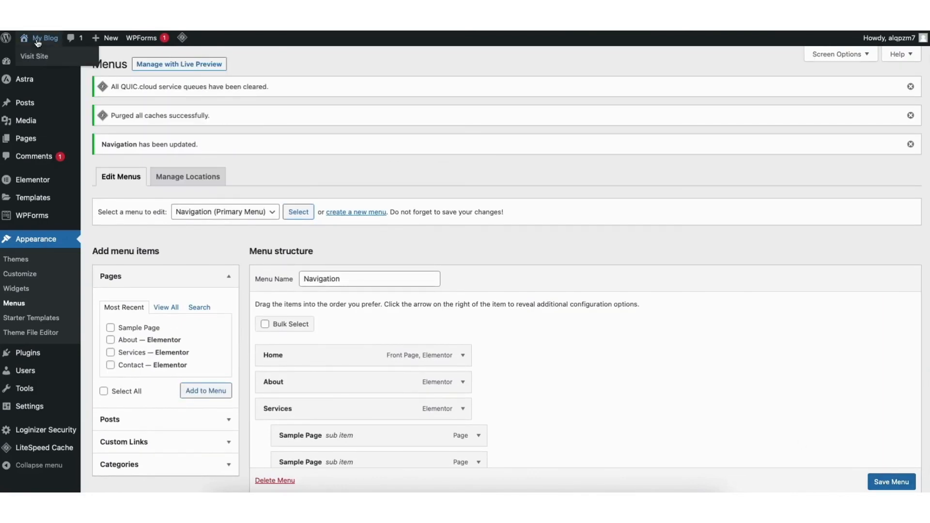
left_click(34, 57)
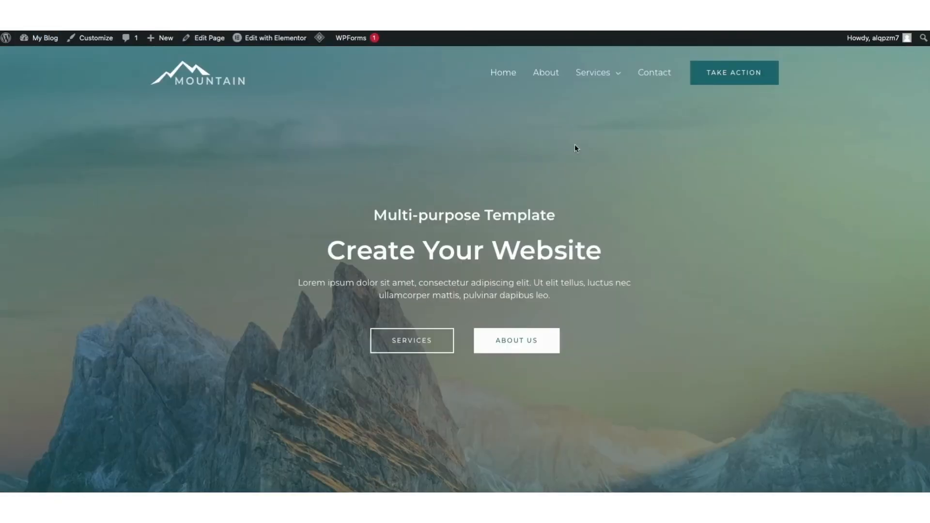
mouse_move(603, 78)
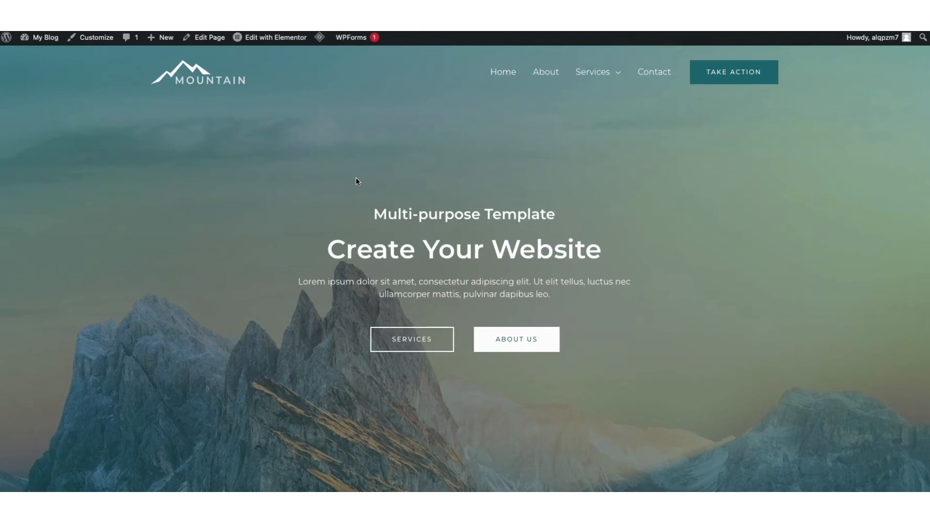
Step: In the site customizer's Transparent Header design settings, set the submenu's normal text/link color to the first palette color, teal
left_click(96, 39)
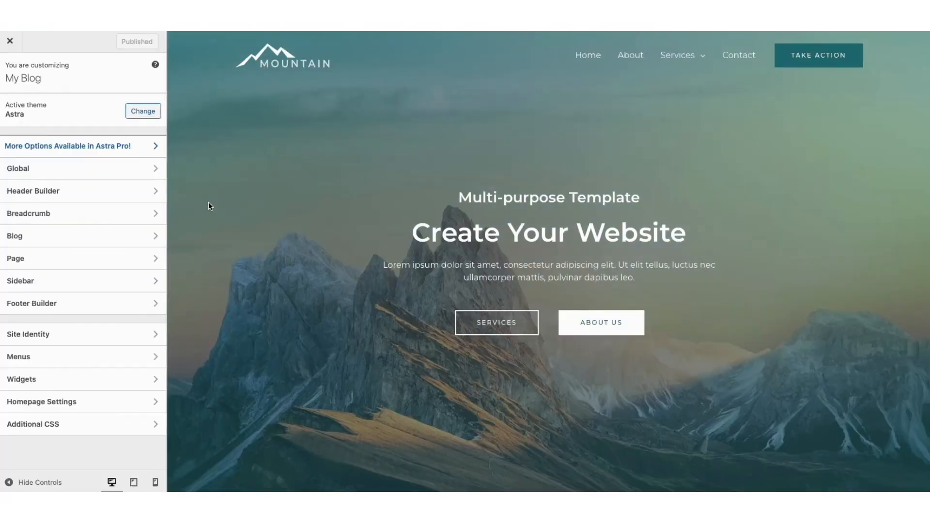
left_click(104, 195)
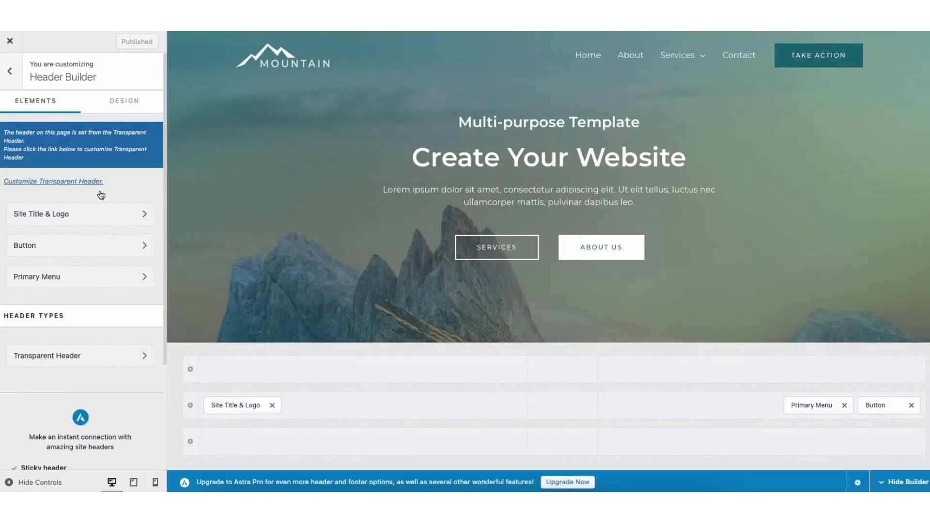
left_click(88, 359)
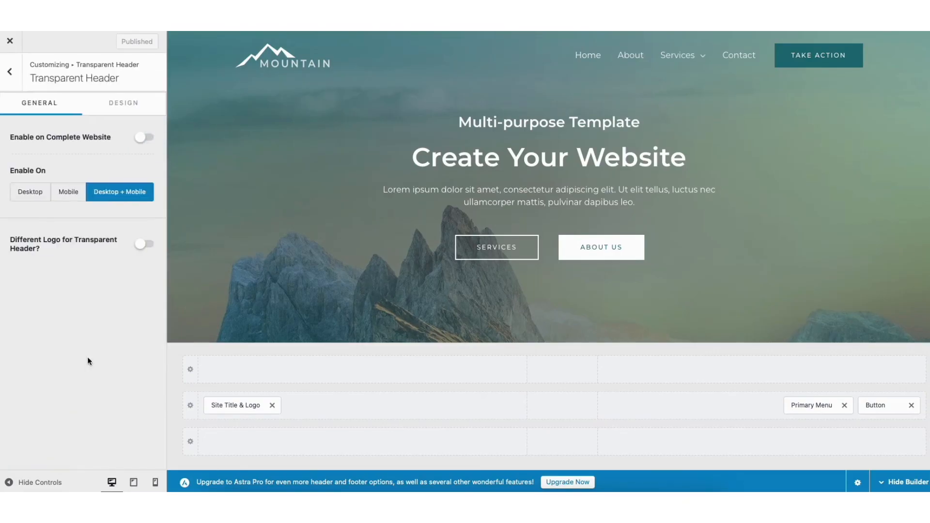
left_click(121, 104)
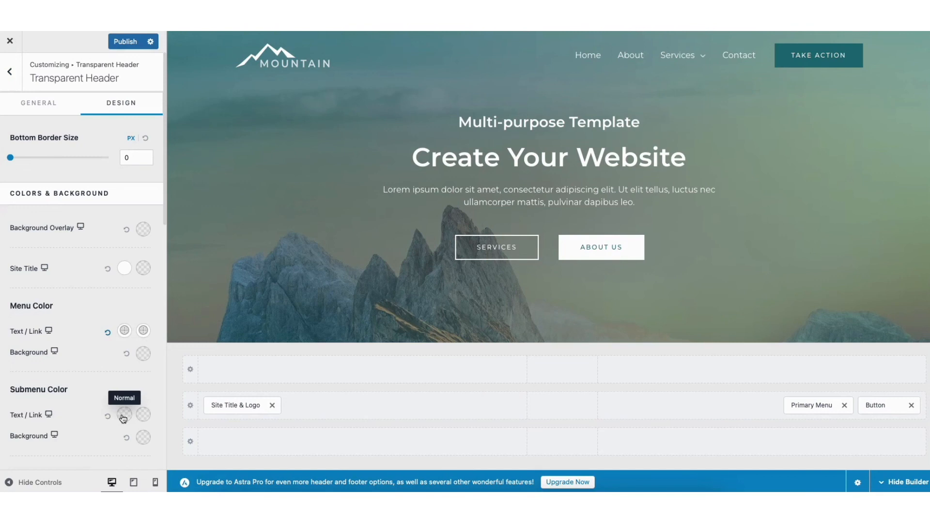
left_click(123, 416)
left_click(26, 427)
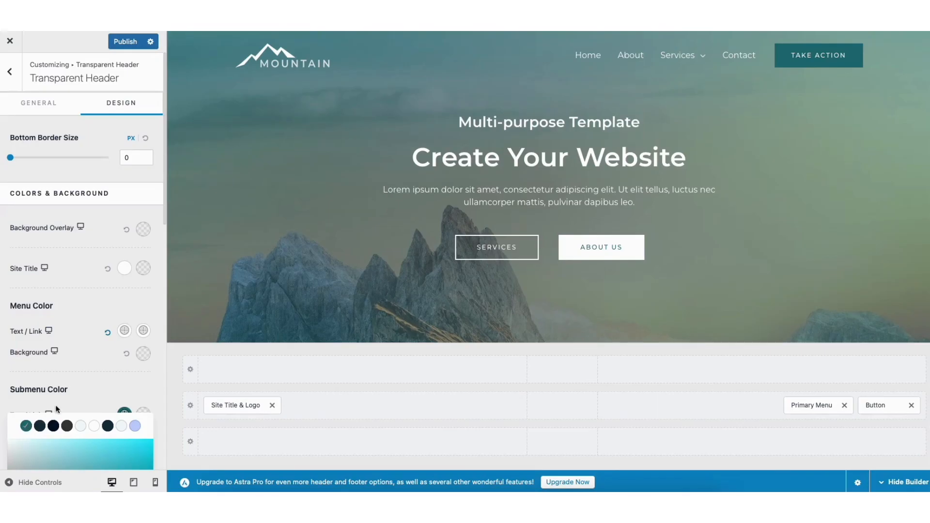
left_click(84, 382)
mouse_move(664, 58)
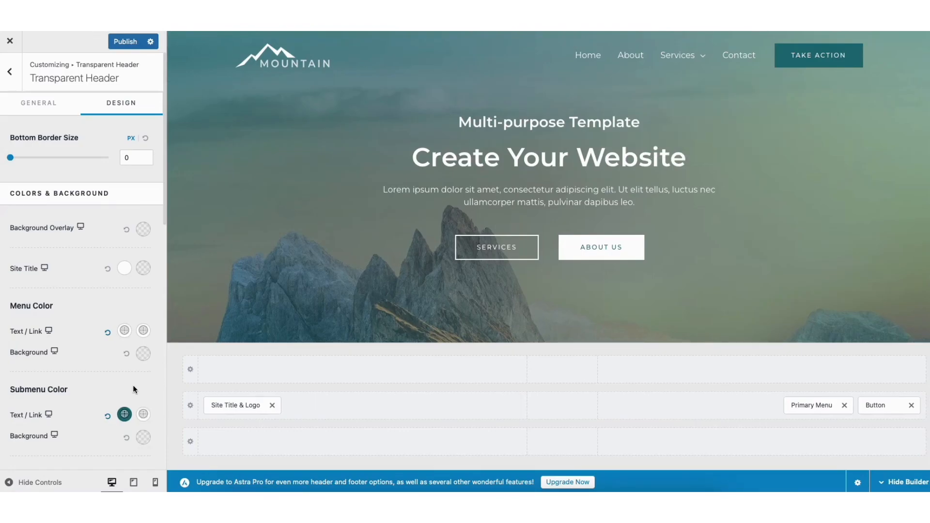
Step: Set the transparent header submenu's hover text/link color to the second palette color, dark teal
left_click(141, 411)
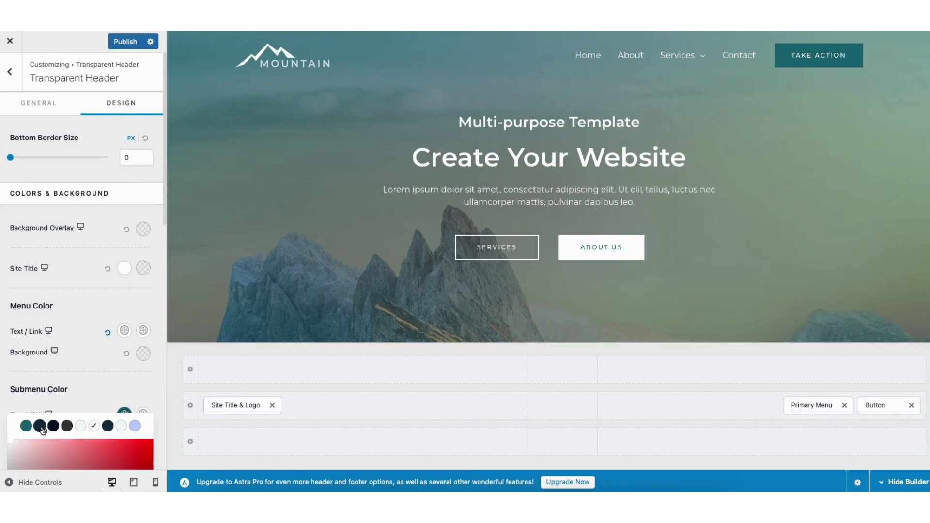
left_click(40, 426)
left_click(125, 390)
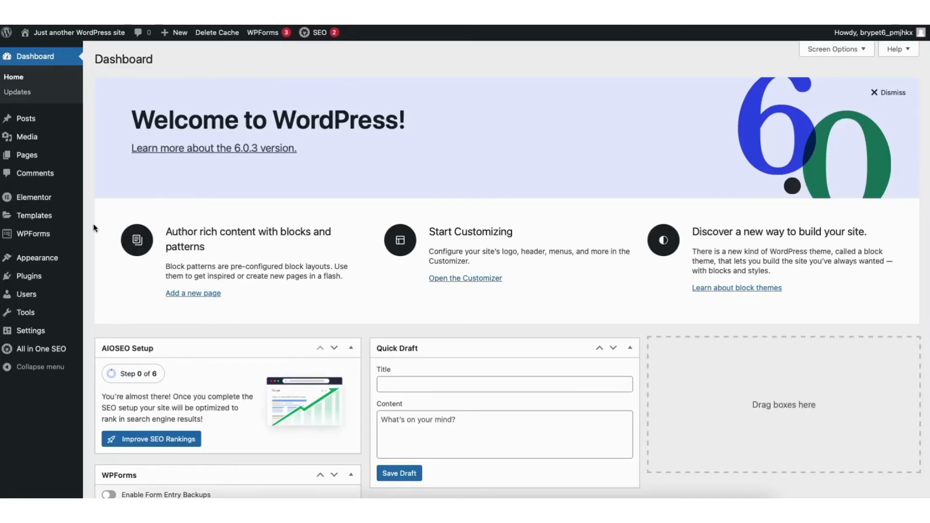
Step: Open the customizer's Footer Builder and examine the address widget's content, its addable blocks and its design settings
mouse_move(37, 261)
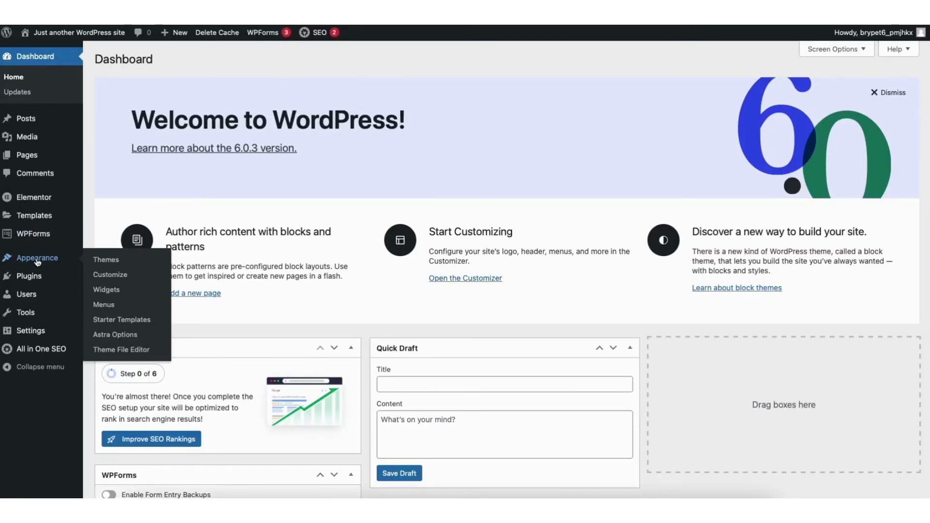
left_click(115, 277)
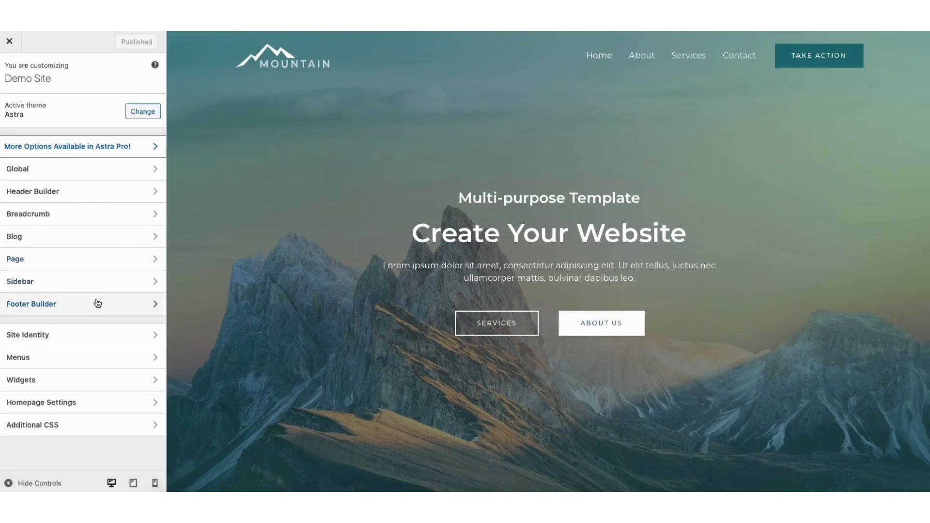
left_click(98, 304)
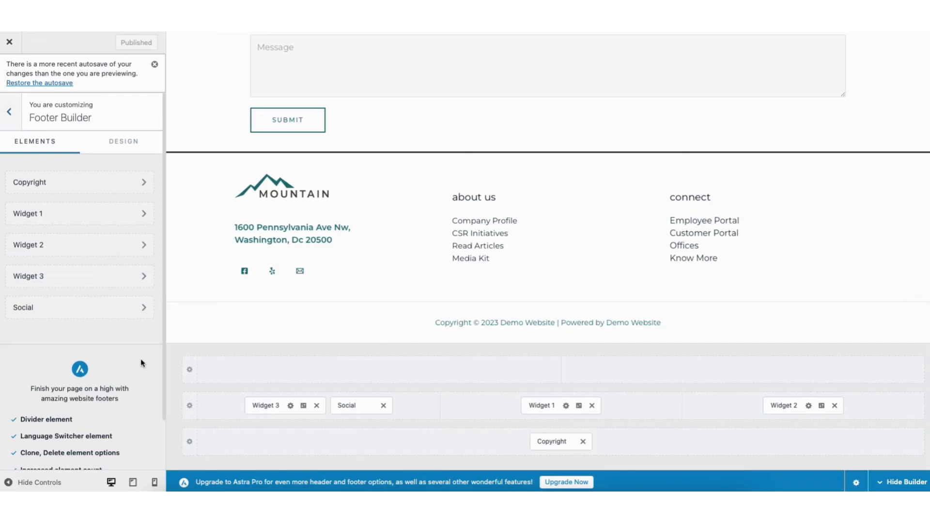
left_click(245, 230)
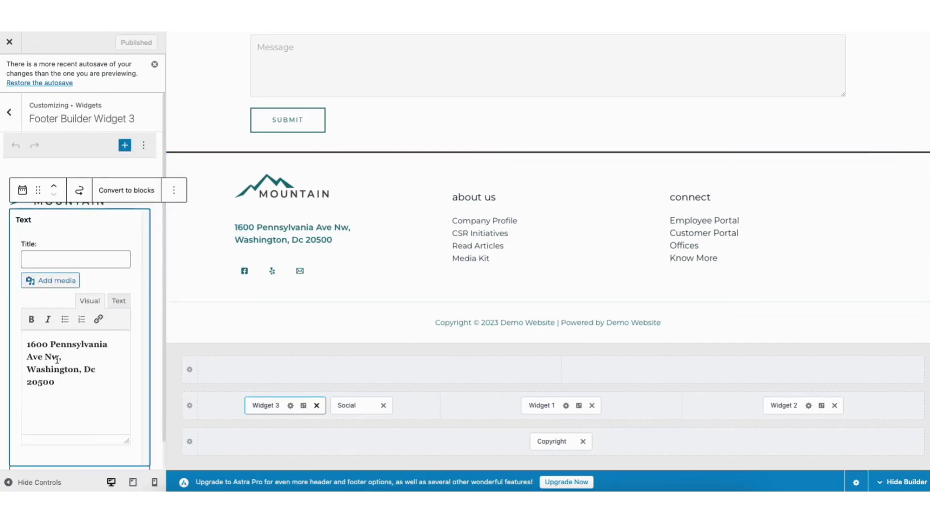
left_click(164, 342)
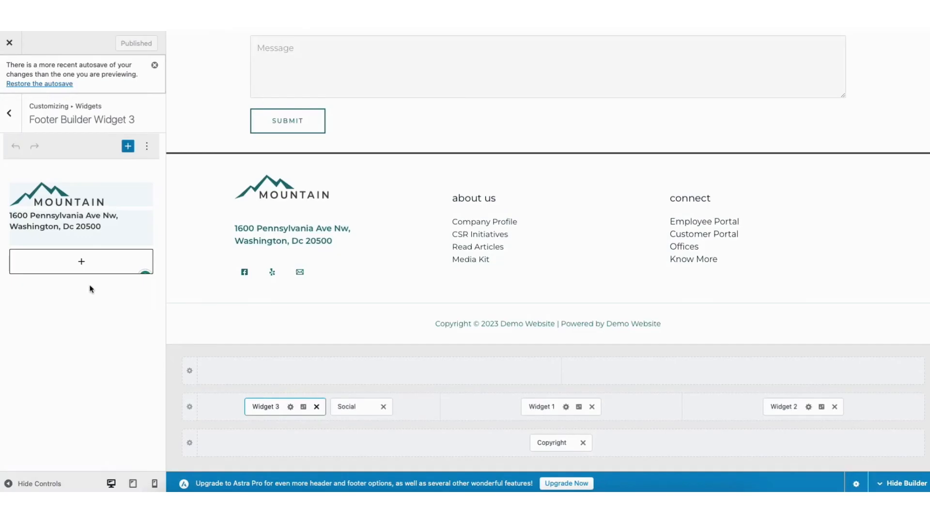
left_click(81, 264)
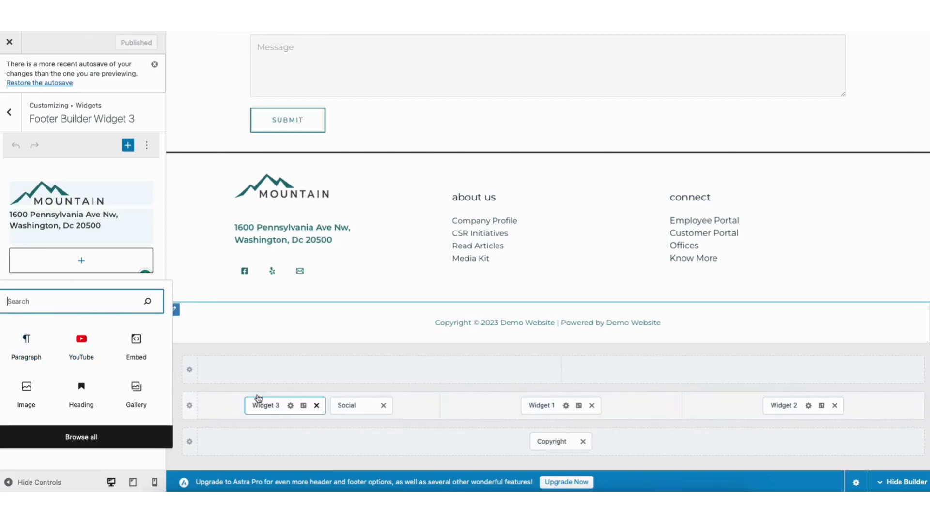
left_click(304, 406)
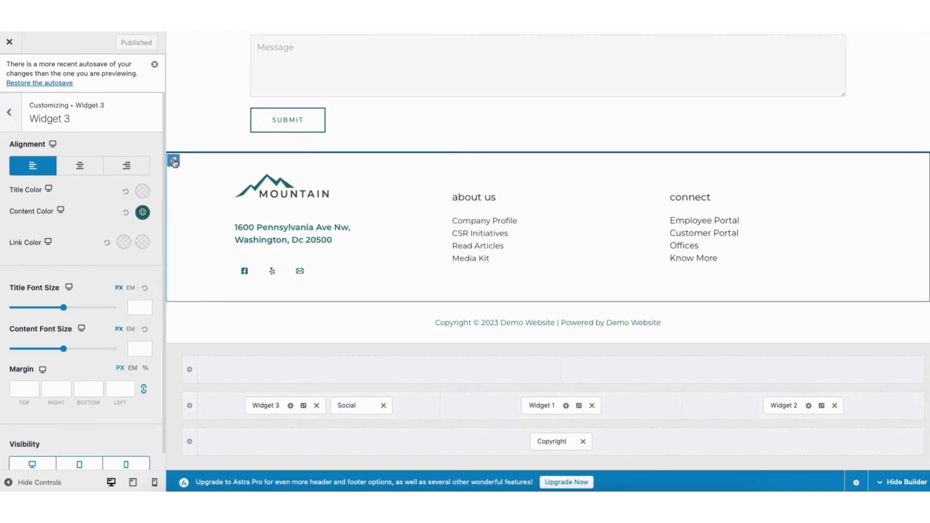
Step: Set the Primary Footer to 2 columns and check which elements can be added to the empty row above it
left_click(174, 161)
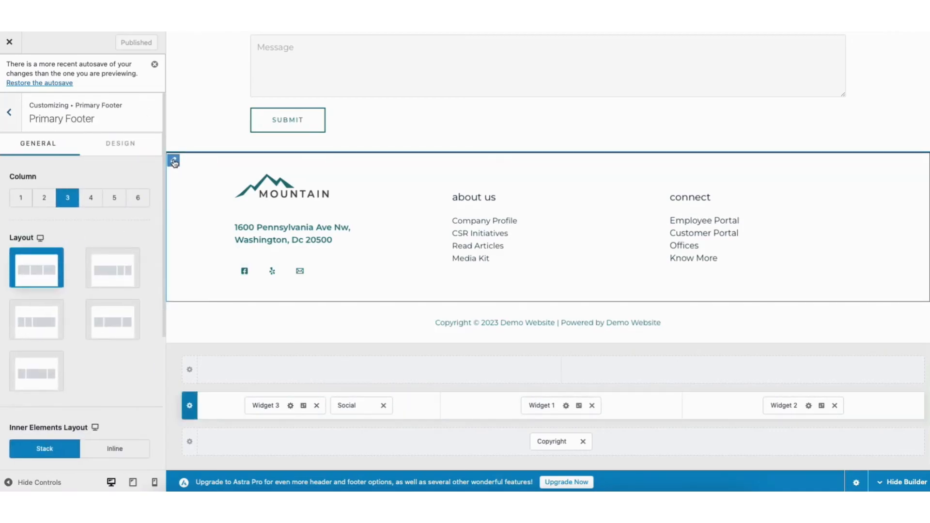
left_click(45, 198)
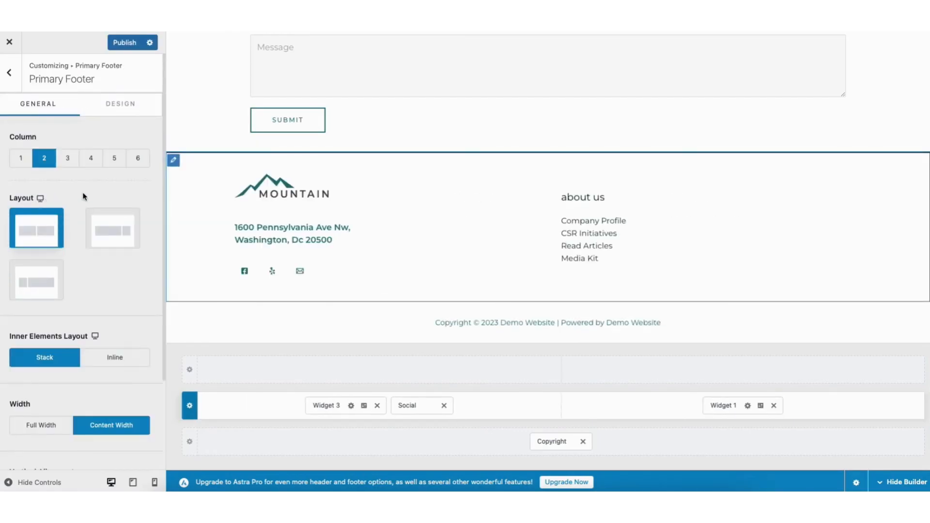
left_click(380, 371)
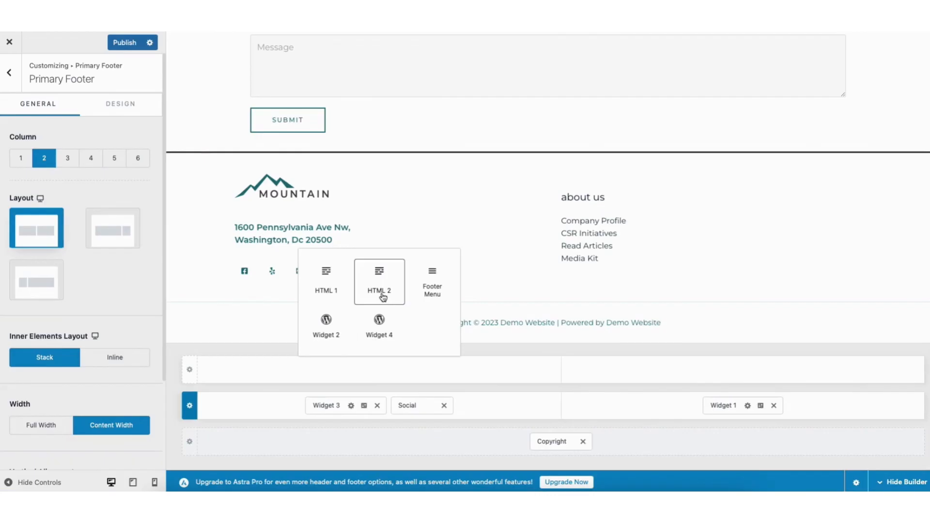
left_click(9, 73)
left_click(10, 74)
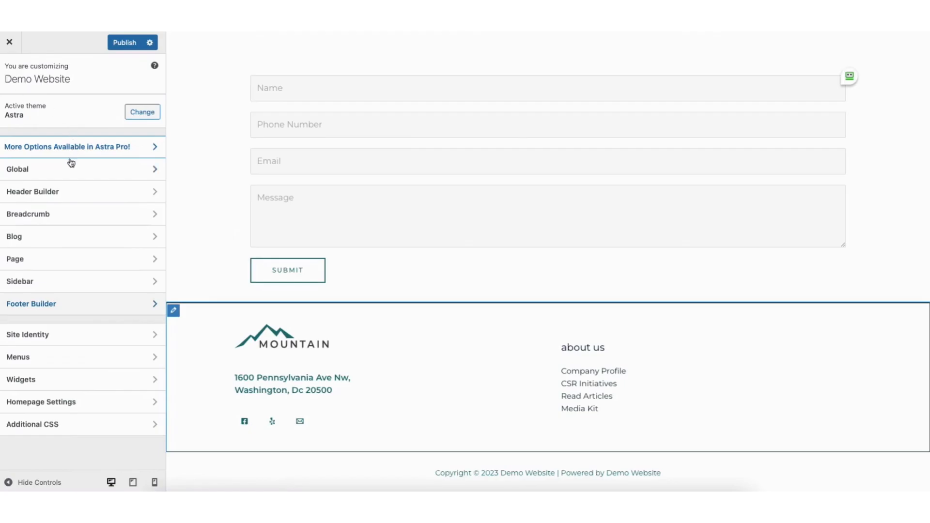
Step: Examine the Site Identity options for choosing or uploading a site icon, plus the site title and logo settings
left_click(54, 336)
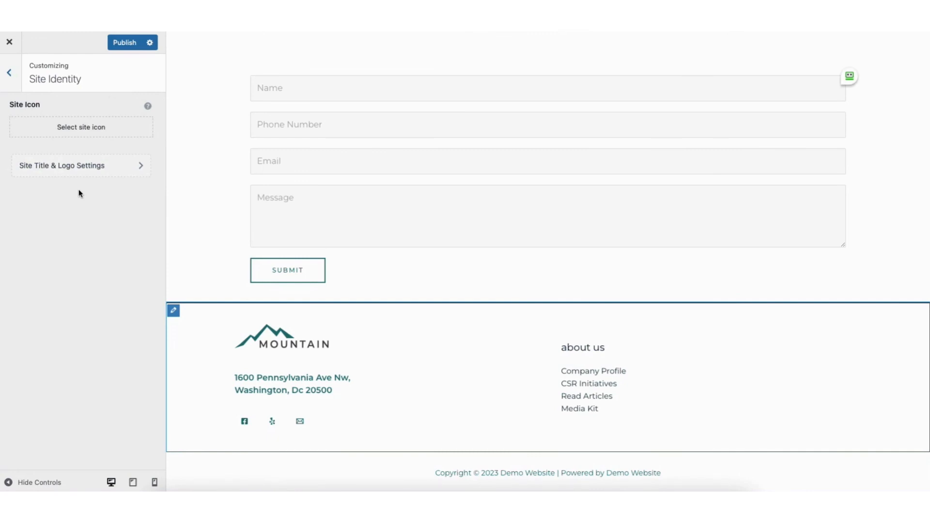
left_click(82, 126)
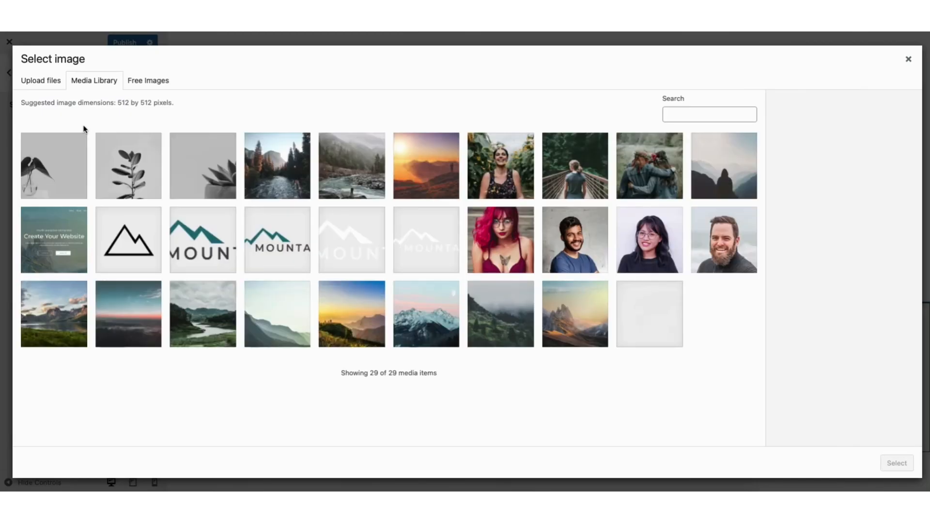
left_click(50, 86)
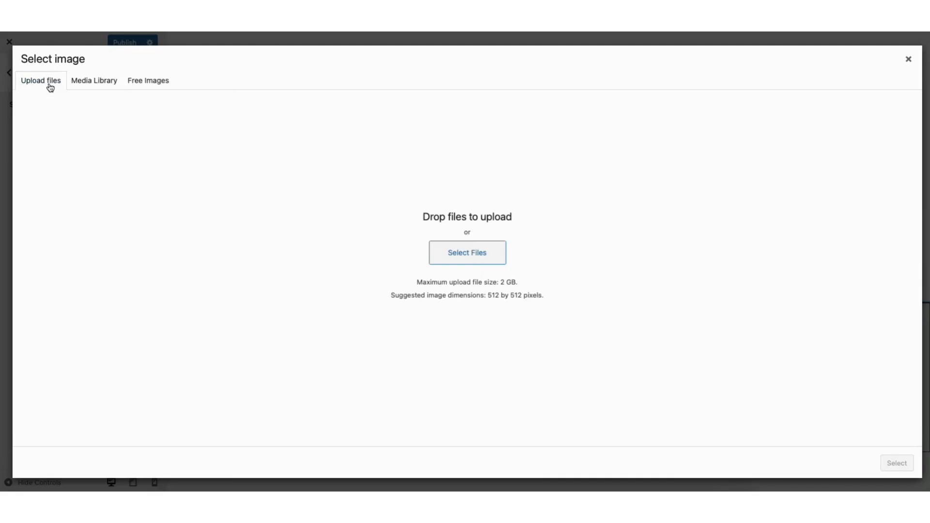
left_click(908, 60)
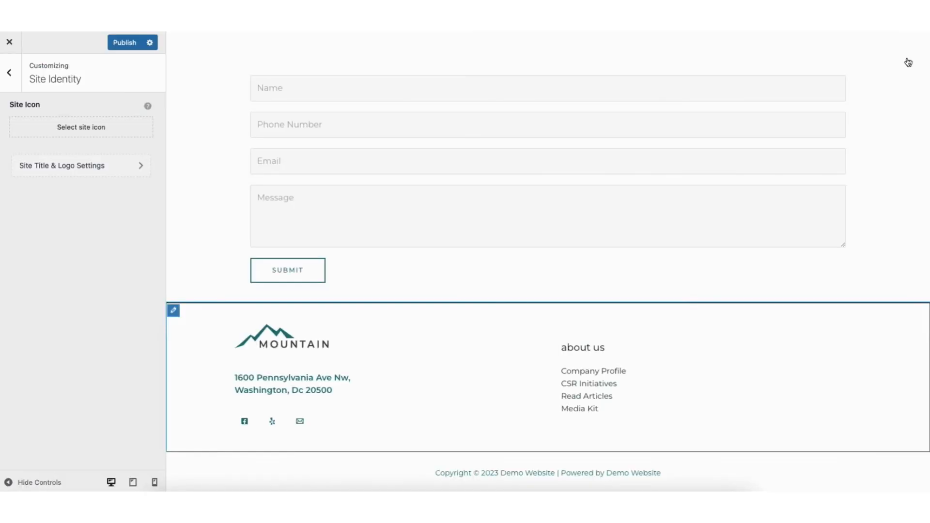
left_click(80, 168)
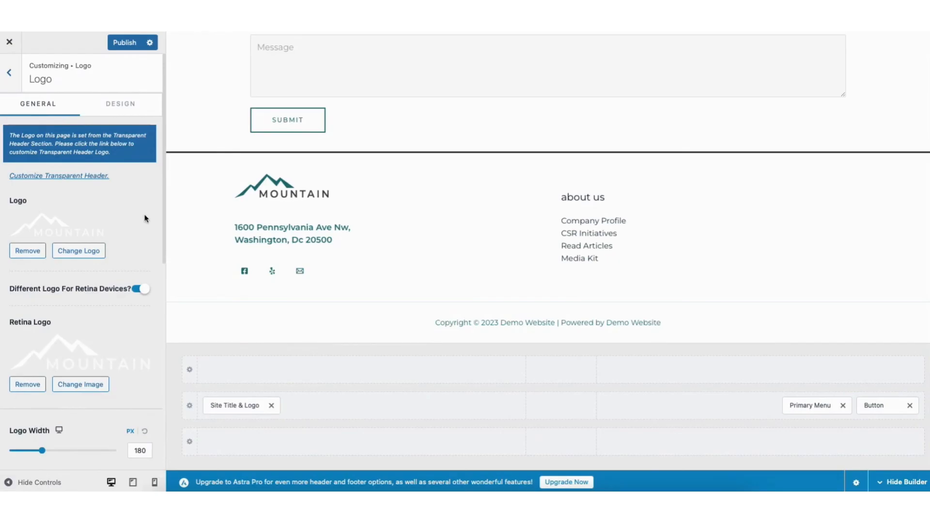
left_click_drag(163, 212, 176, 334)
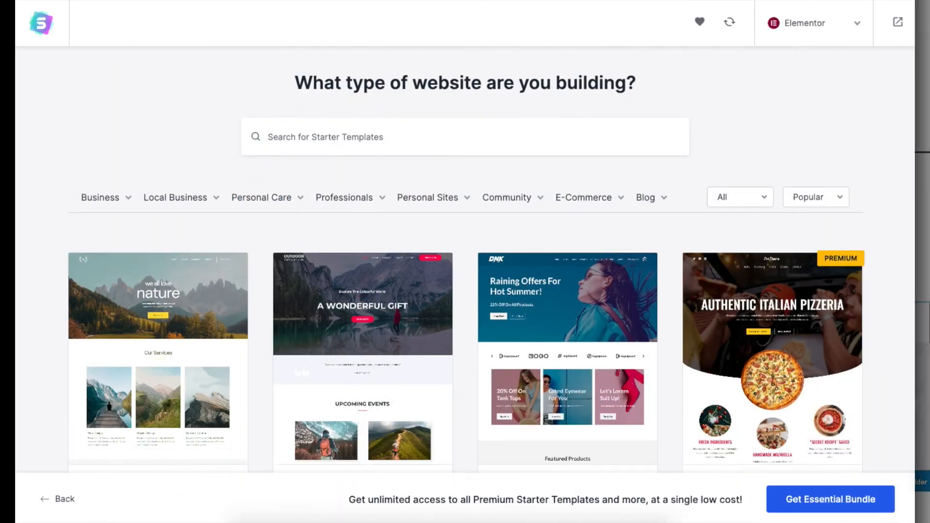
Step: Browse the catalogue of Elementor starter templates
scroll(465, 261, "down", 5)
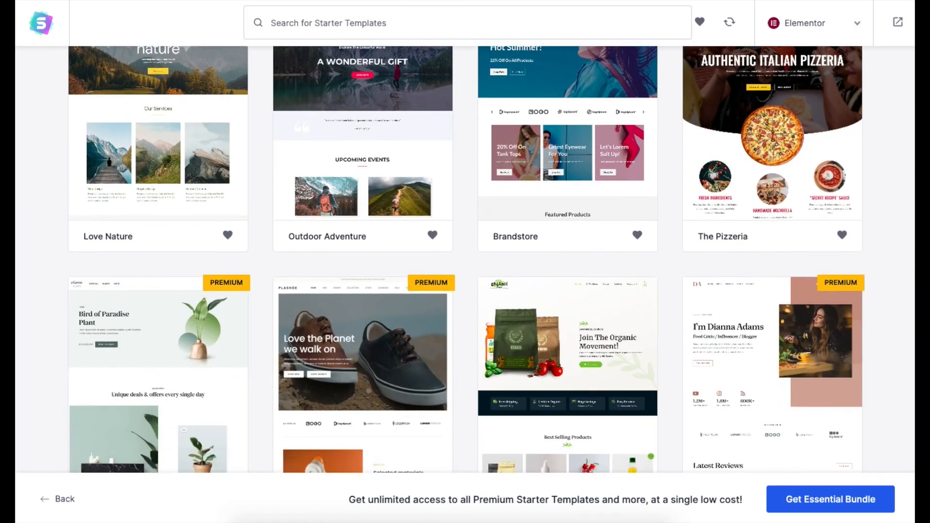
scroll(465, 261, "down", 6)
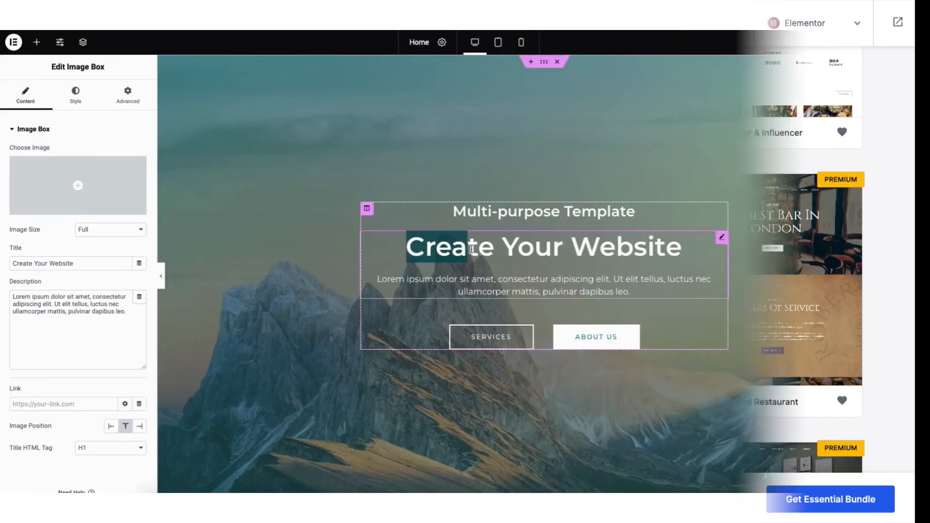
Step: Replace the hero title on the Home page with "MY DEMO WEBSITE"
left_click_drag(407, 247, 684, 250)
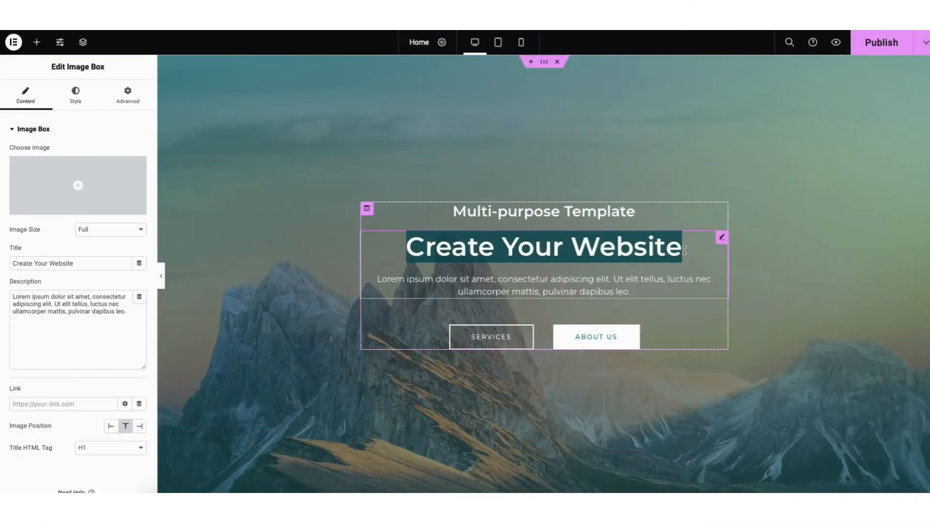
type("MY DEMO WEBSIT")
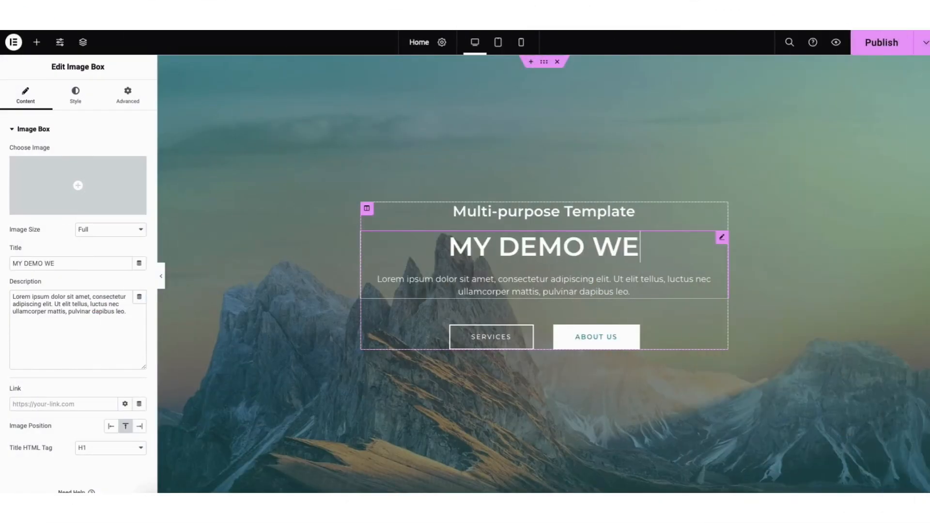
type("E")
Step: Add a Text Editor widget directly below the "Amazing Things for You" heading on the Home page
left_click(36, 42)
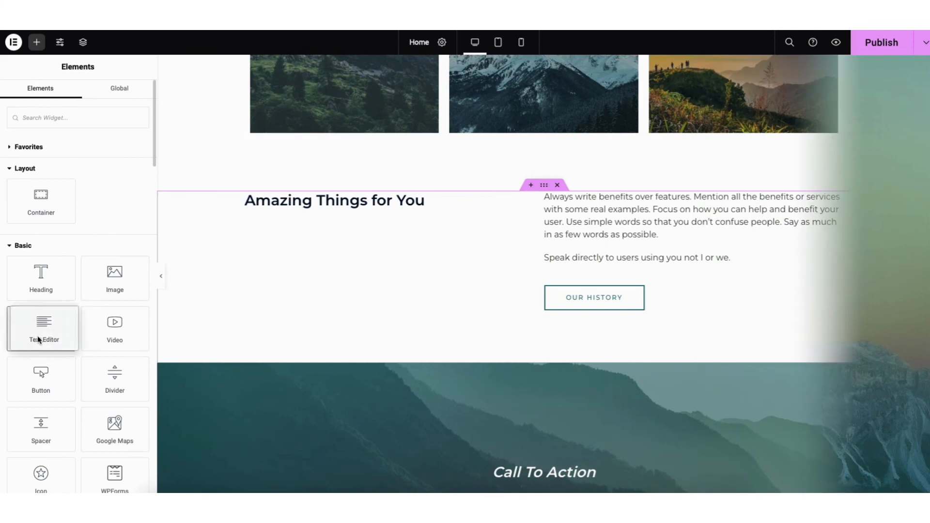
left_click_drag(41, 325, 307, 210)
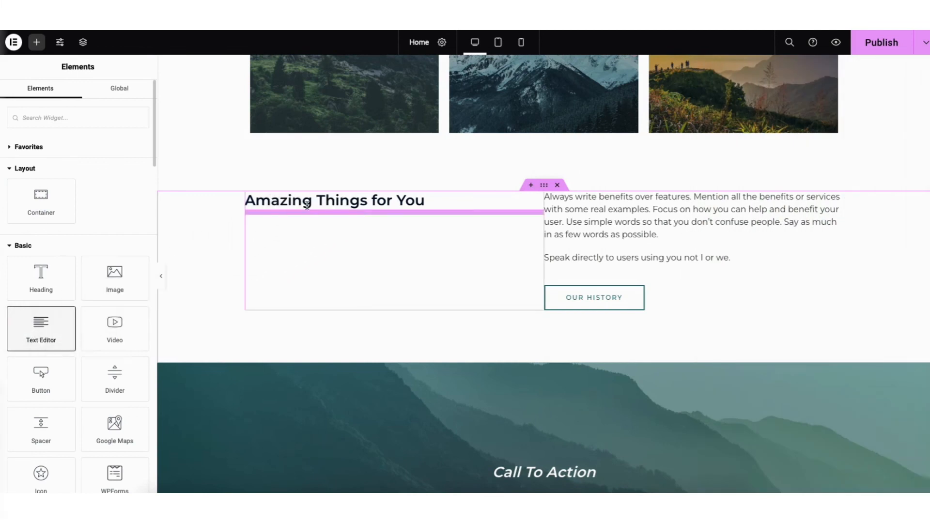